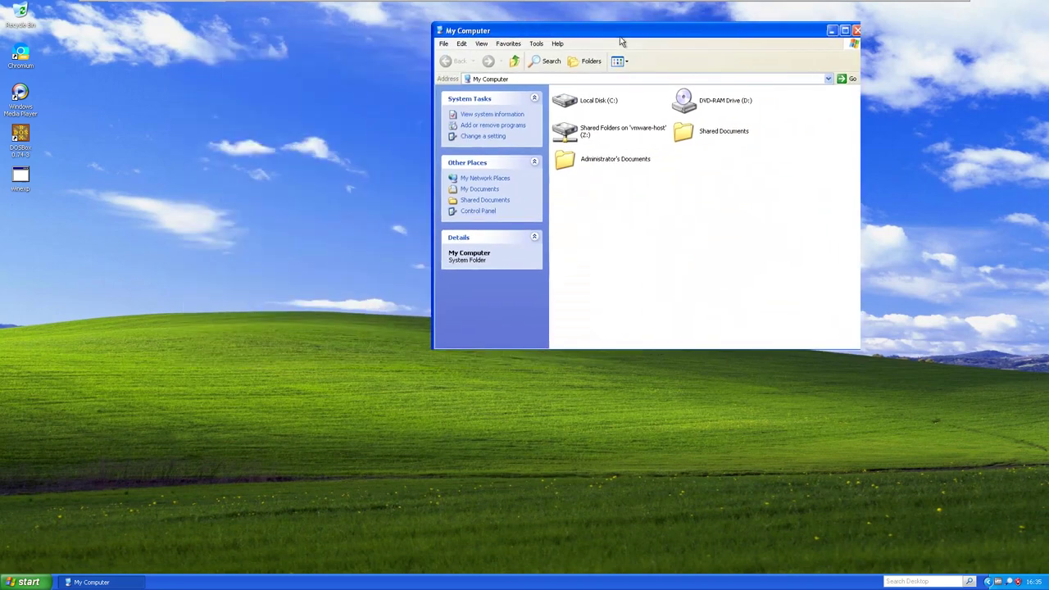
Launch WinExplorer from the desktop and place its window just below the My Computer window's lower edge
double_click(21, 185)
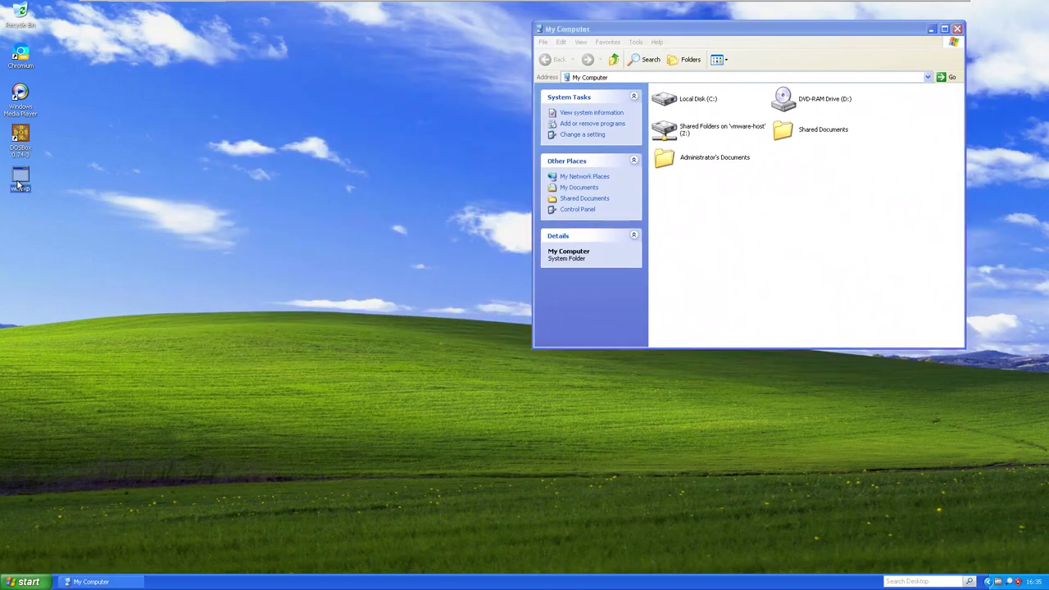
left_click_drag(182, 20, 855, 334)
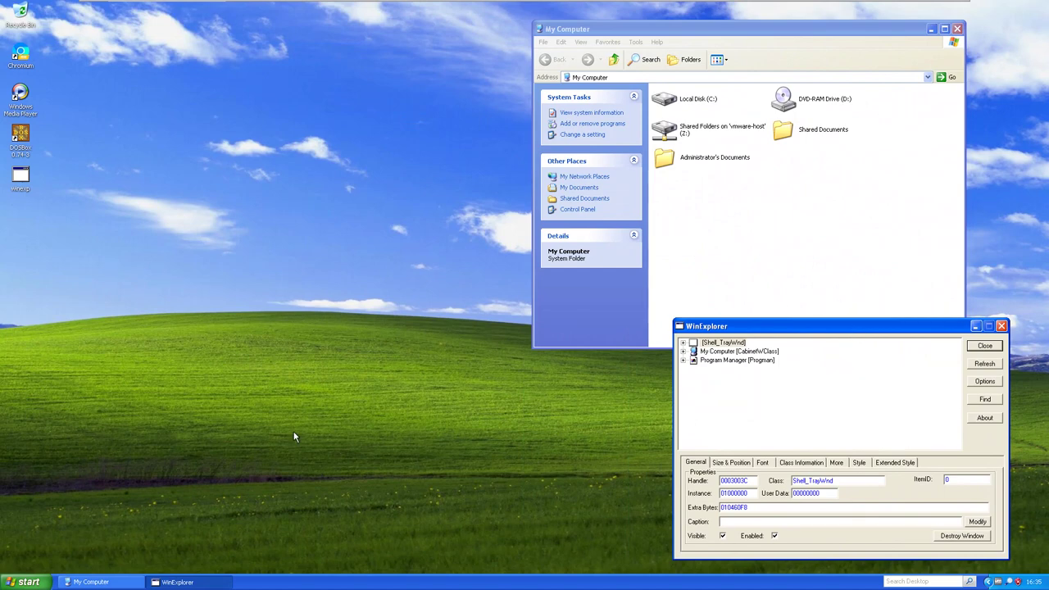
Open WordPad, restore it from full screen, and shrink its window so it sits beside the My Computer window
left_click(24, 582)
mouse_move(53, 544)
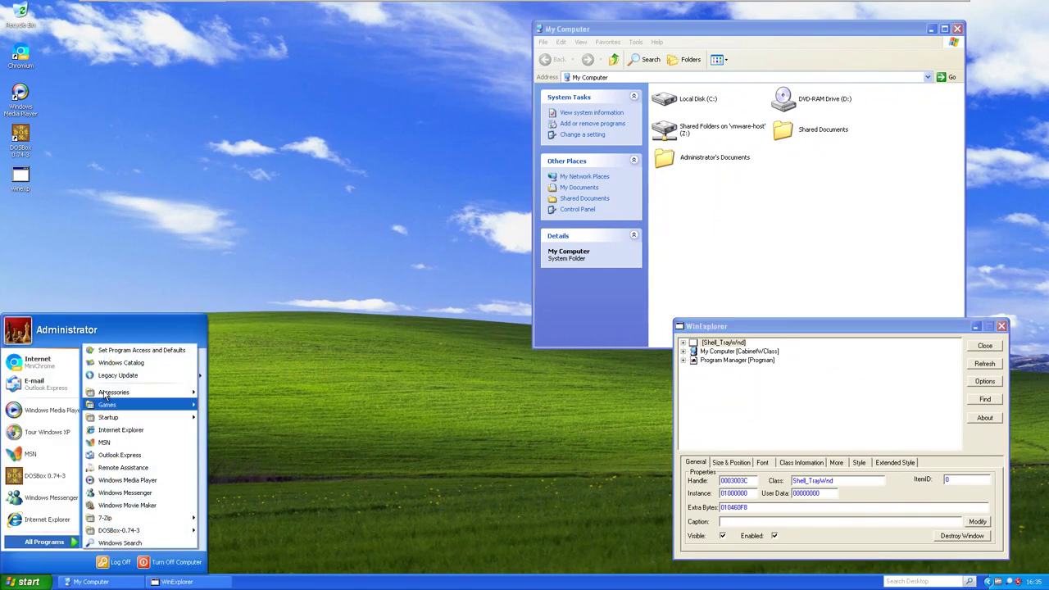
mouse_move(113, 394)
left_click_drag(238, 578, 247, 561)
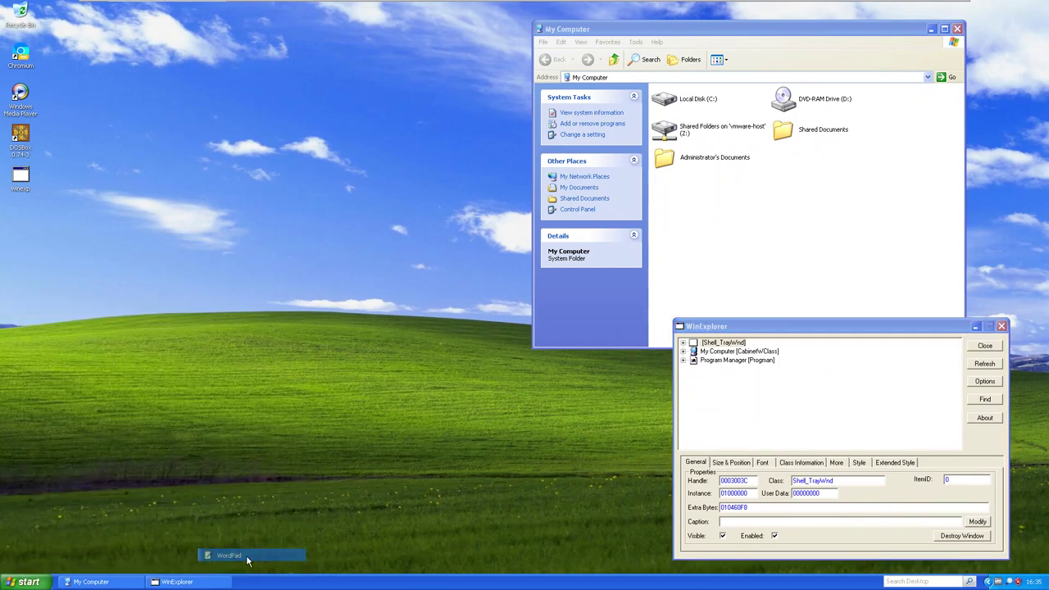
double_click(370, 18)
left_click_drag(358, 26, 161, 50)
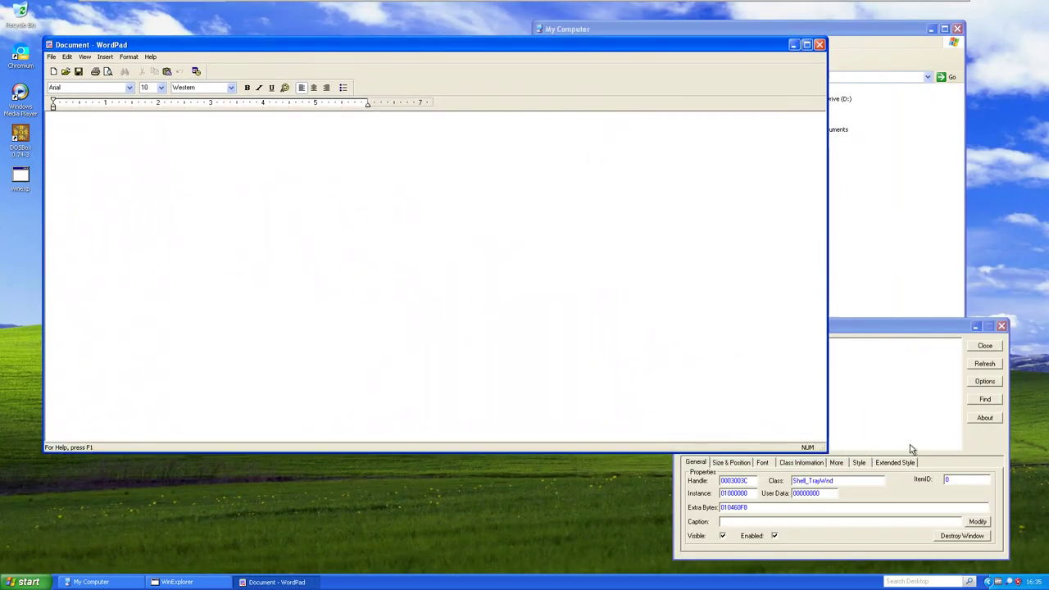
left_click_drag(826, 451, 427, 272)
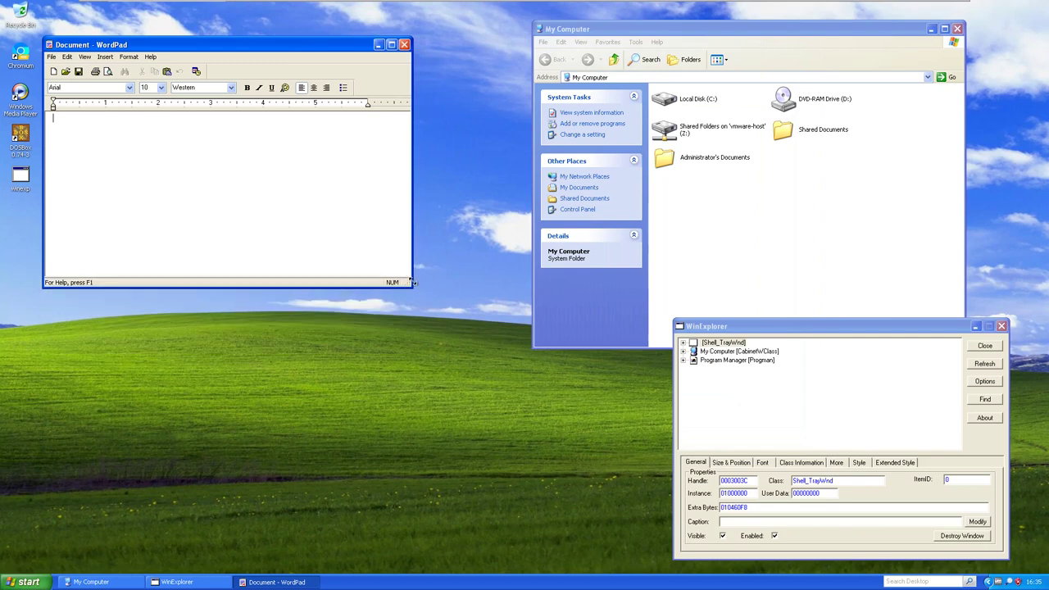
Open Windows PowerShell and move its window below the WordPad window
left_click(29, 582)
mouse_move(49, 542)
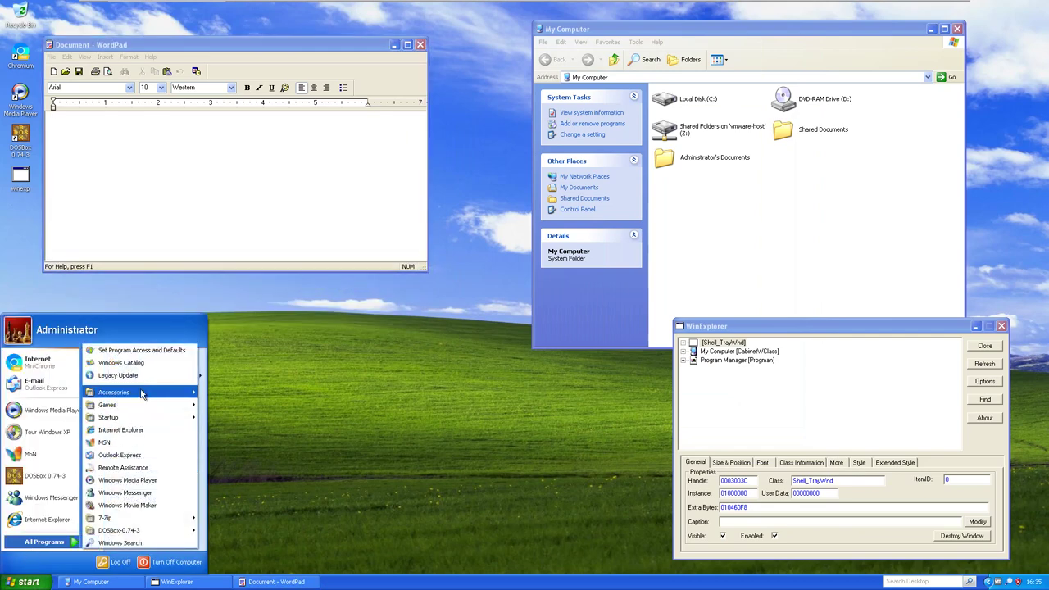
mouse_move(141, 392)
mouse_move(243, 579)
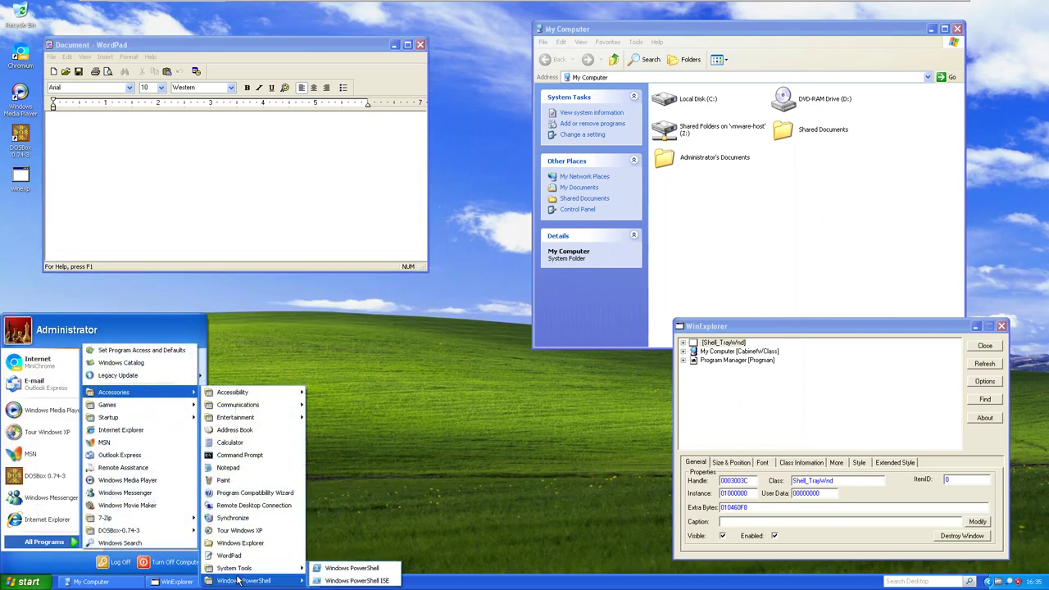
left_click(365, 571)
left_click_drag(269, 9, 256, 305)
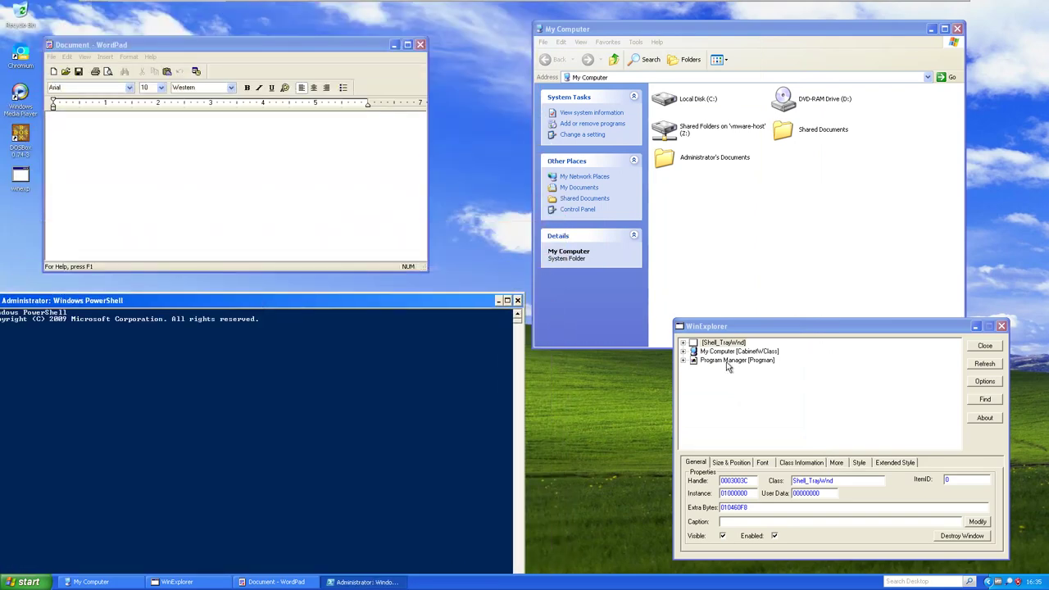
Refresh WinExplorer's window list and display the style flags of the PowerShell console window
left_click(971, 364)
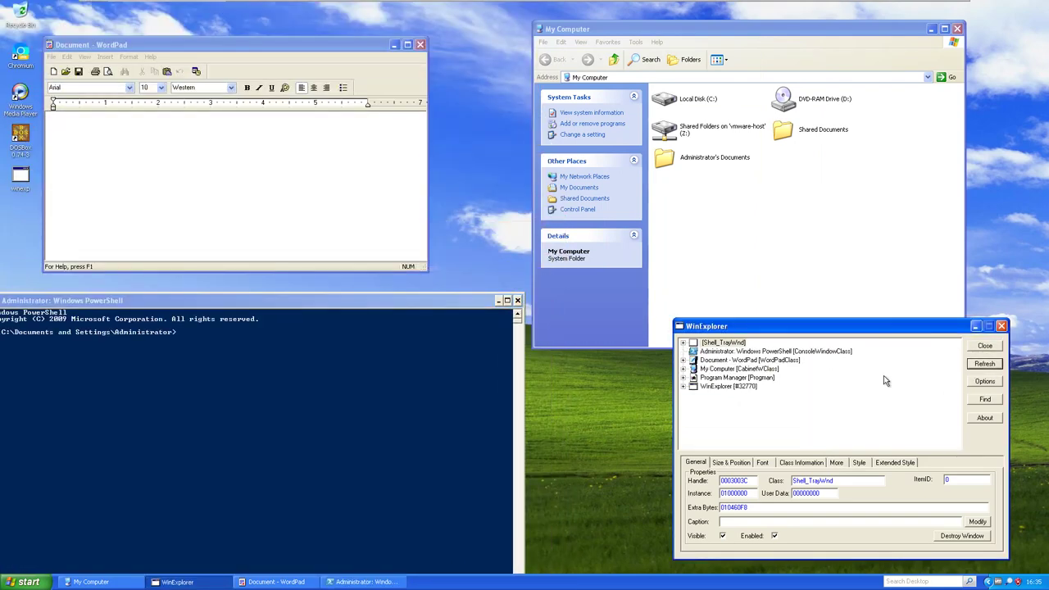
left_click(743, 352)
left_click(858, 464)
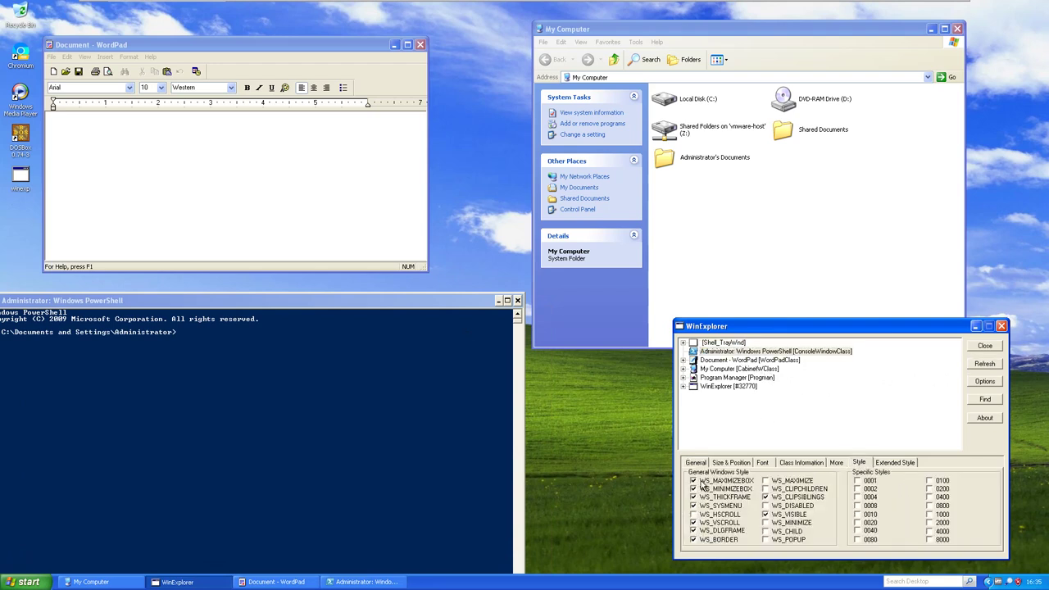
Shrink the PowerShell console window below WordPad and reload its style flags in WinExplorer
left_click_drag(520, 295, 298, 450)
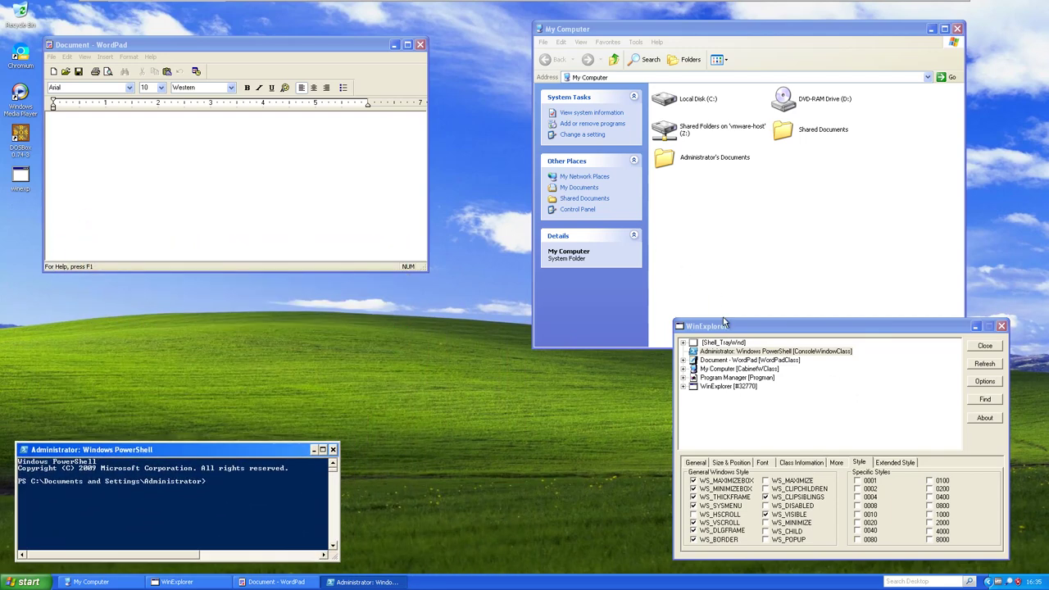
left_click(992, 379)
left_click(728, 352)
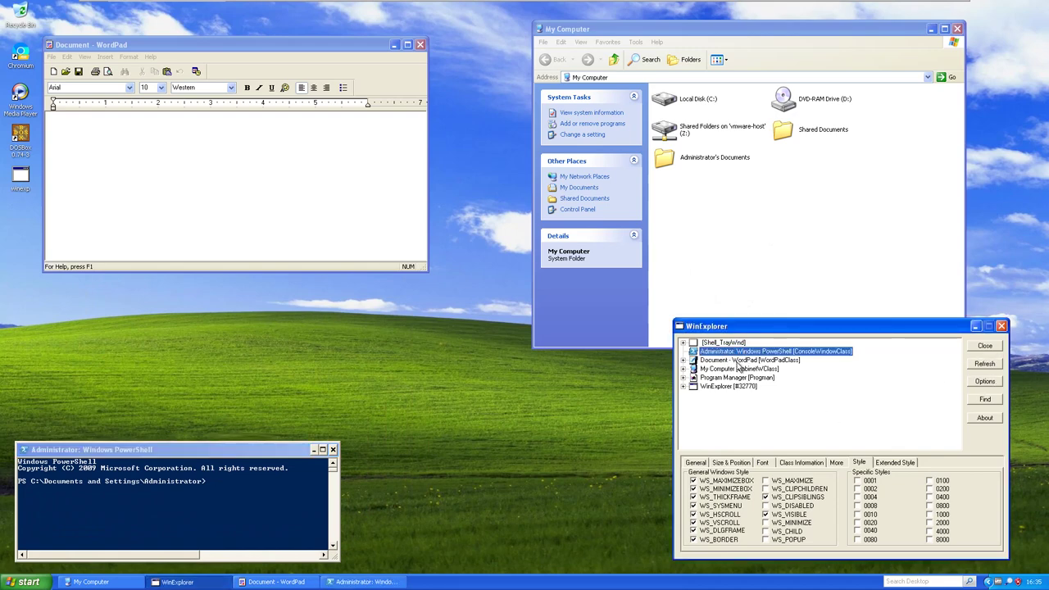
Remove the WS_MINIMIZEBOX style from the WordPad window in WinExplorer and try to minimize WordPad
left_click(737, 361)
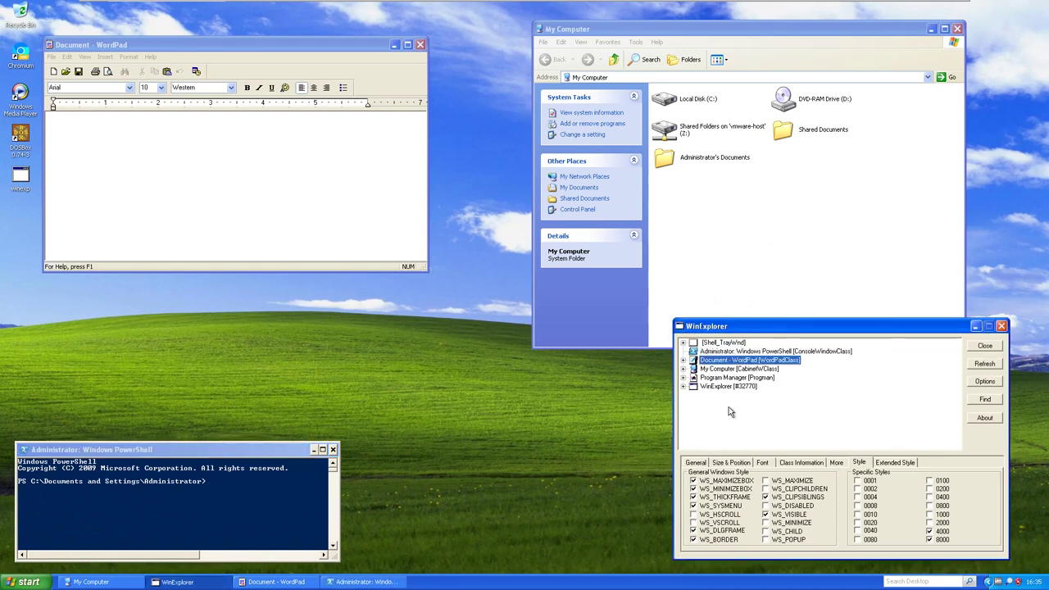
left_click(711, 489)
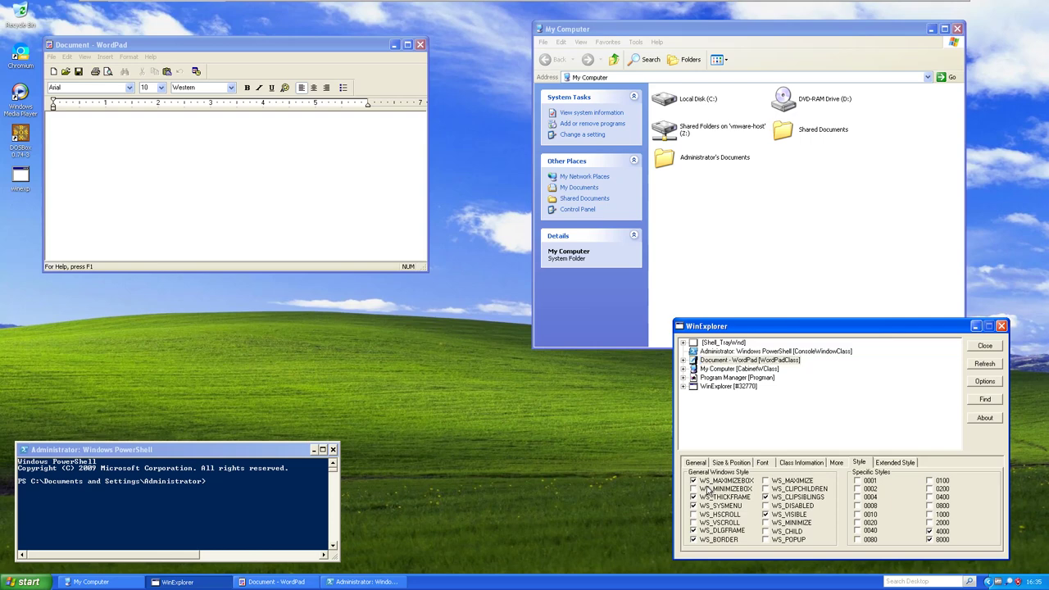
left_click(396, 49)
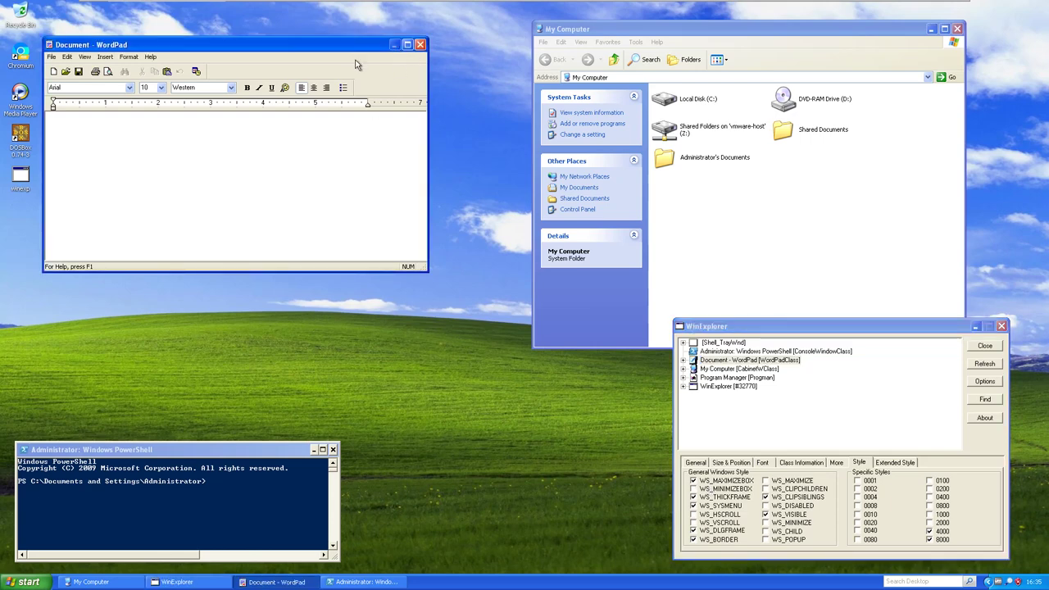
Maximize the WordPad window and restore it to its previous size
right_click(314, 47)
left_click(328, 88)
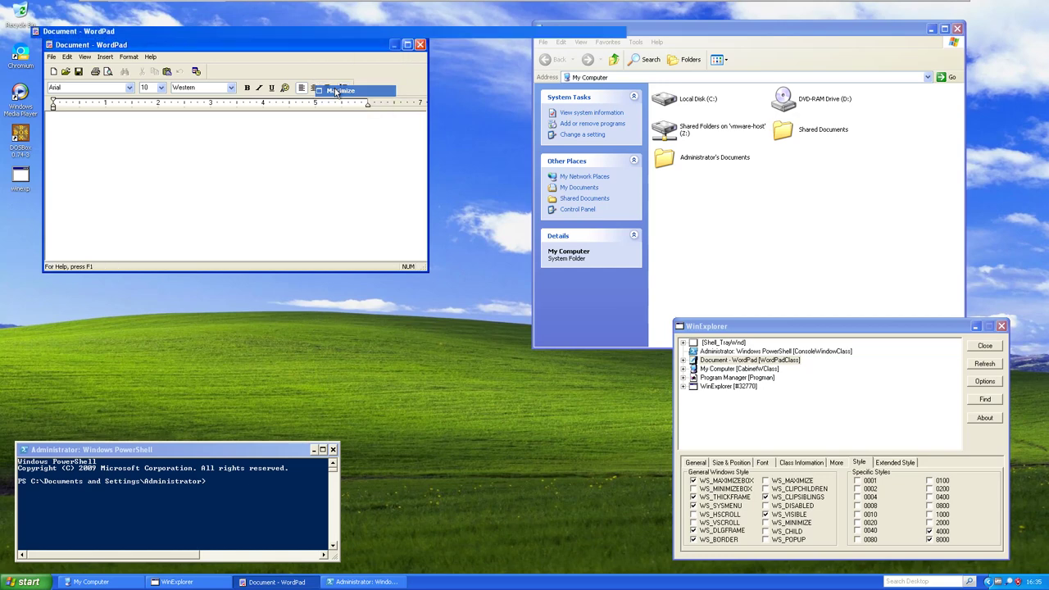
right_click(782, 12)
left_click(786, 13)
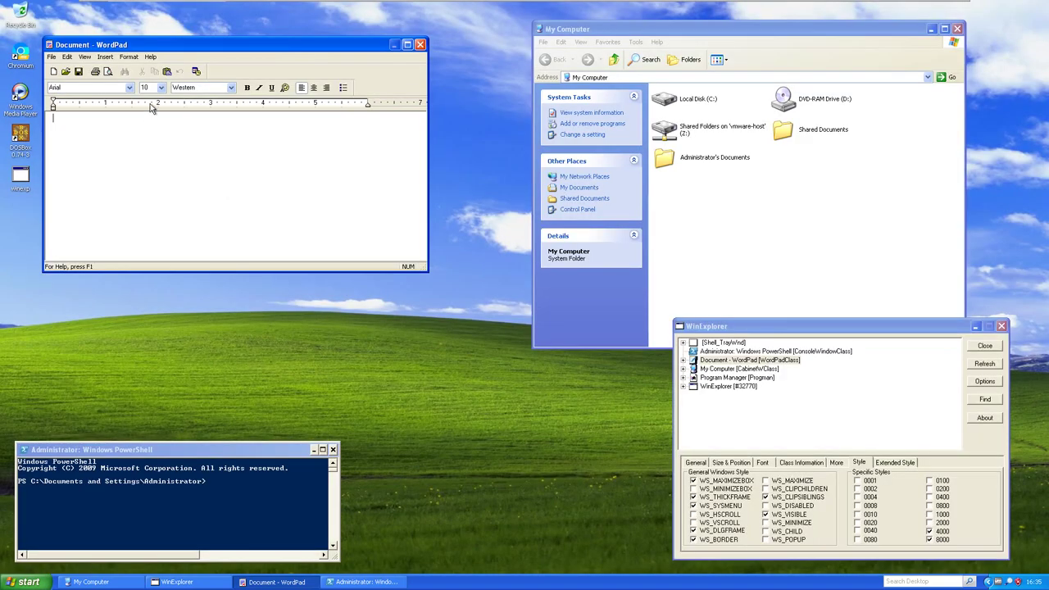
Open the About WordPad dialog and select it in WinExplorer's refreshed window list
left_click(154, 57)
left_click(172, 85)
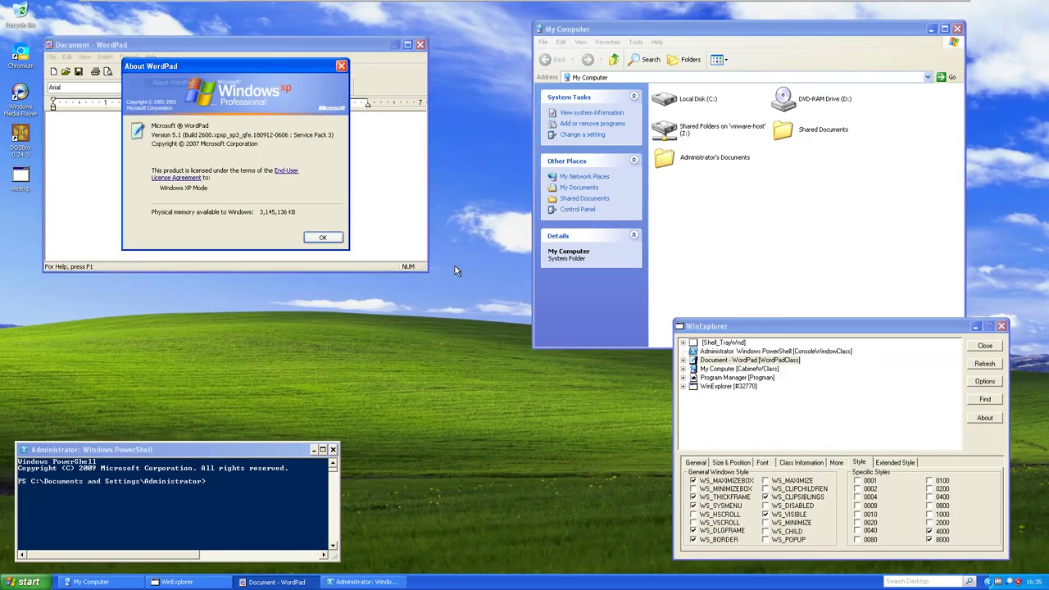
left_click(984, 365)
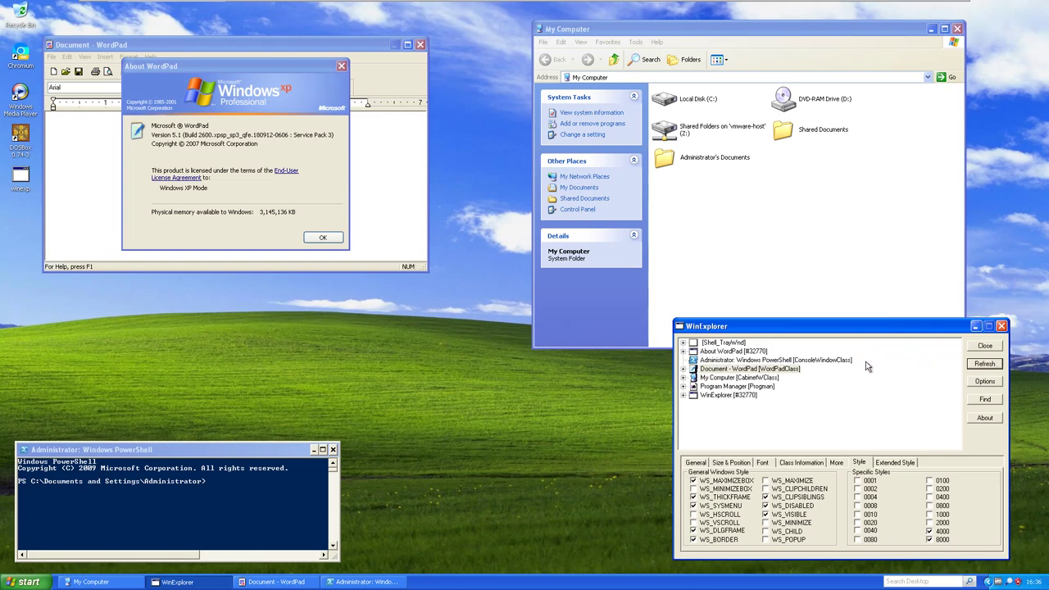
left_click(725, 352)
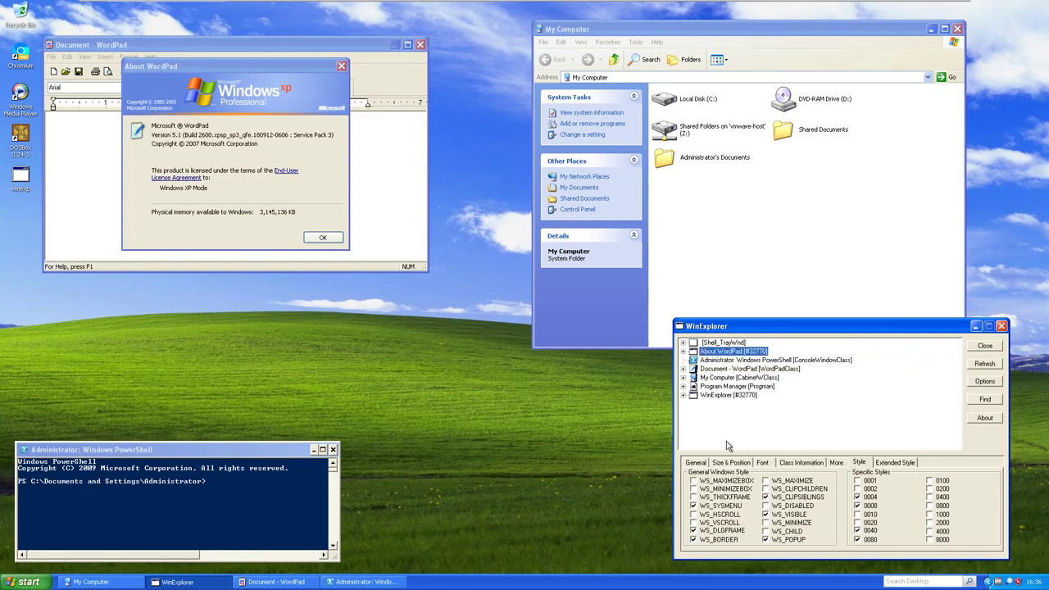
Add the WS_MAXIMIZEBOX style to the About WordPad dialog and test it by maximizing and restoring the dialog
left_click(734, 482)
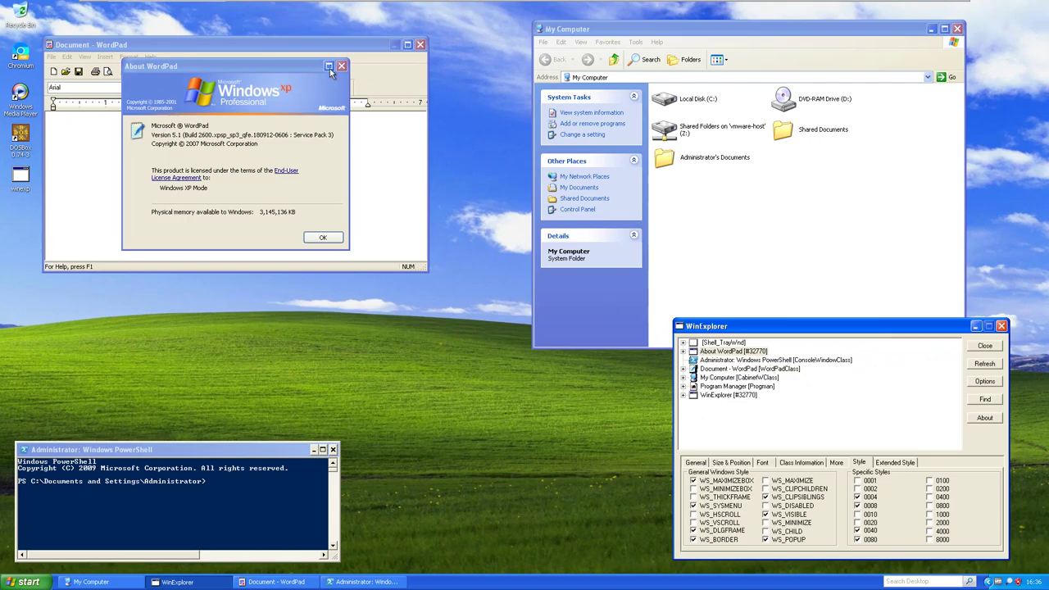
left_click(329, 67)
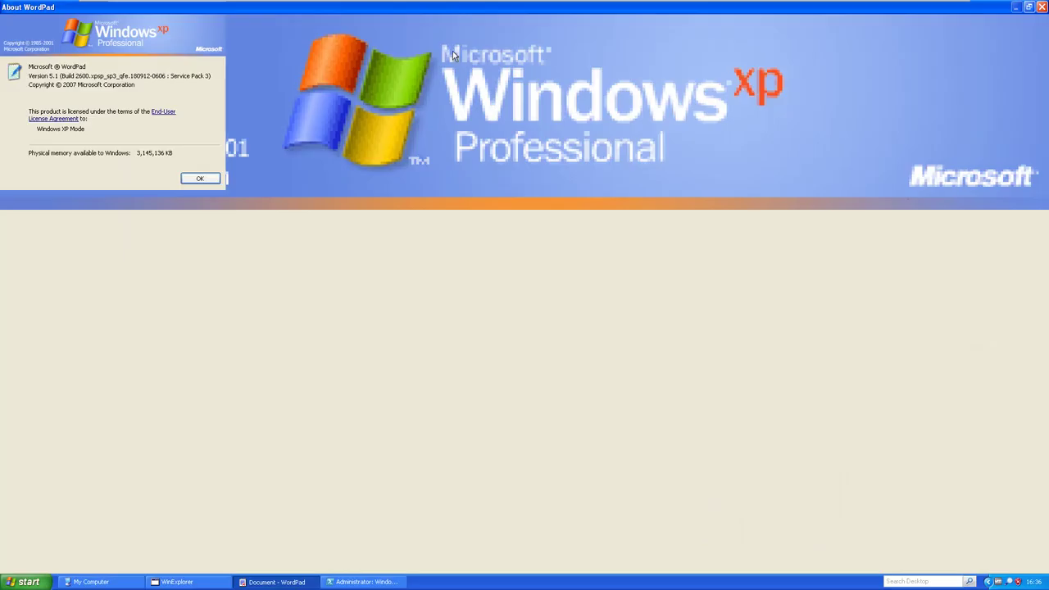
right_click(590, 16)
key("Escape")
left_click(1029, 6)
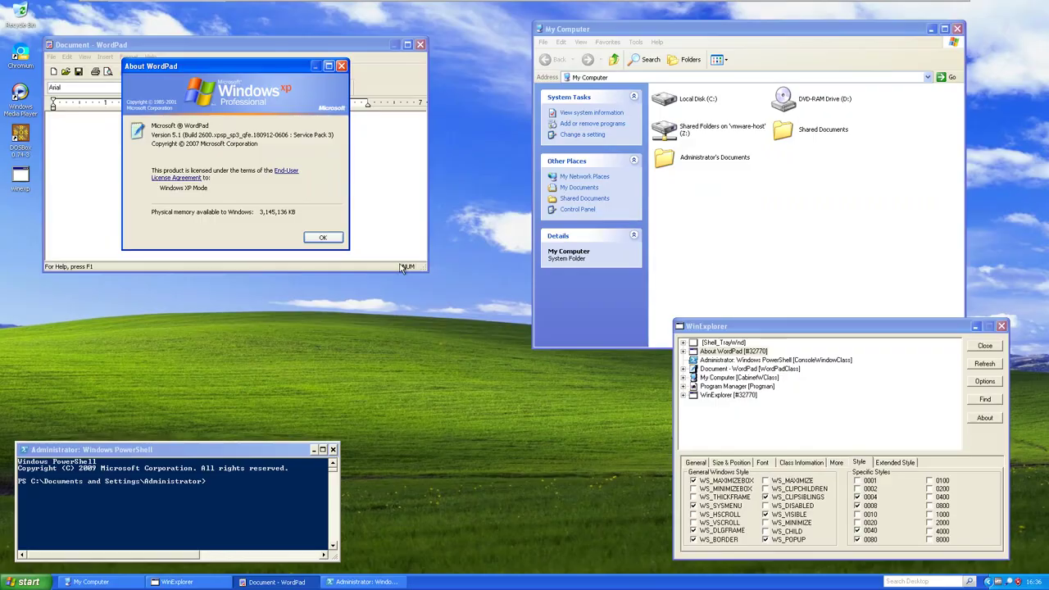
Add the WS_MINIMIZEBOX style to the About WordPad dialog, minimize it, and move its minimized title bar above the PowerShell window
left_click(724, 496)
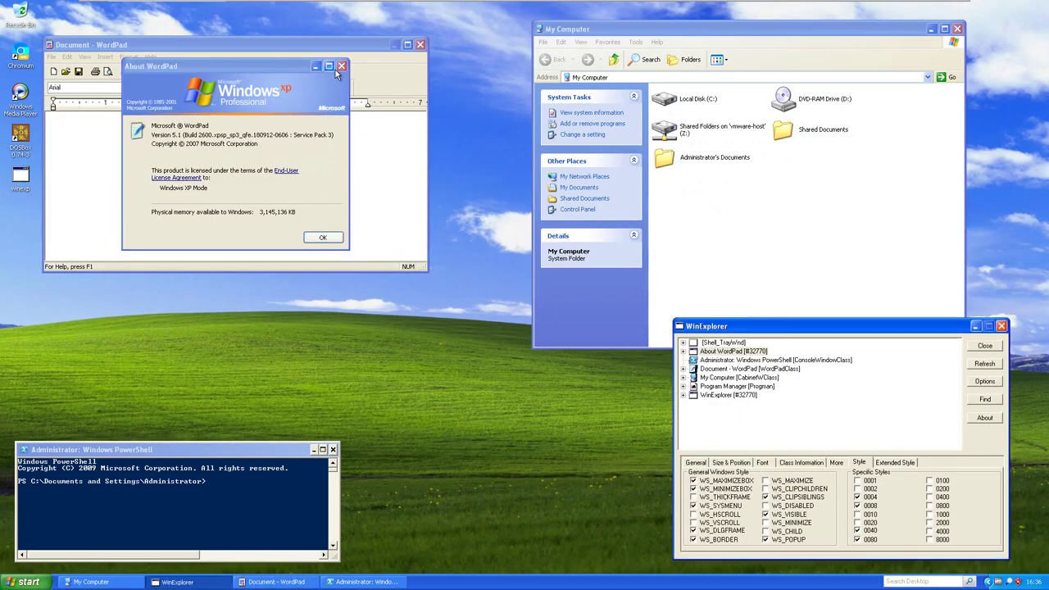
left_click(328, 66)
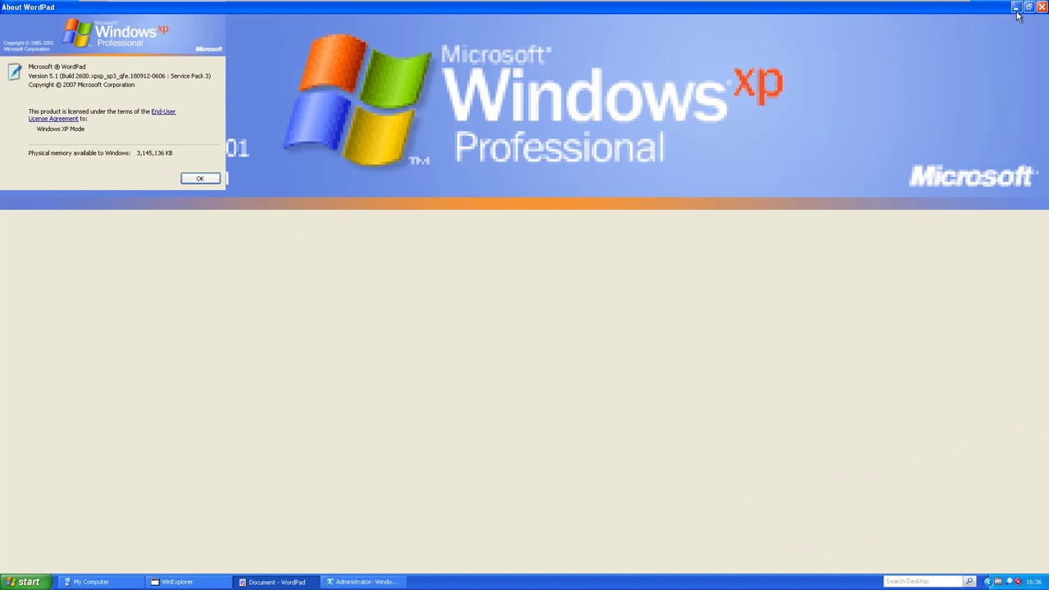
left_click(1016, 6)
left_click(23, 565)
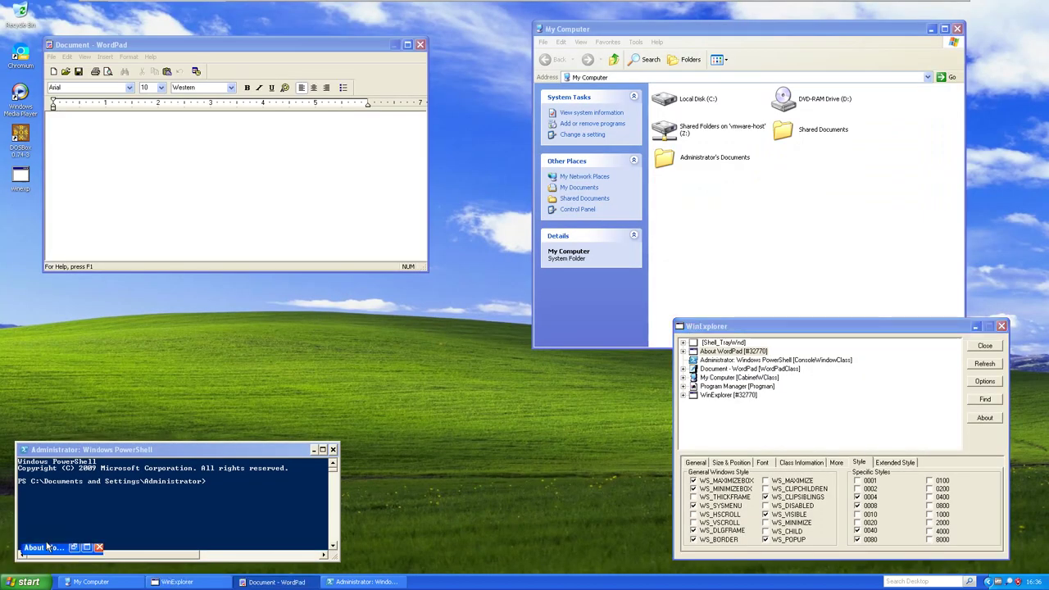
left_click_drag(23, 566, 267, 340)
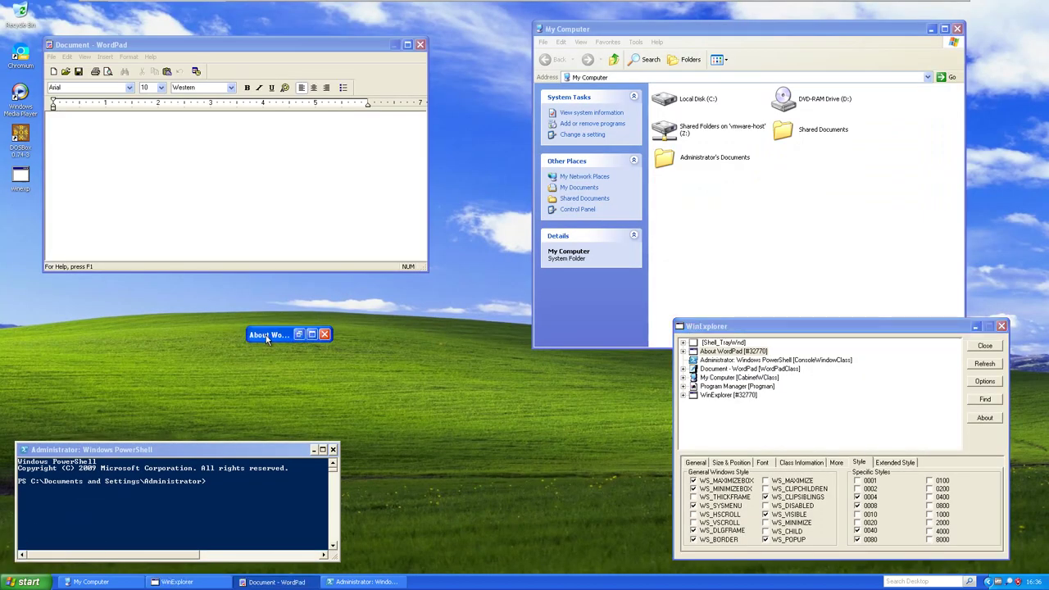
Add the WS_THICKFRAME style to the About WordPad dialog, restore it to normal size, and move it partly below the WordPad window
left_click(712, 498)
left_click(293, 341)
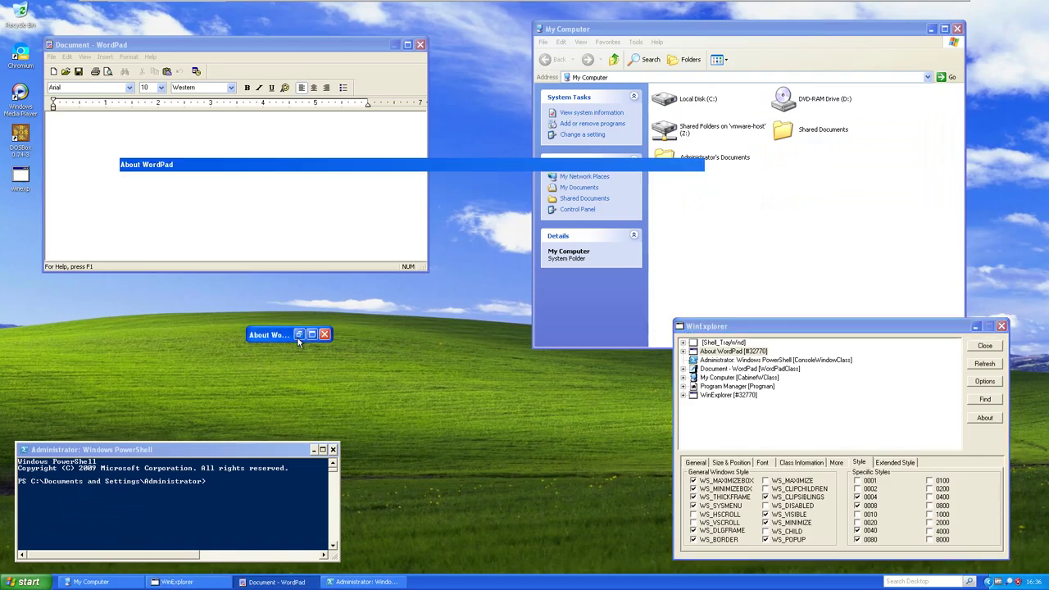
left_click(299, 336)
double_click(51, 7)
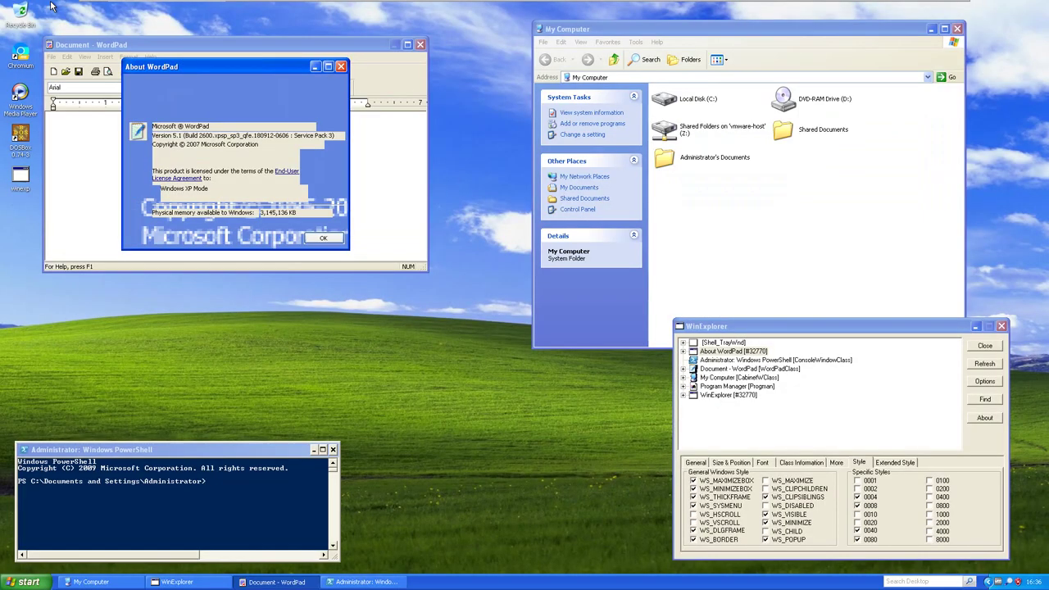
left_click_drag(242, 64, 312, 182)
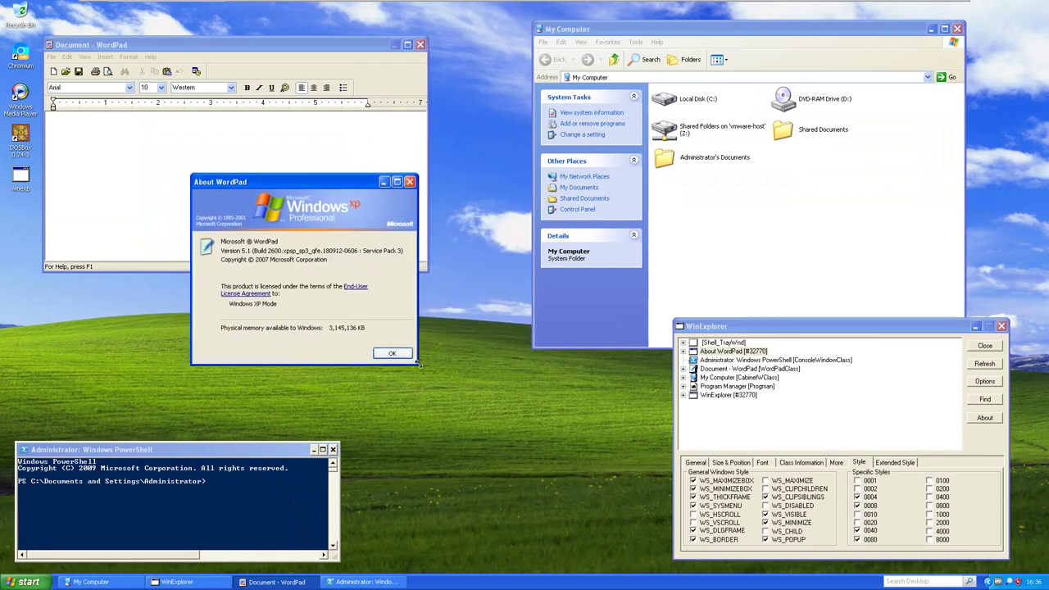
Remove the WS_SYSMENU style from the About WordPad dialog, nudge the My Computer window slightly, and bring the dialog back into focus
left_click(737, 507)
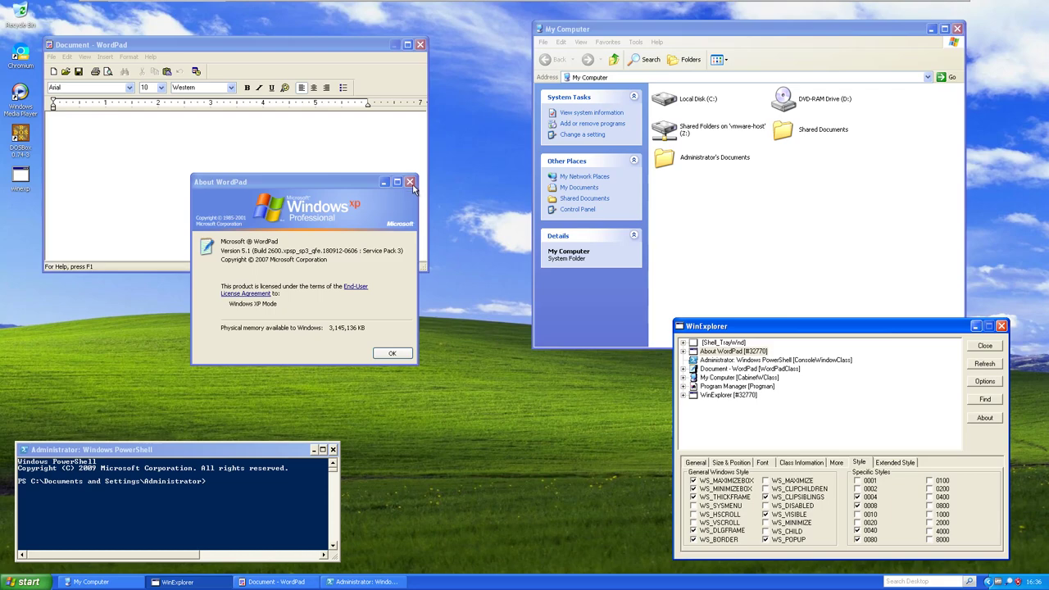
mouse_move(652, 31)
left_mouse_down()
mouse_move(525, 97)
mouse_move(554, 111)
mouse_move(466, 176)
mouse_move(657, 33)
left_mouse_up()
left_click(384, 285)
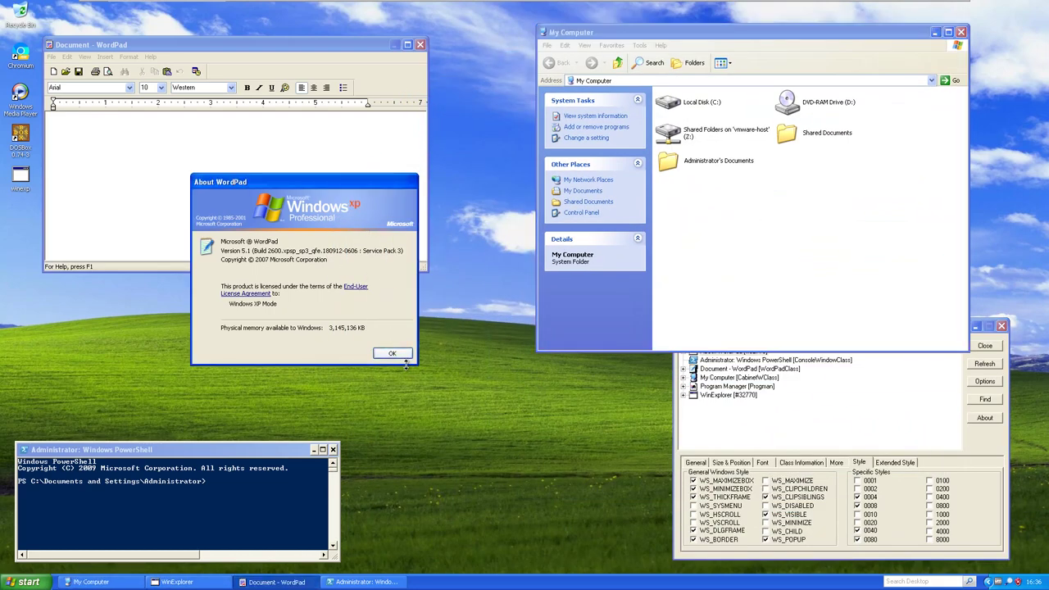
Stretch the About WordPad dialog to the screen's edge and shrink it so it only partly overlaps the My Computer window
left_click_drag(416, 368, 1048, 572)
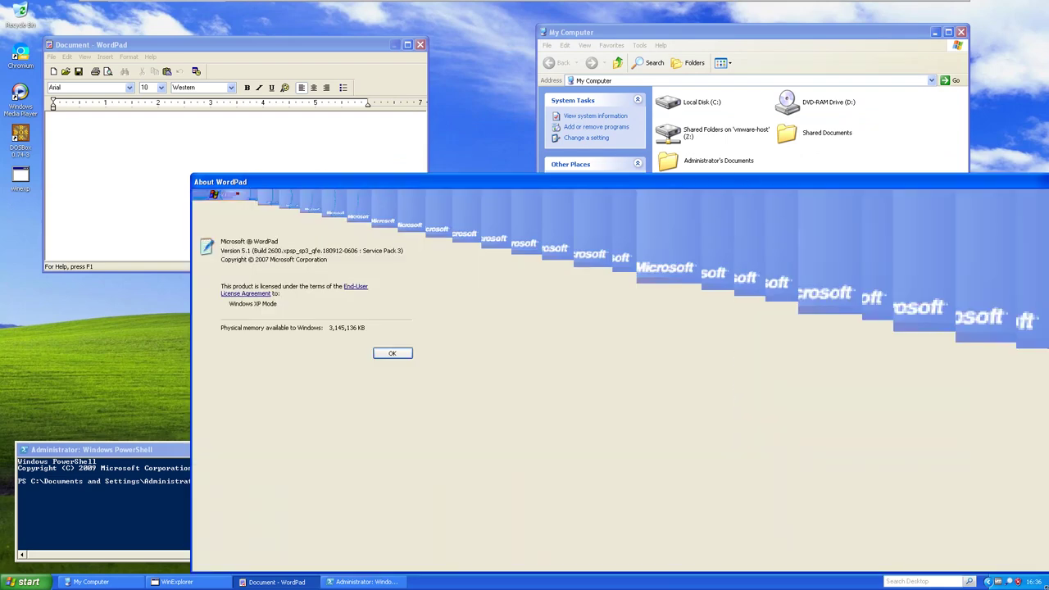
left_click_drag(996, 547, 592, 385)
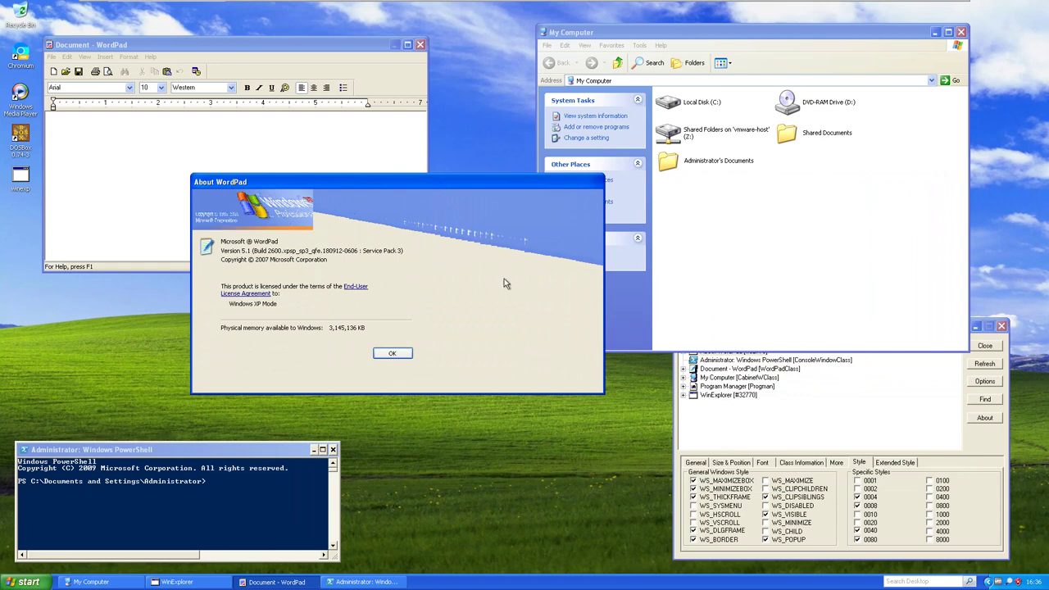
Apply the Windows Classic style to windows and buttons in the display settings
right_click(449, 447)
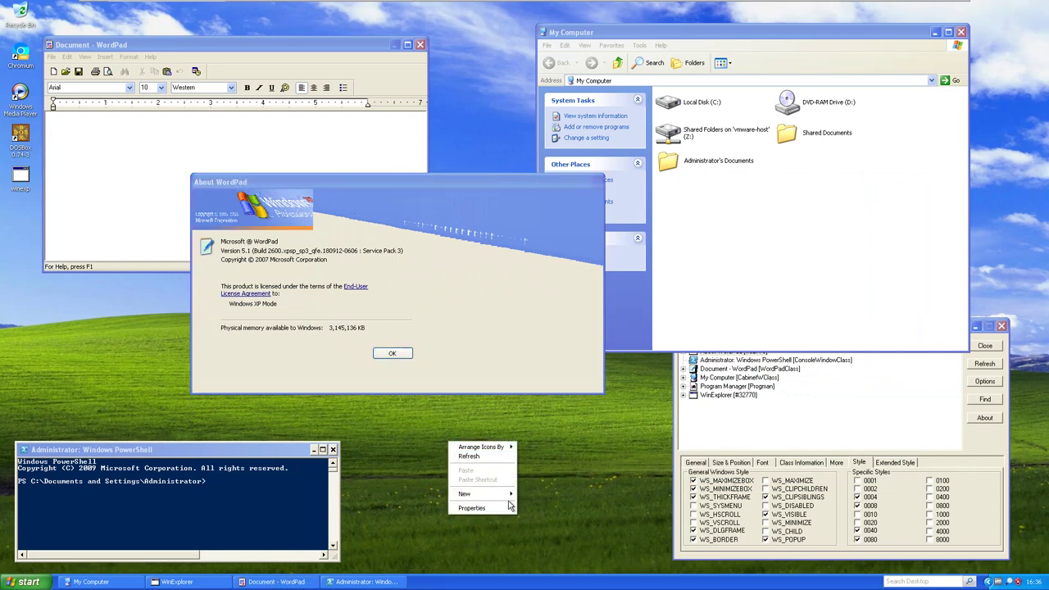
left_click(473, 508)
left_click(207, 137)
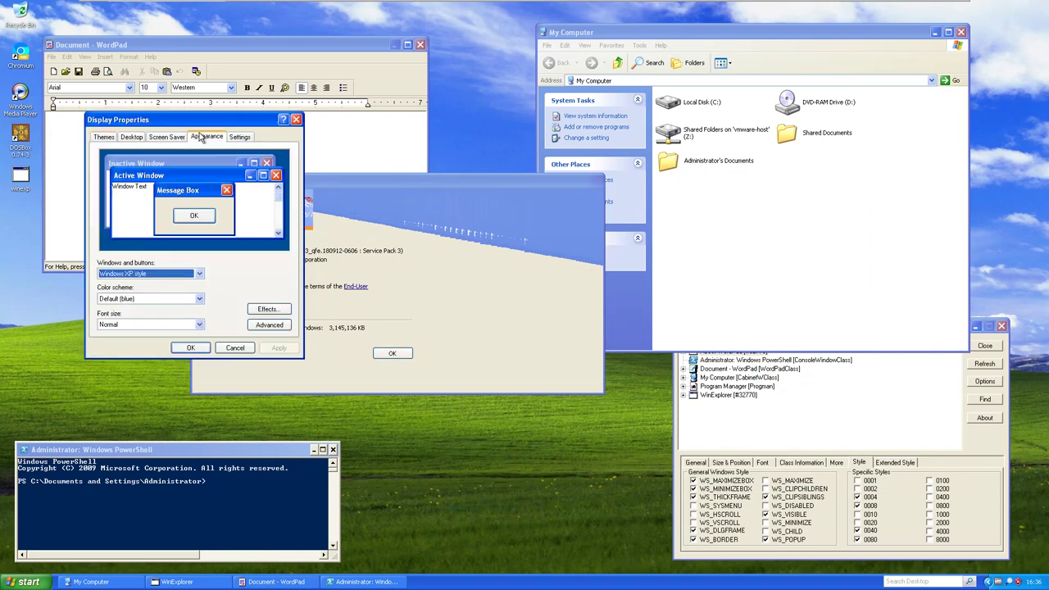
key("Up")
key("Down")
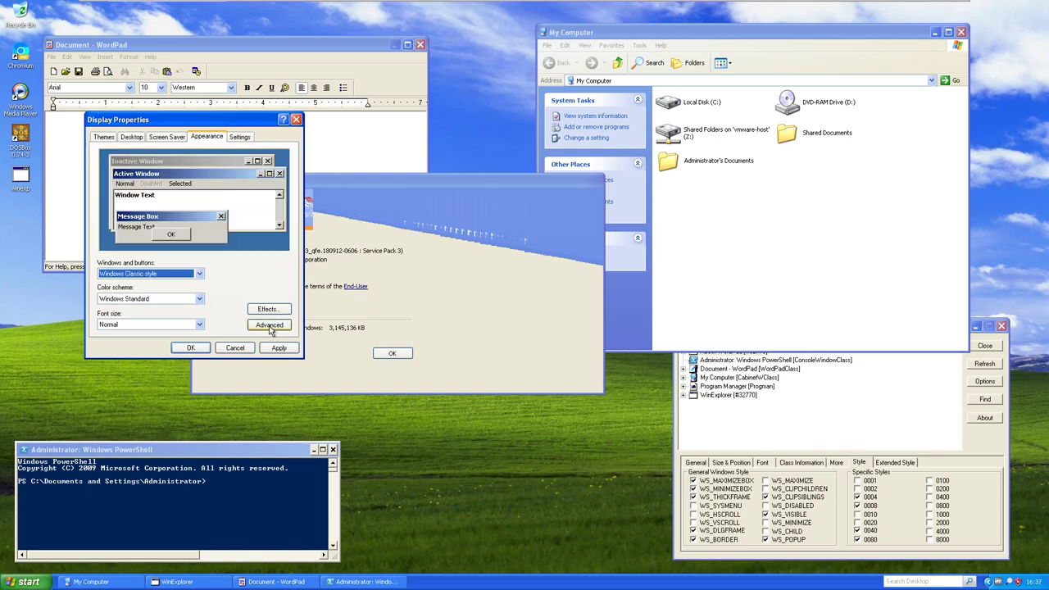
left_click(192, 352)
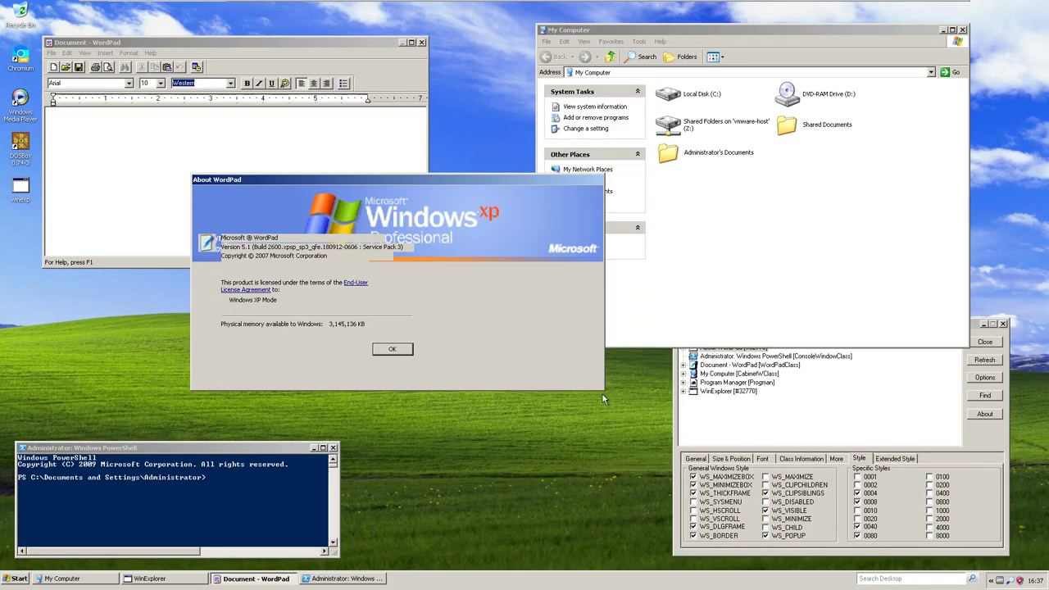
Shrink the About WordPad dialog beside the My Computer window, and turn its WS_SYSMENU style back on
left_click_drag(604, 389, 424, 366)
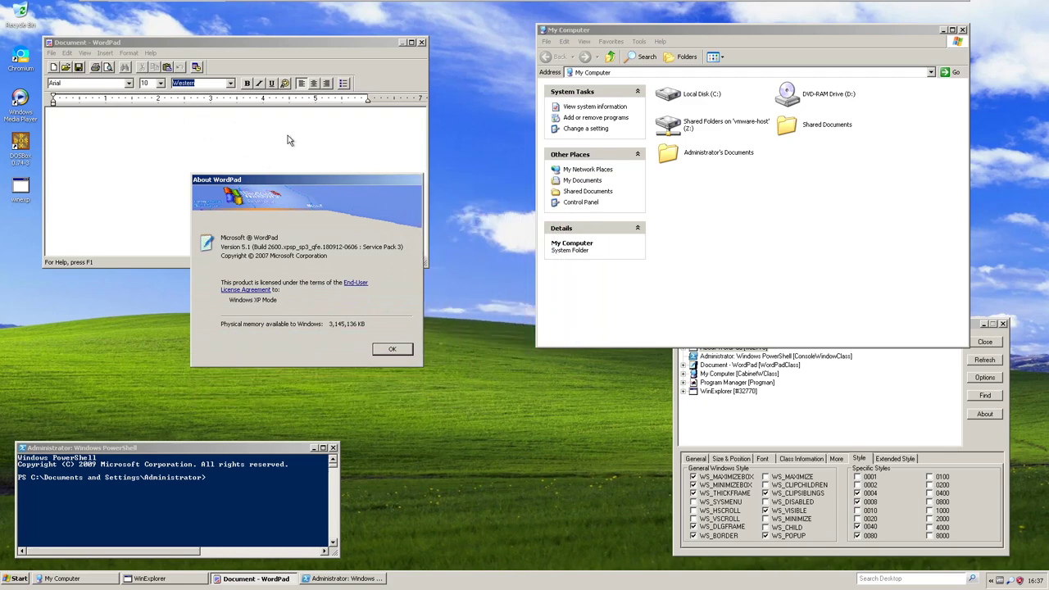
left_click_drag(290, 188, 399, 146)
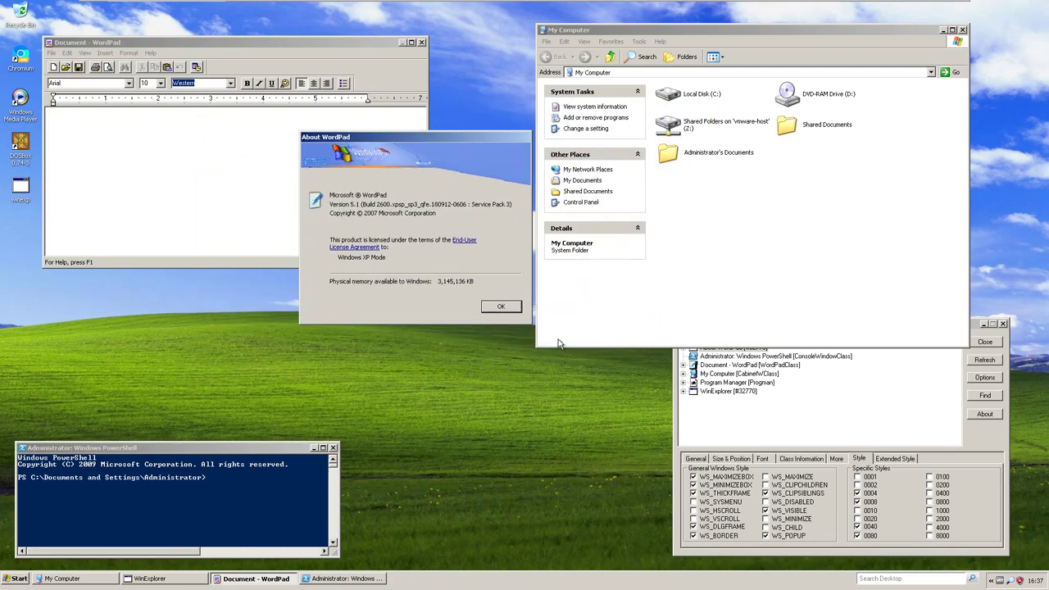
left_click(718, 504)
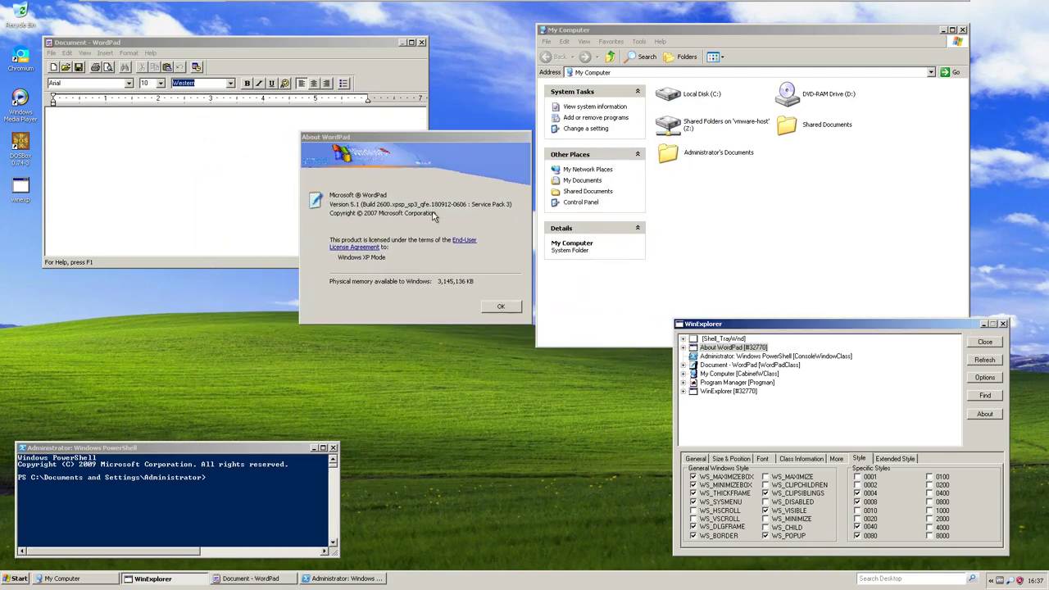
right_click(472, 141)
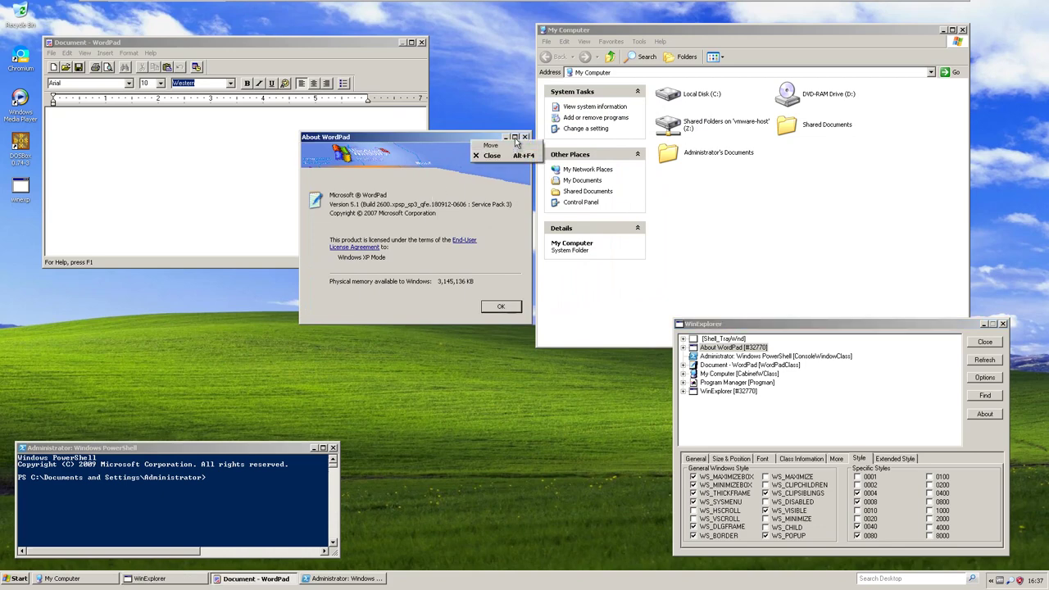
left_click(516, 138)
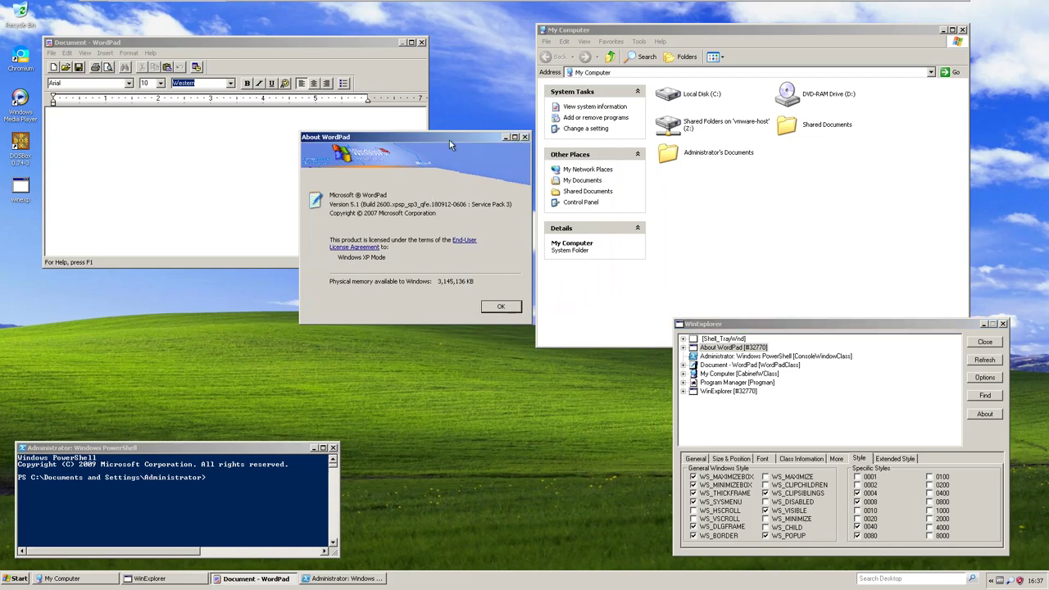
Remove the WS_SYSMENU style from the About WordPad dialog, maximize it, and move the maximized dialog down over the taskbar edge
left_click(723, 502)
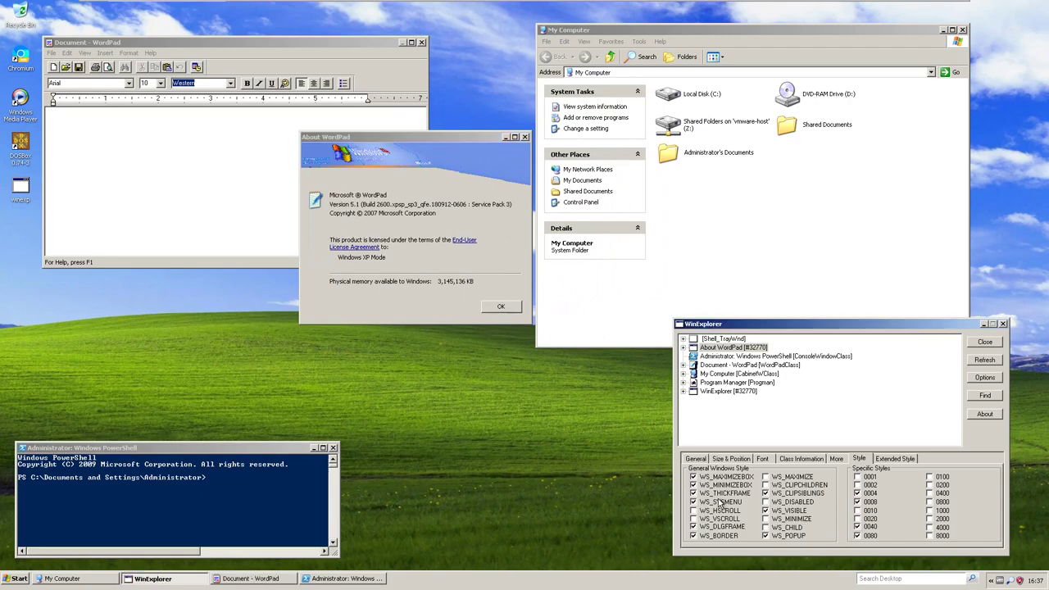
left_click(500, 172)
double_click(461, 140)
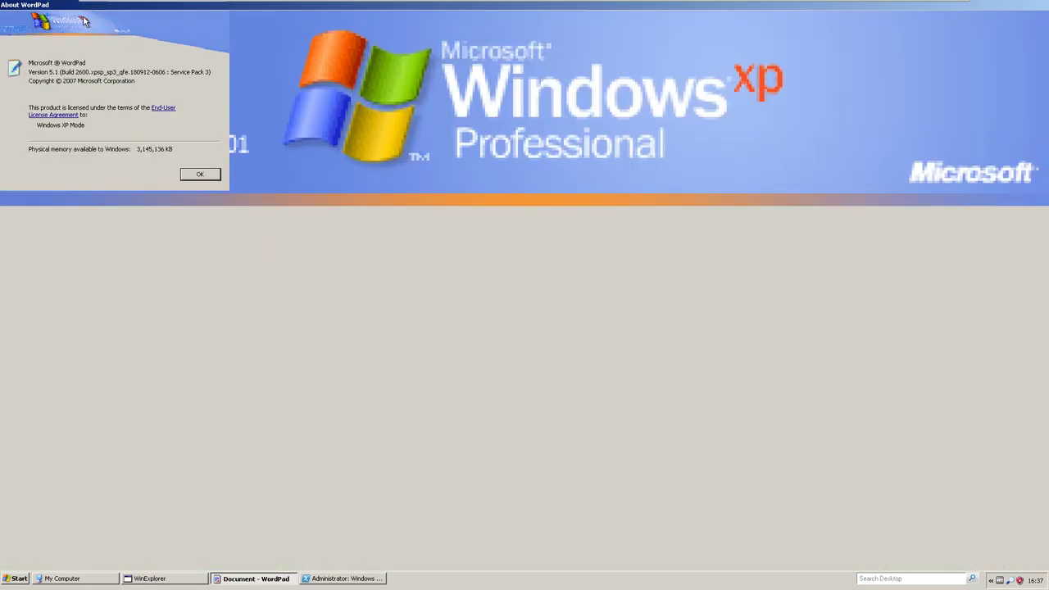
left_click_drag(94, 14, 190, 520)
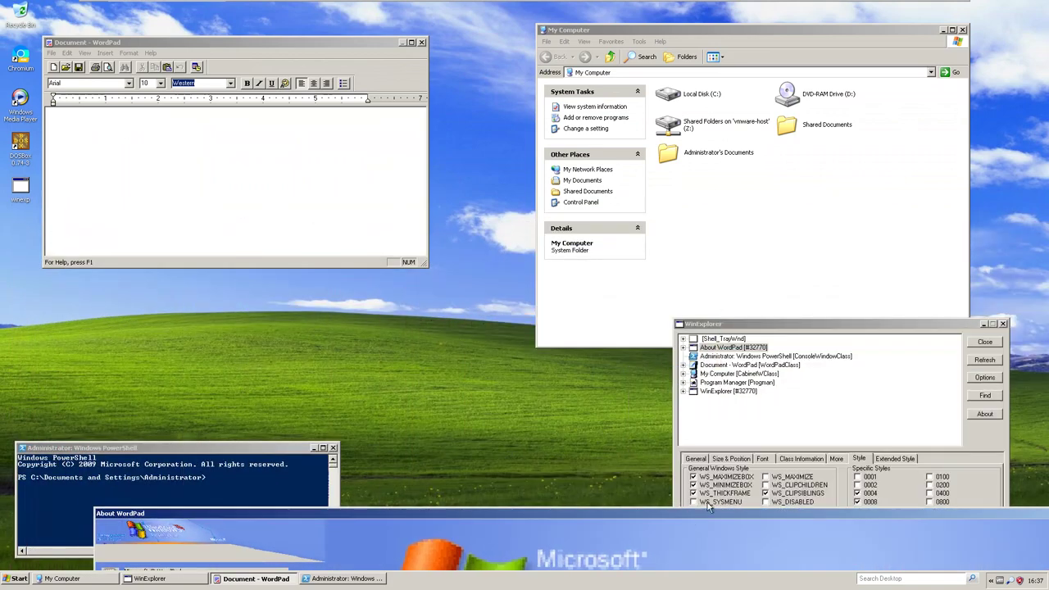
Set the About WordPad dialog's window state to Minimized and nudge its minimized title bar slightly
left_click(730, 460)
left_click(844, 510)
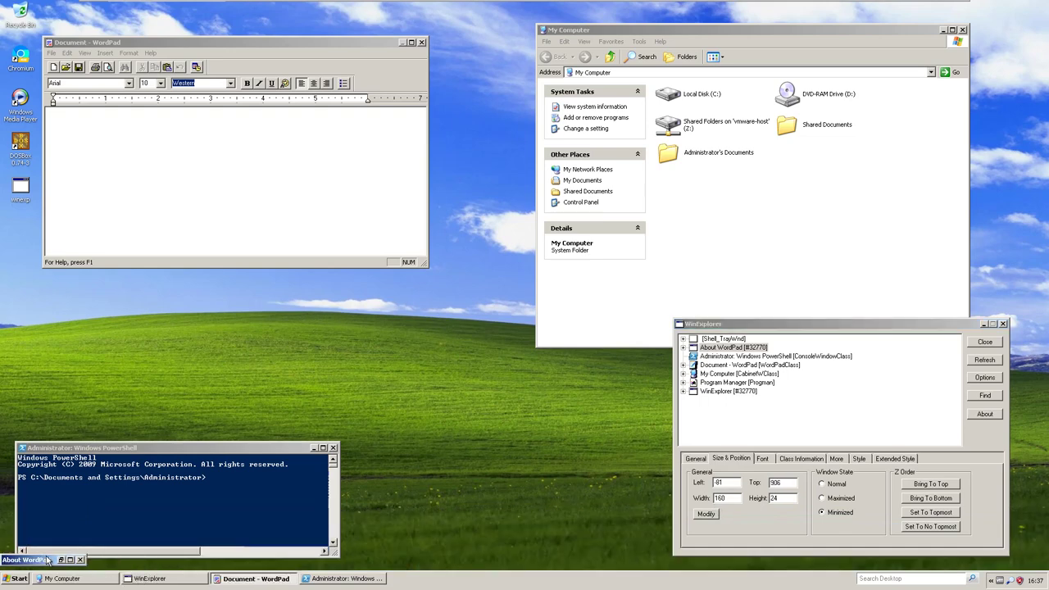
left_click_drag(47, 557, 49, 558)
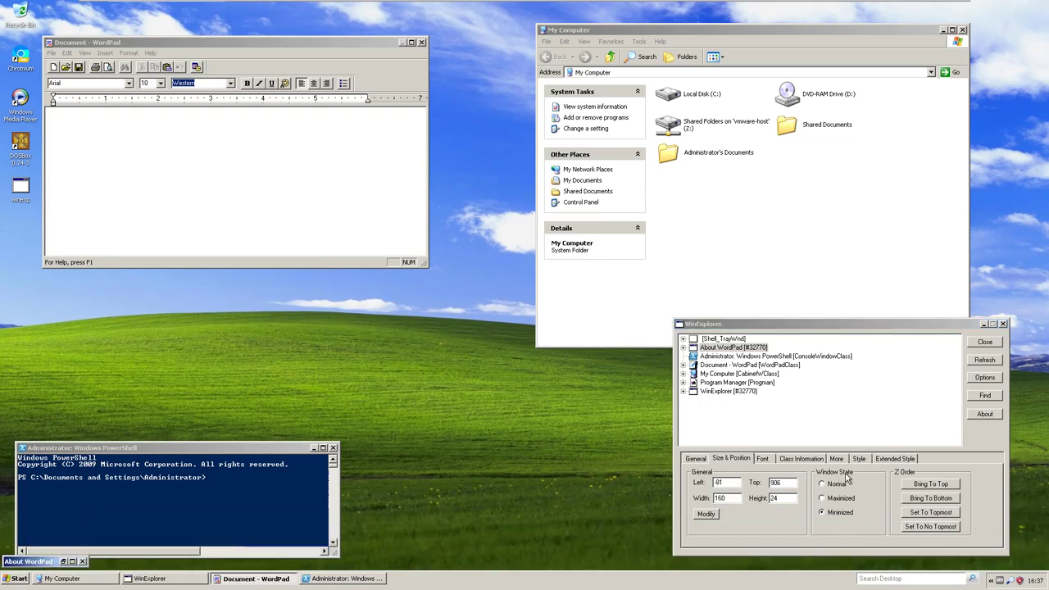
Return to the About WordPad dialog's style flags, restore the dialog from minimized to normal size, and close it
left_click(860, 459)
left_click(716, 502)
left_click(726, 493)
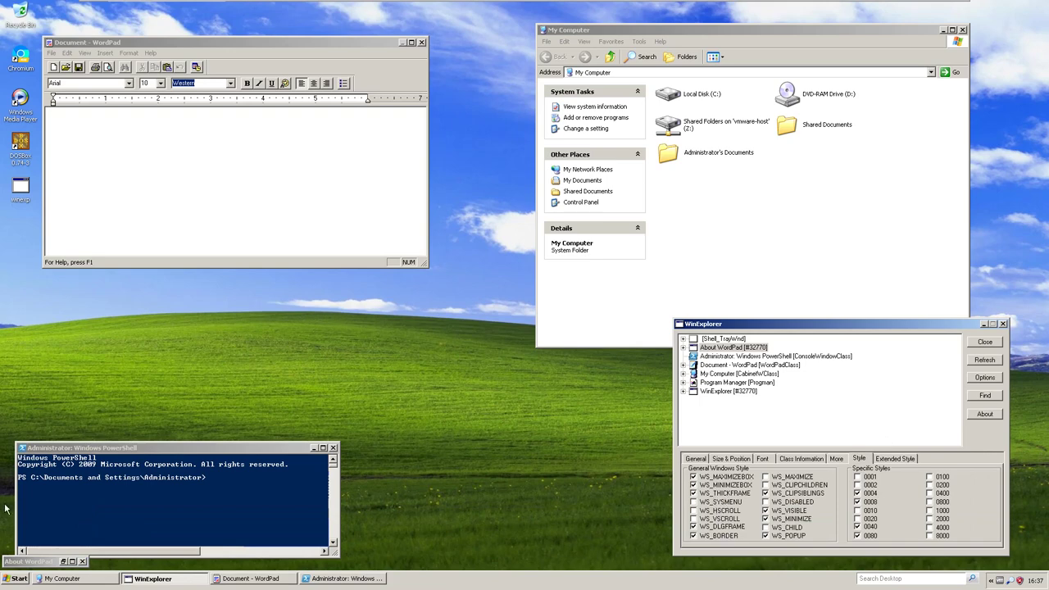
double_click(50, 563)
double_click(33, 6)
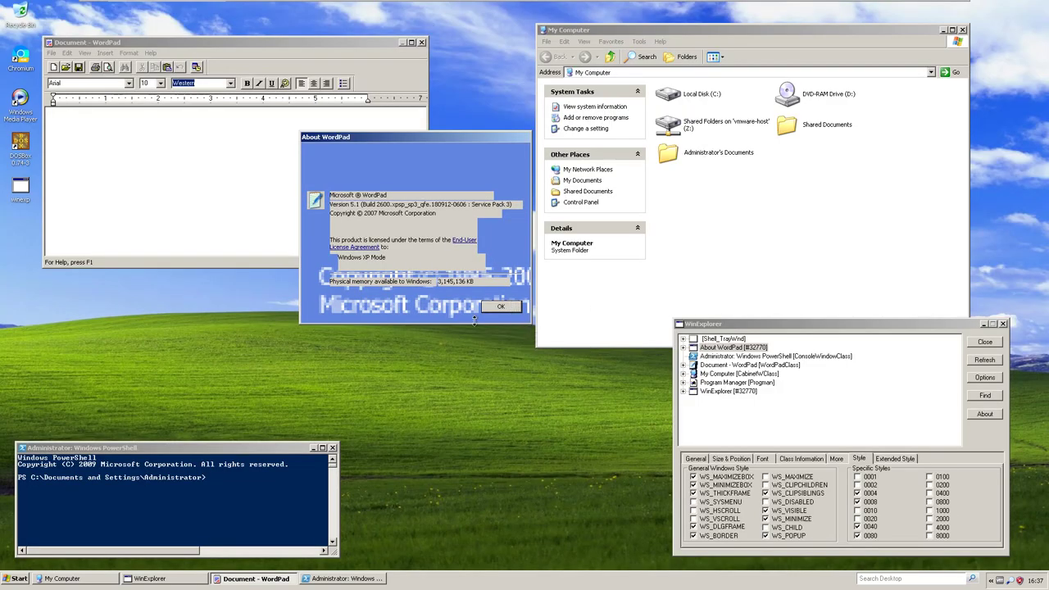
left_click(497, 305)
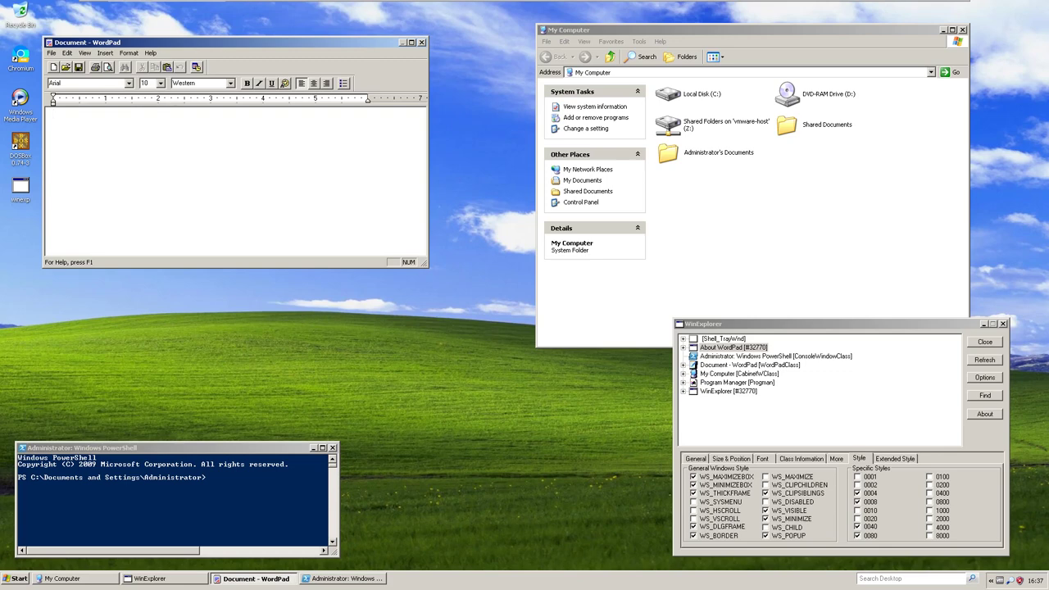
Open WordPad's Date and Time dialog, try its context help on the OK button, and move the dialog below the WordPad window
left_click(196, 67)
left_click(296, 101)
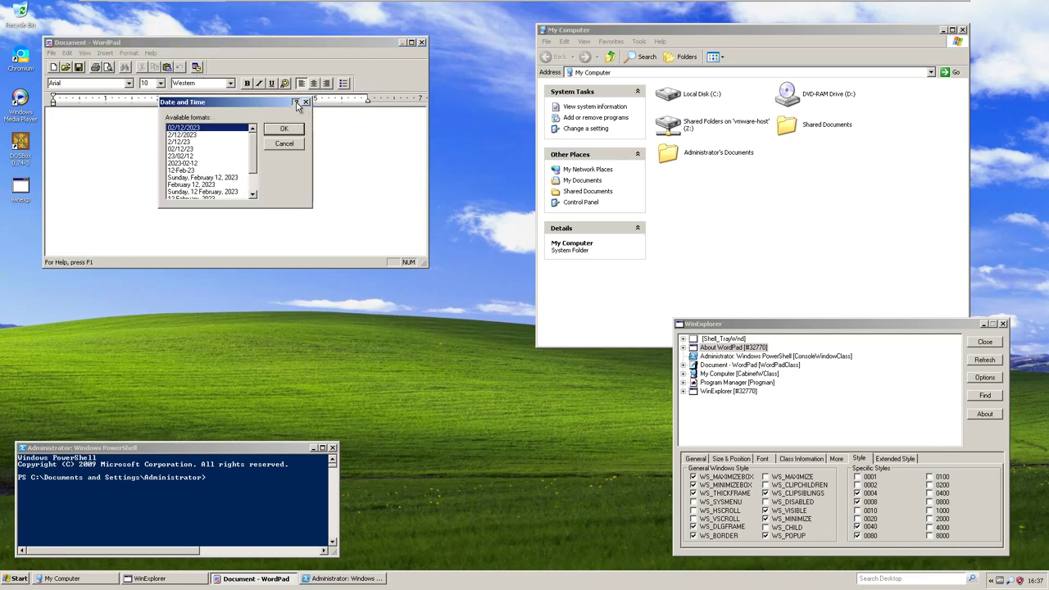
left_click(287, 133)
left_click(258, 152)
left_click_drag(271, 106, 269, 311)
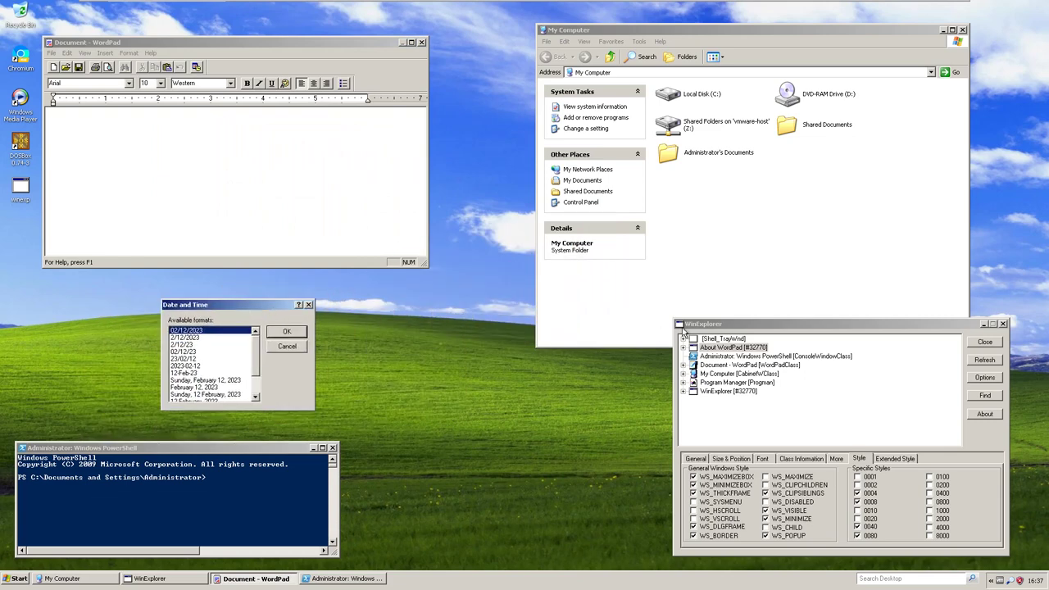
Refresh the WinExplorer window list and add the WS_MINIMIZEBOX style to the Date and Time dialog
left_click(988, 360)
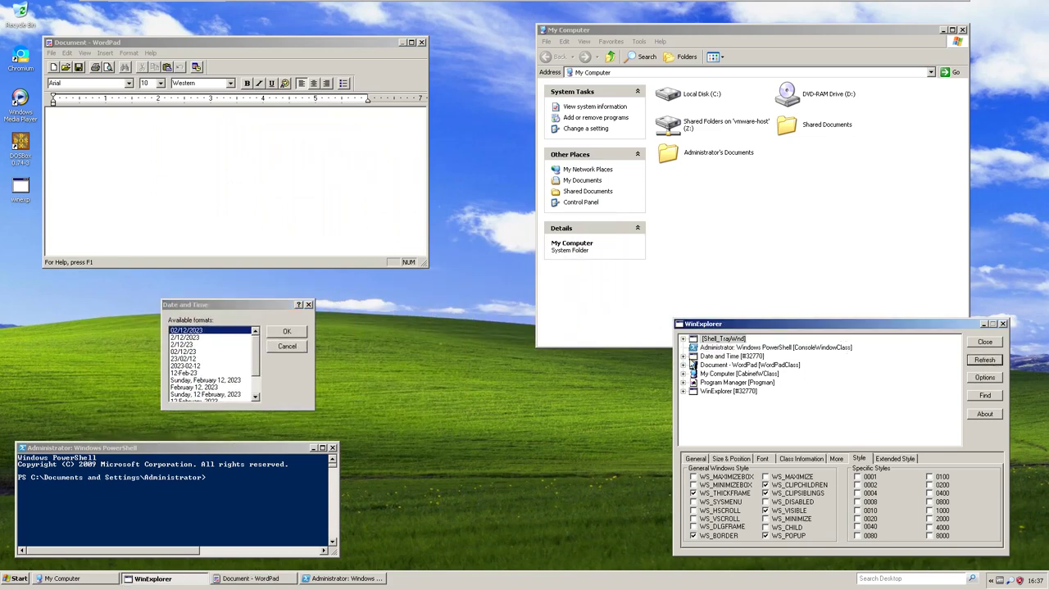
left_click(726, 356)
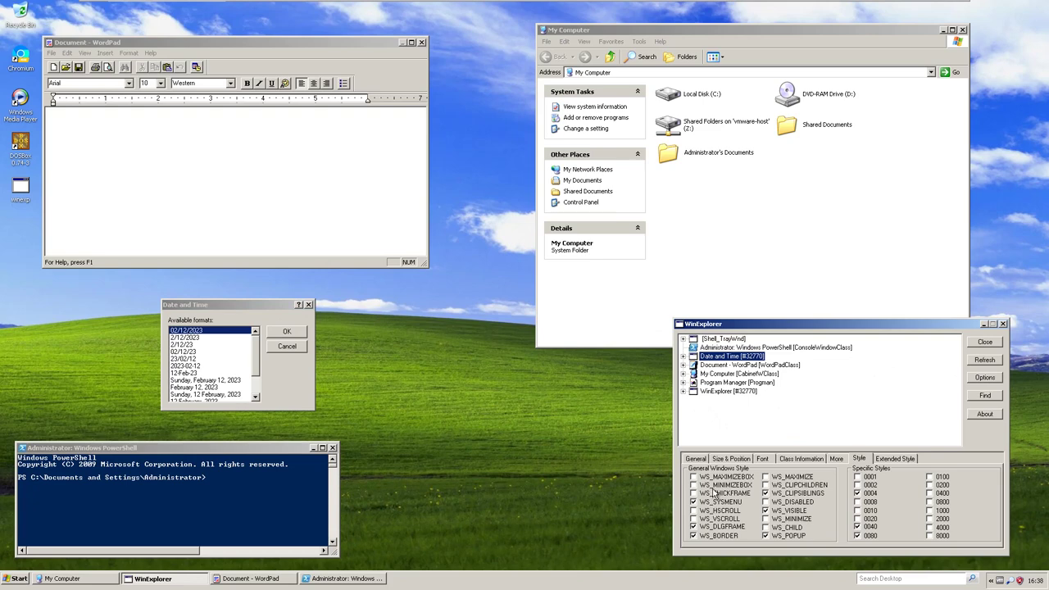
left_click(718, 485)
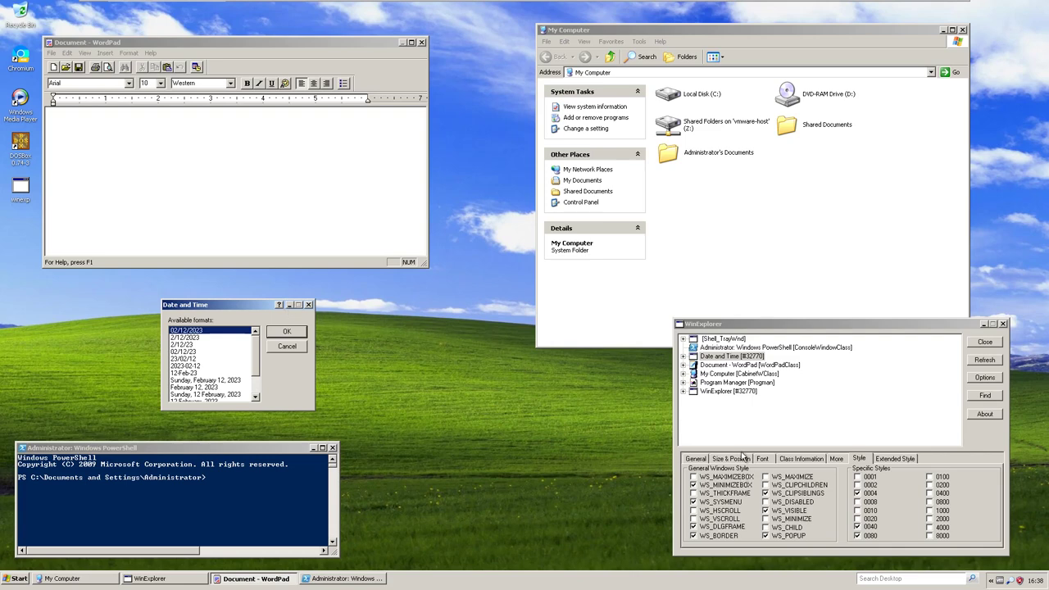
Apply the Windows XP style in the display settings and bring the Date and Time dialog back into focus
right_click(533, 433)
left_click(555, 498)
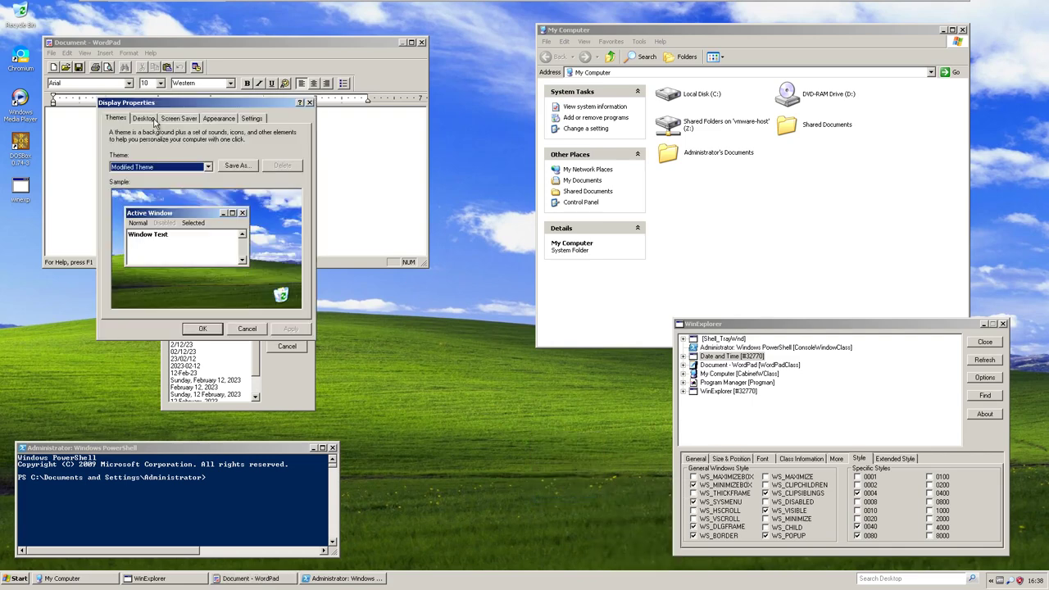
left_click(150, 119)
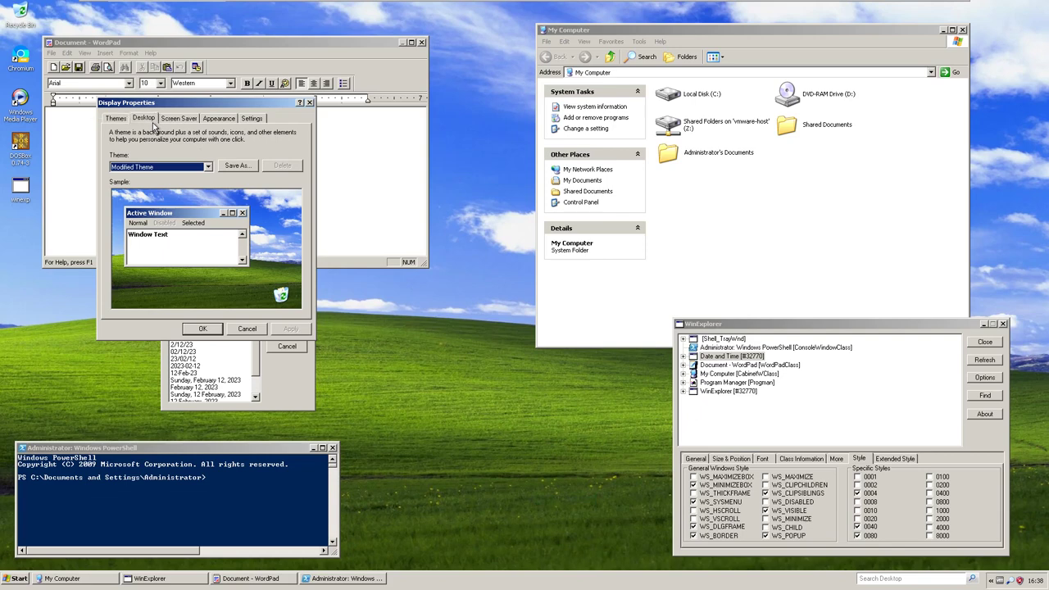
left_click(219, 119)
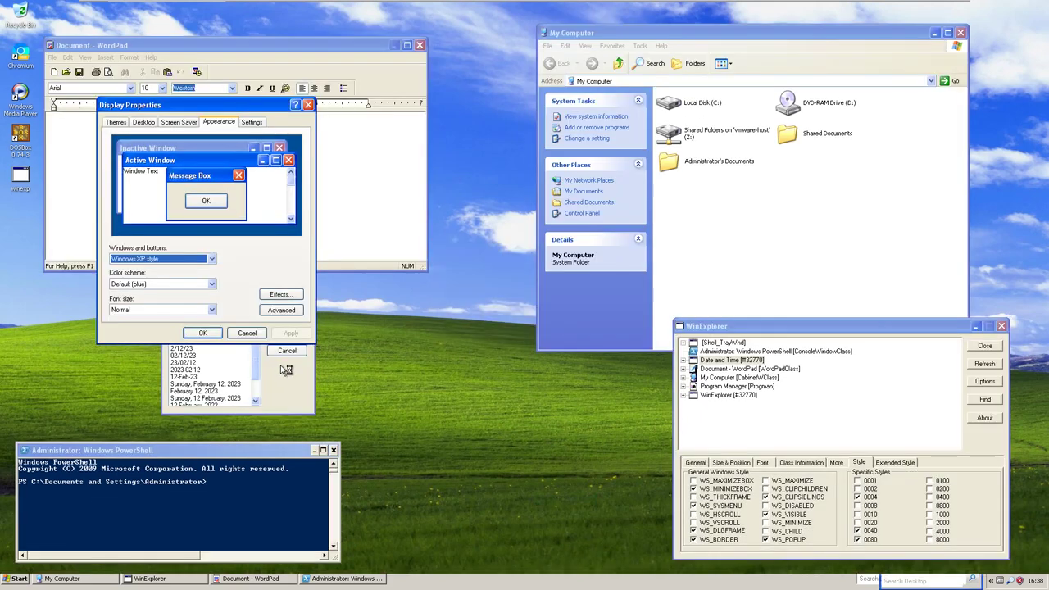
left_click(280, 364)
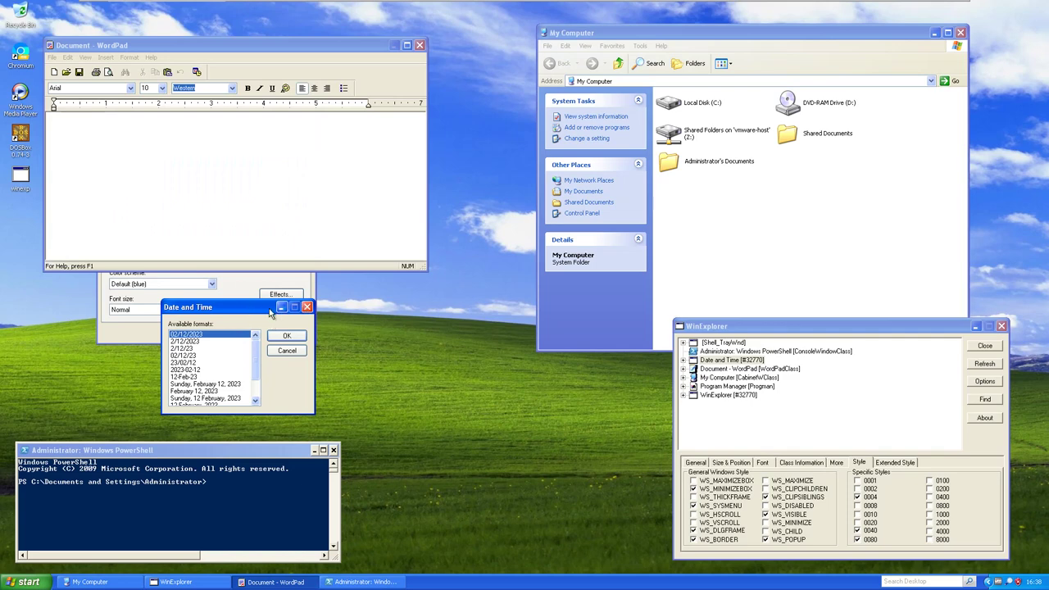
Move the Date and Time dialog clear of Display Properties and replace its WS_MINIMIZEBOX style with WS_MAXIMIZEBOX
left_click_drag(270, 313, 436, 324)
left_click(694, 489)
left_click(694, 480)
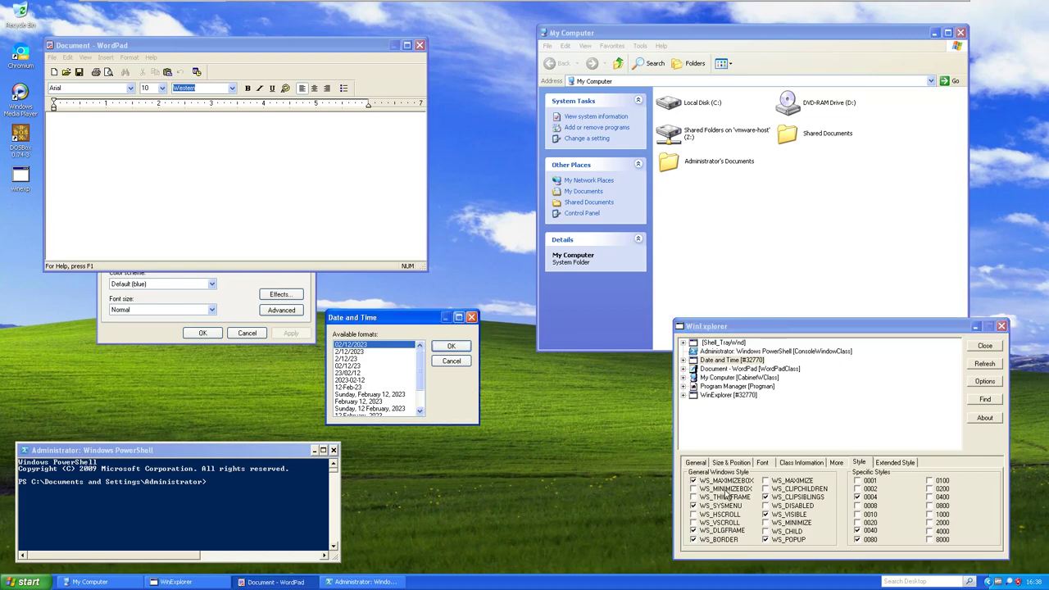
Maximize the Date and Time dialog and restore it to normal size
left_click(459, 317)
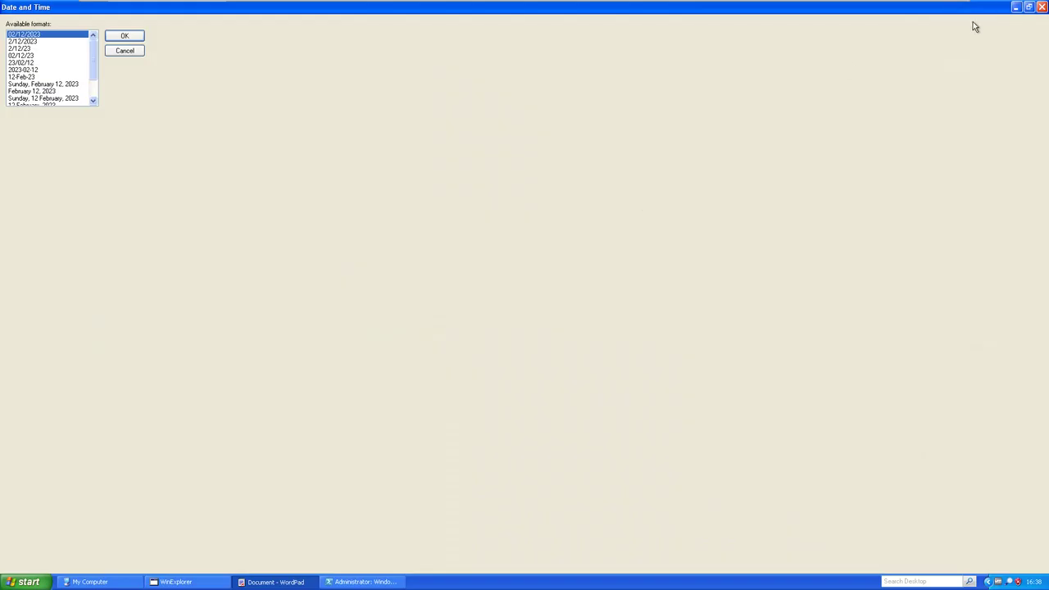
right_click(994, 12)
double_click(995, 10)
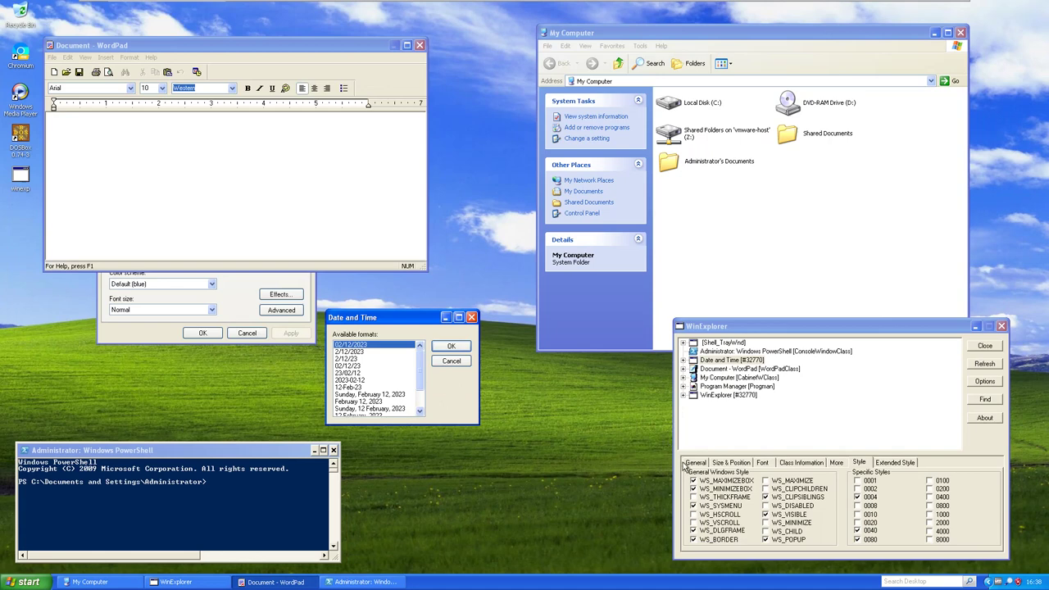
Remove the WS_MAXIMIZEBOX style from the Date and Time dialog, minimize the dialog, and restore it to normal size
left_click(695, 479)
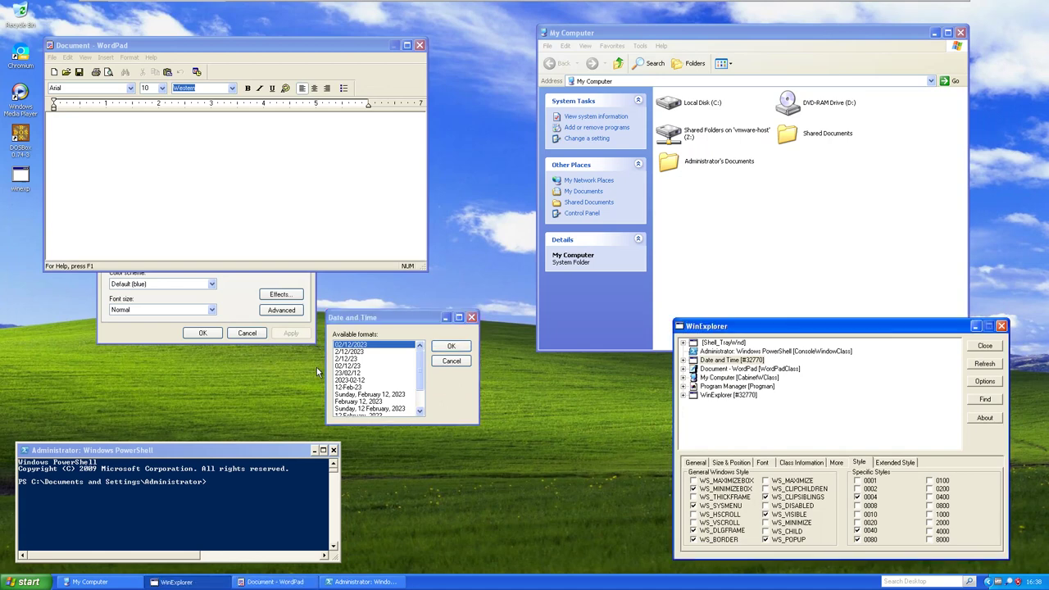
left_click(443, 386)
left_click(446, 318)
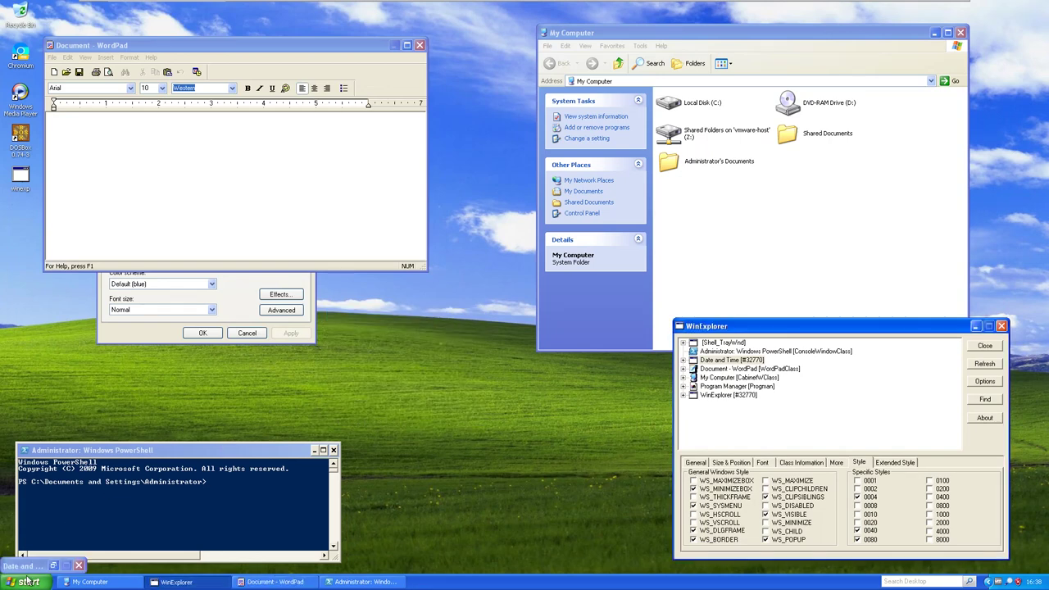
left_click(23, 558)
left_click(28, 568)
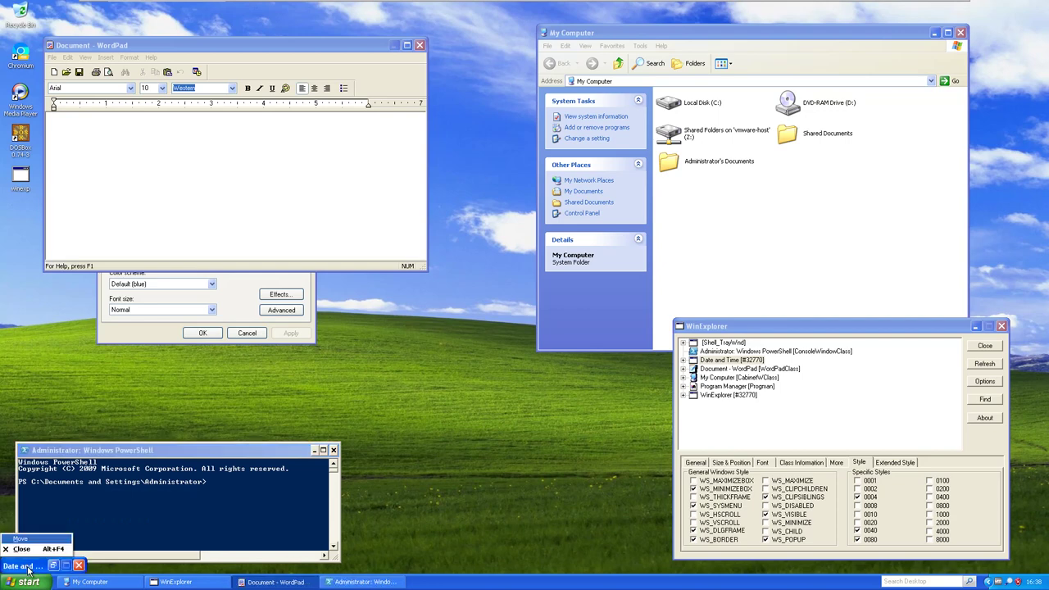
double_click(28, 567)
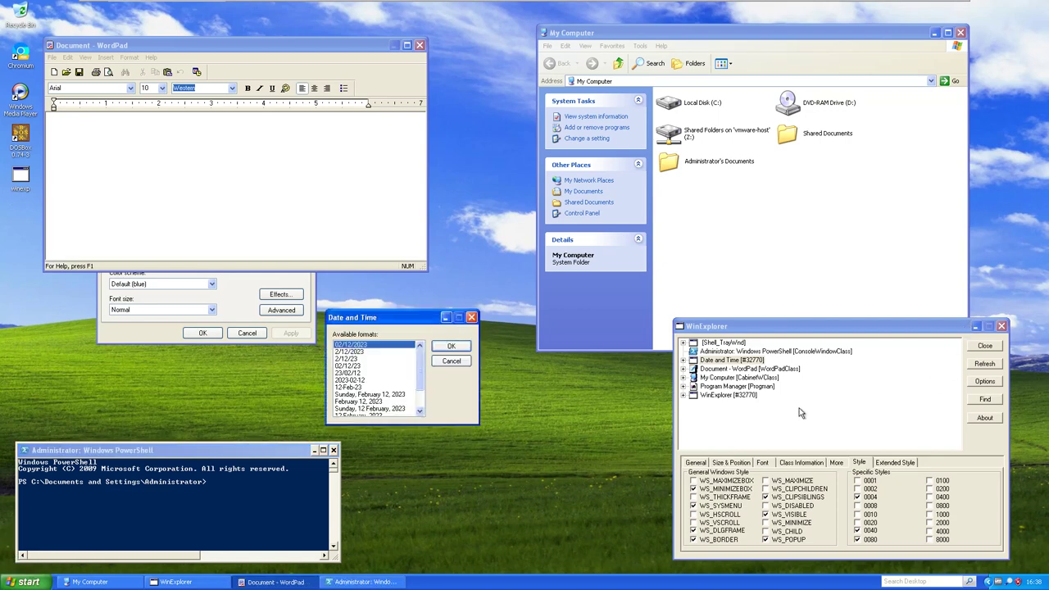
Add the WS_EX_APPWINDOW extended style to the Date and Time dialog
left_click(763, 370)
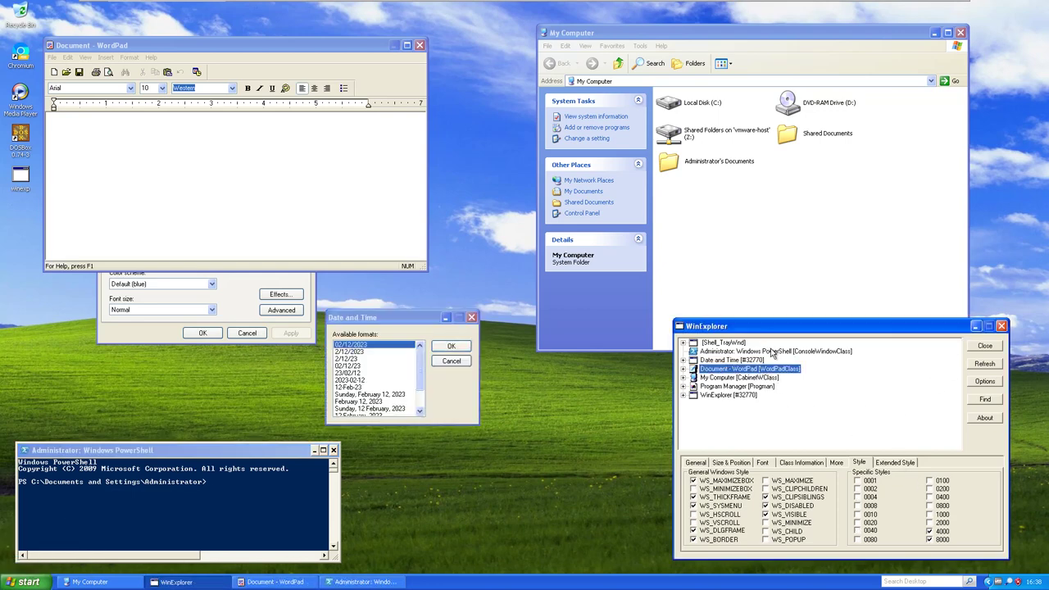
left_click(766, 351)
left_click(892, 463)
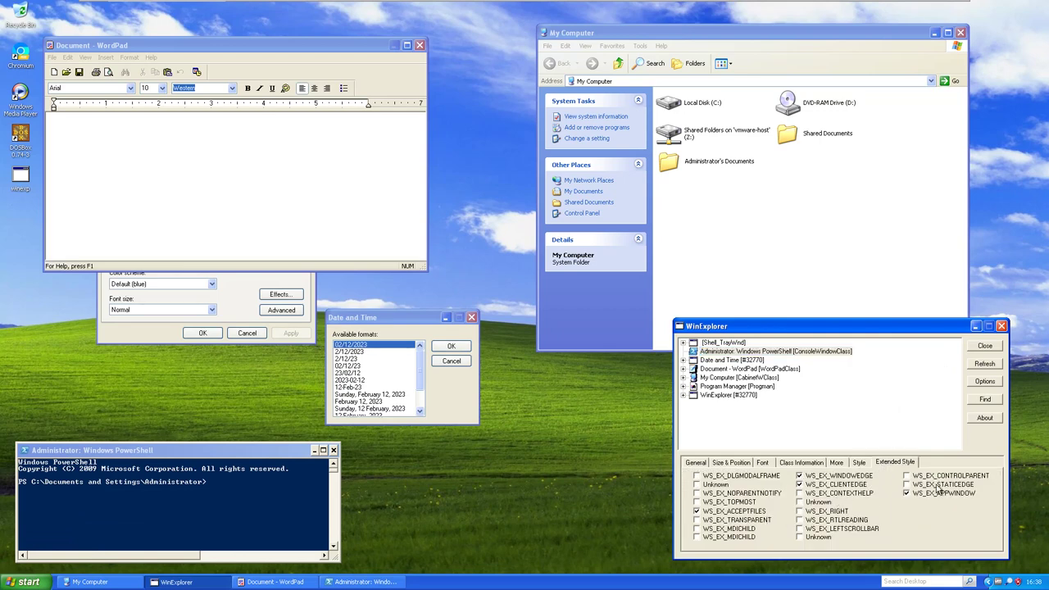
left_click(752, 369)
left_click(755, 361)
left_click(907, 493)
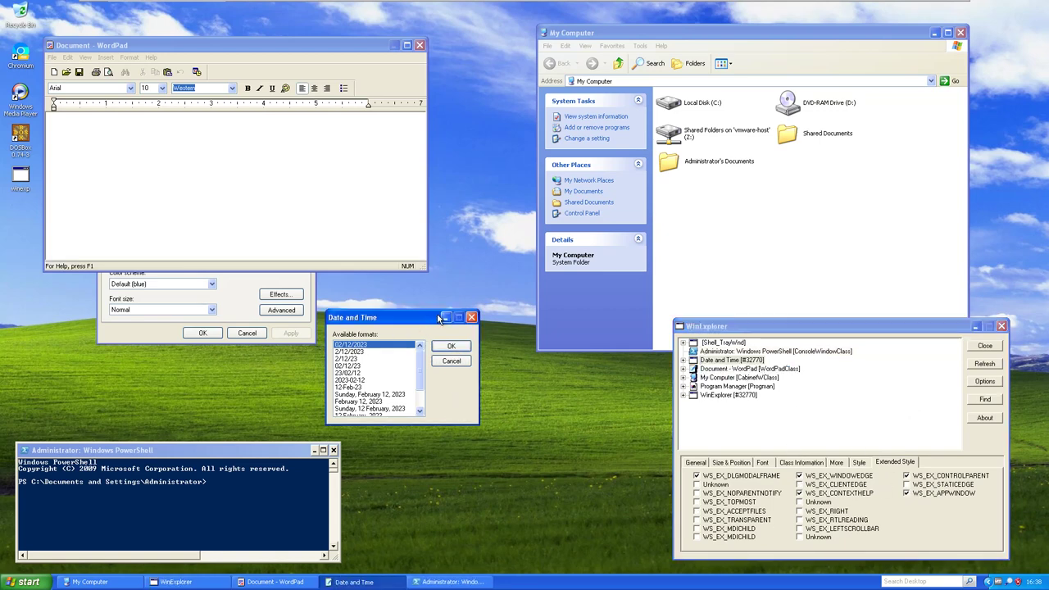
Minimize the Date and Time dialog and close it from its taskbar entry
left_click(445, 318)
right_click(367, 581)
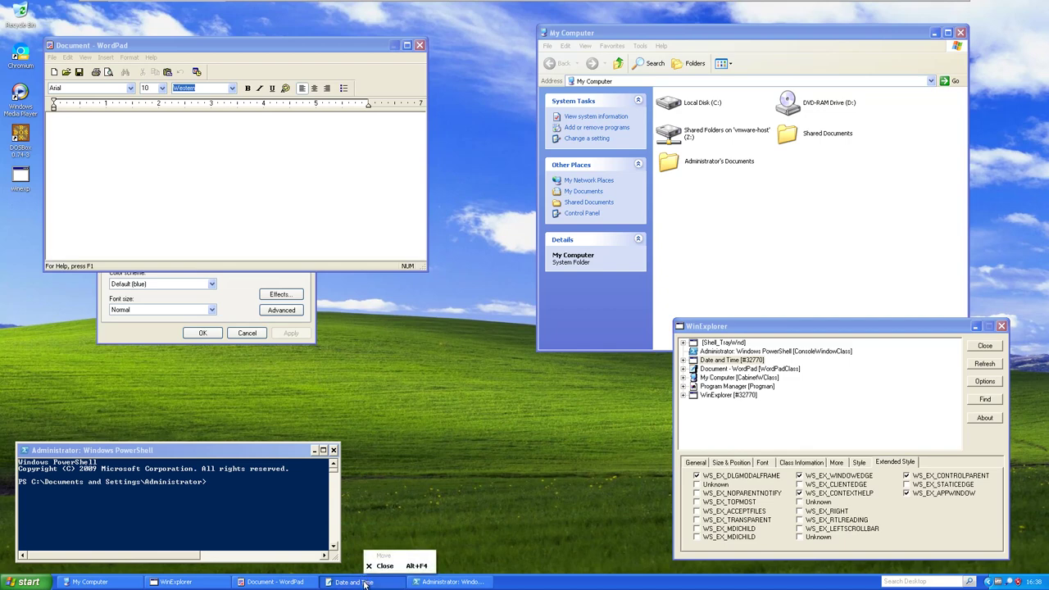
left_click(366, 581)
left_click(366, 582)
right_click(368, 581)
left_click(370, 576)
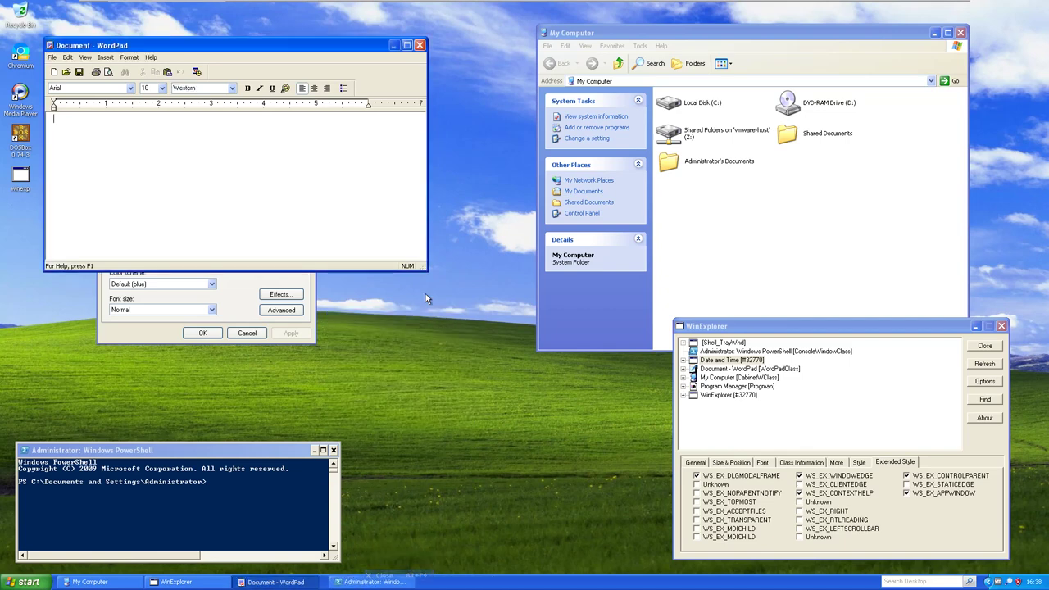
Refresh WinExplorer's window list and add the WS_MINIMIZEBOX style to Display Properties
left_click(447, 187)
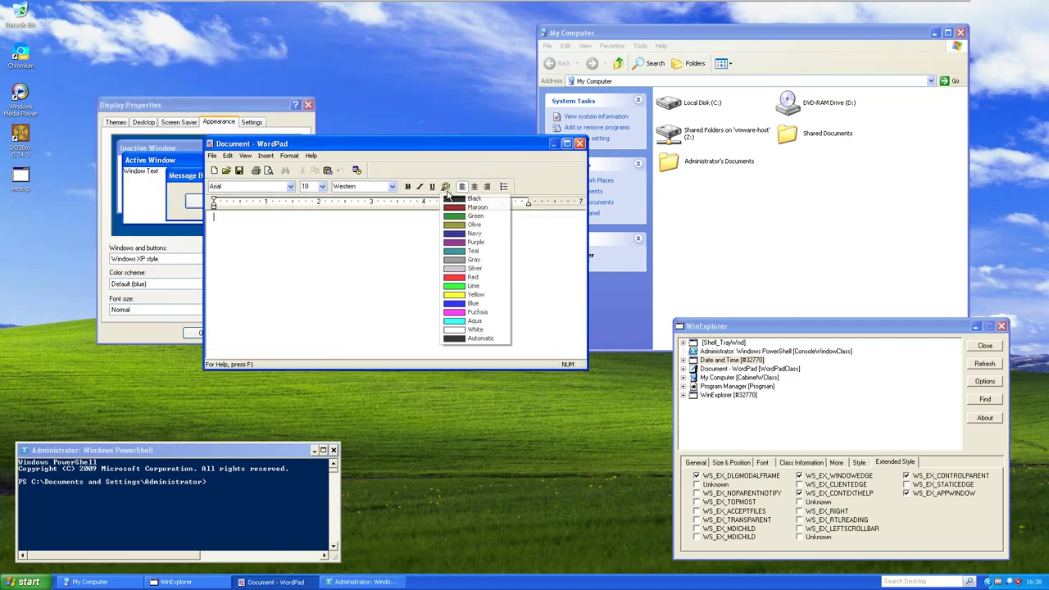
left_click(1000, 378)
left_click(987, 364)
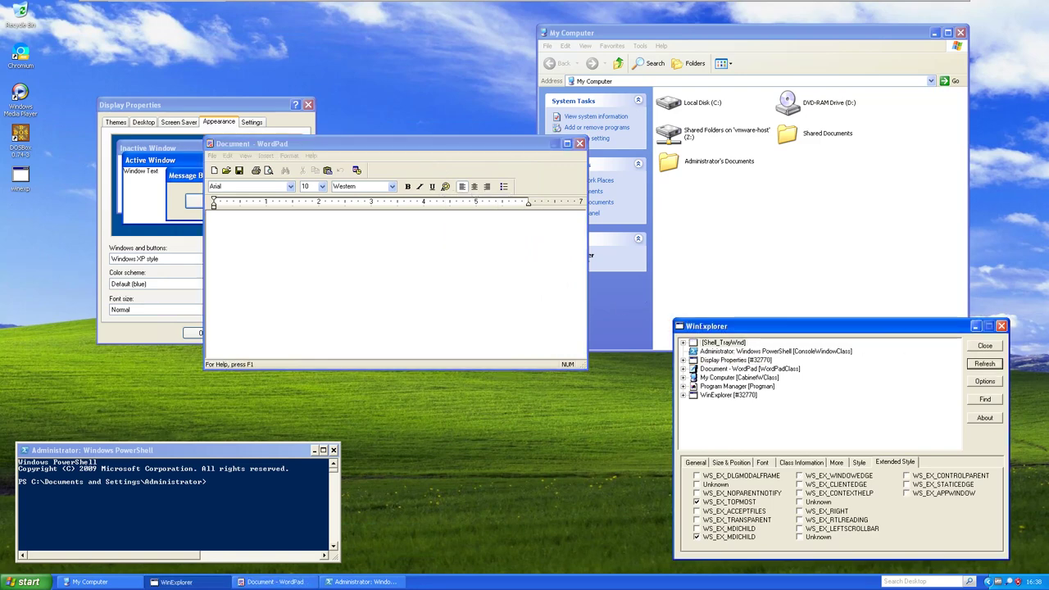
left_click(737, 360)
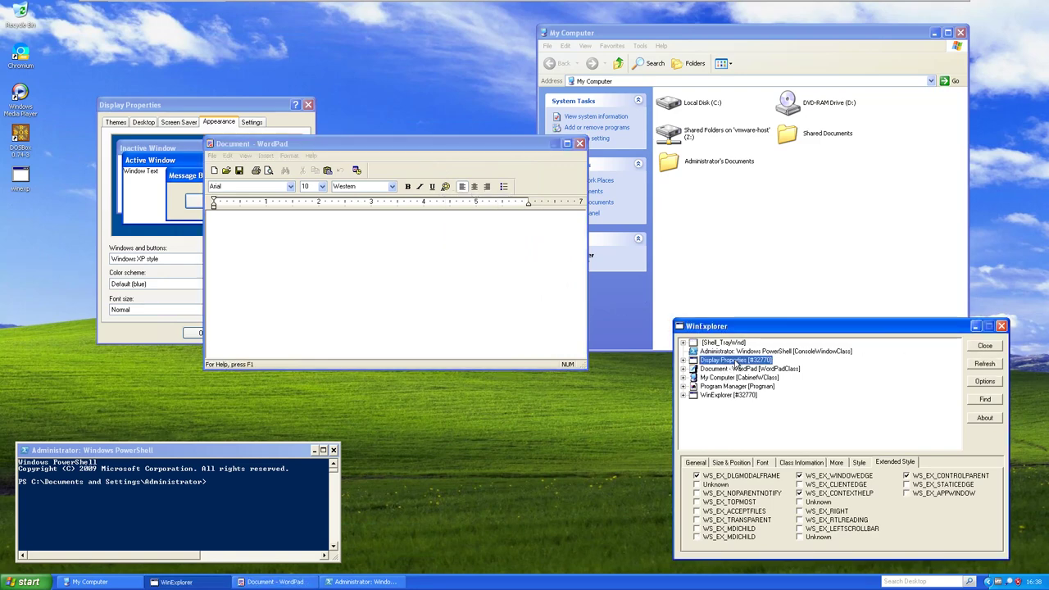
left_click(859, 462)
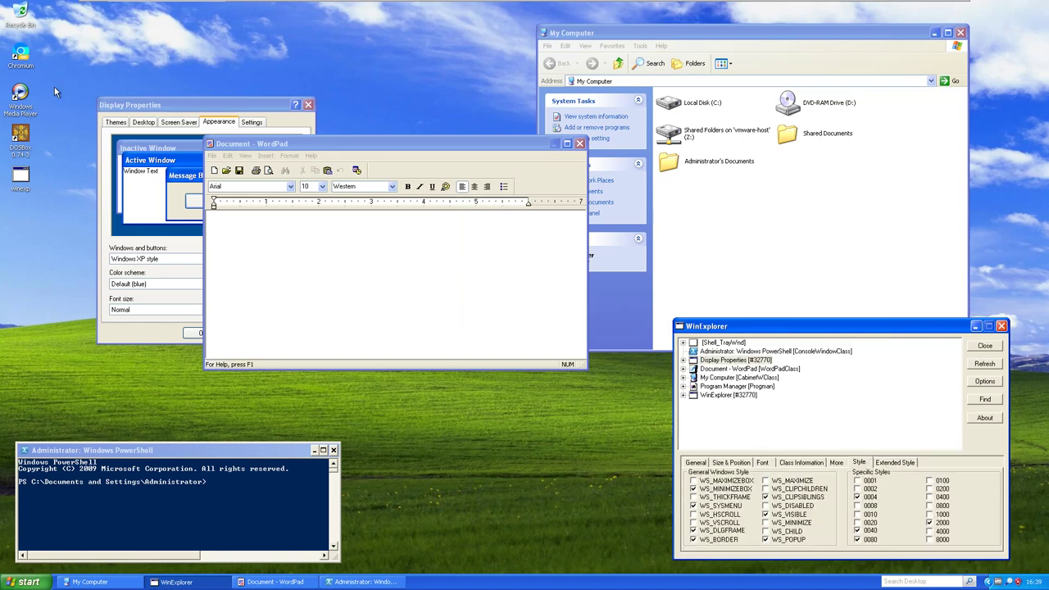
Move Display Properties over the WordPad window, minimize it, and restore it to normal size
left_click(130, 135)
left_click_drag(262, 110, 553, 126)
left_click(534, 136)
left_click(574, 122)
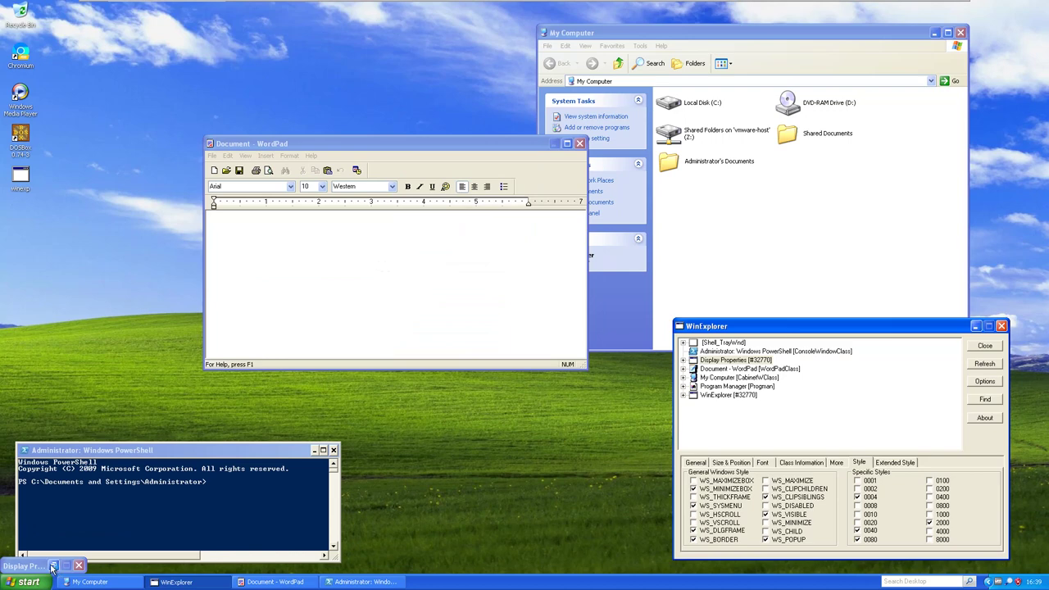
left_click(51, 564)
View the Settings page of Display Properties, preview the Windows Classic theme, and dismiss the dialog without applying it
left_click(545, 138)
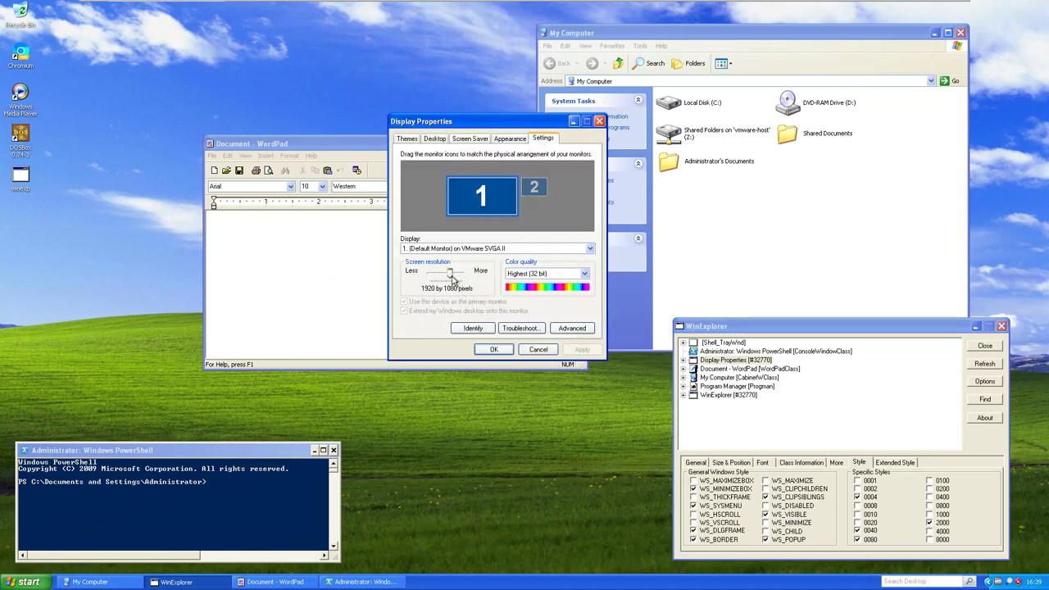
left_click(408, 138)
left_click(447, 187)
left_click(455, 218)
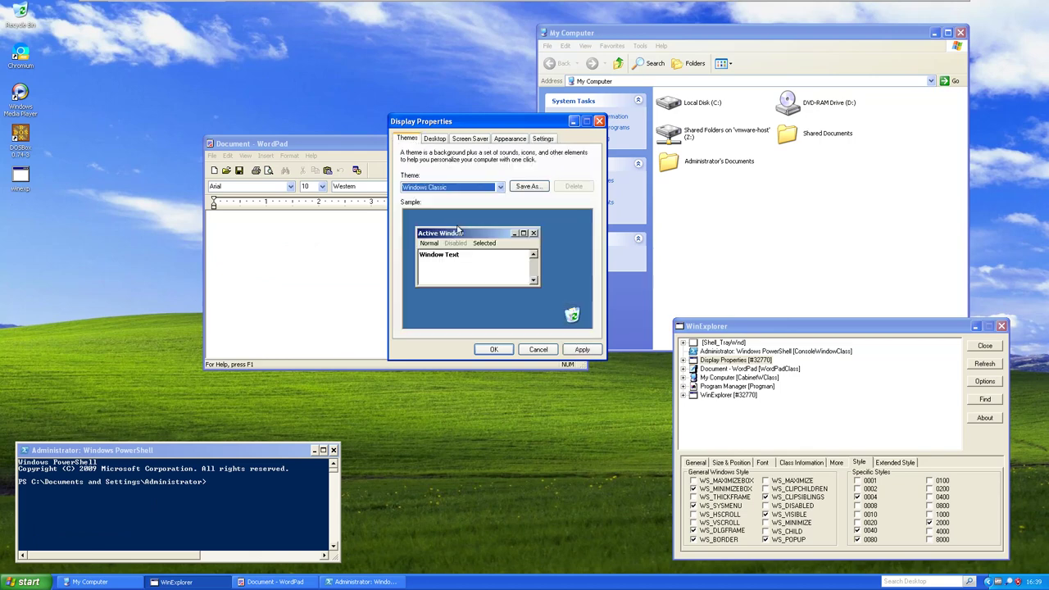
left_click(539, 350)
Move the PowerShell window up over WordPad's lower edge, then maximize it and restore it to normal size
left_click_drag(193, 451, 275, 363)
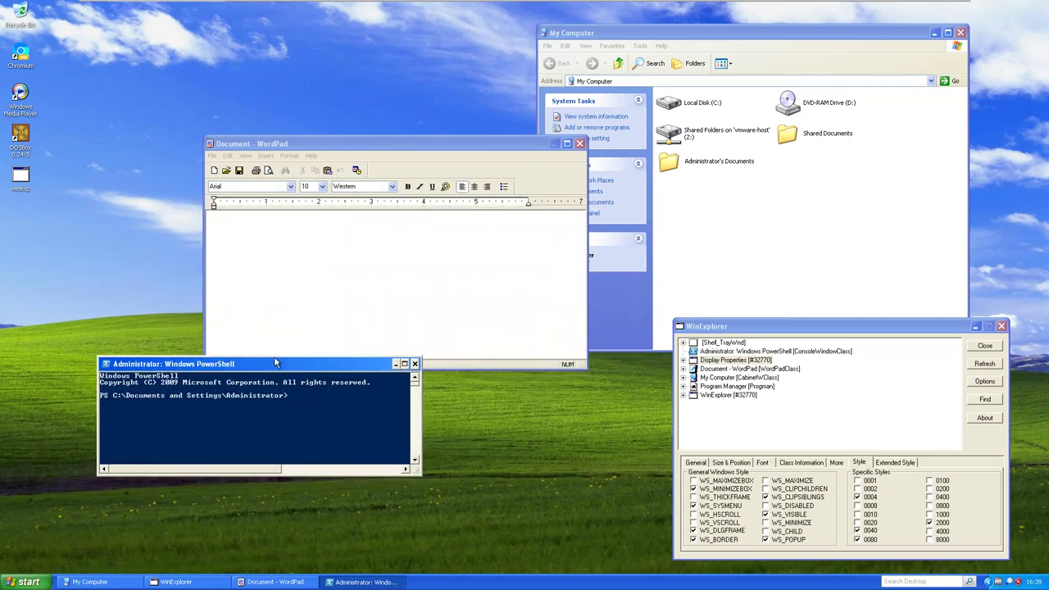
double_click(275, 363)
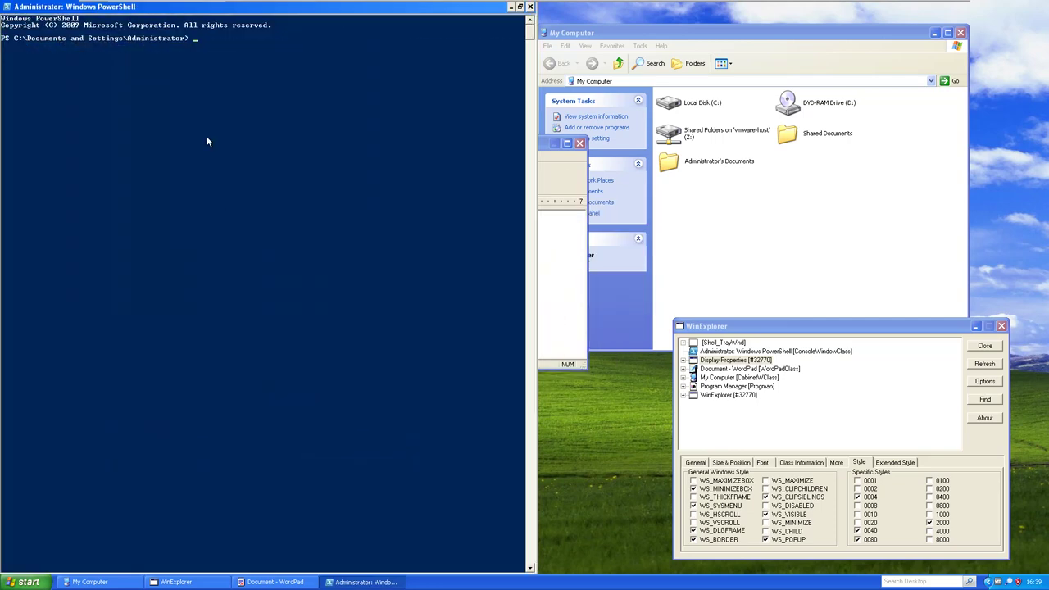
double_click(237, 12)
Open Computer Management through the Manage command of My Computer
left_click(28, 582)
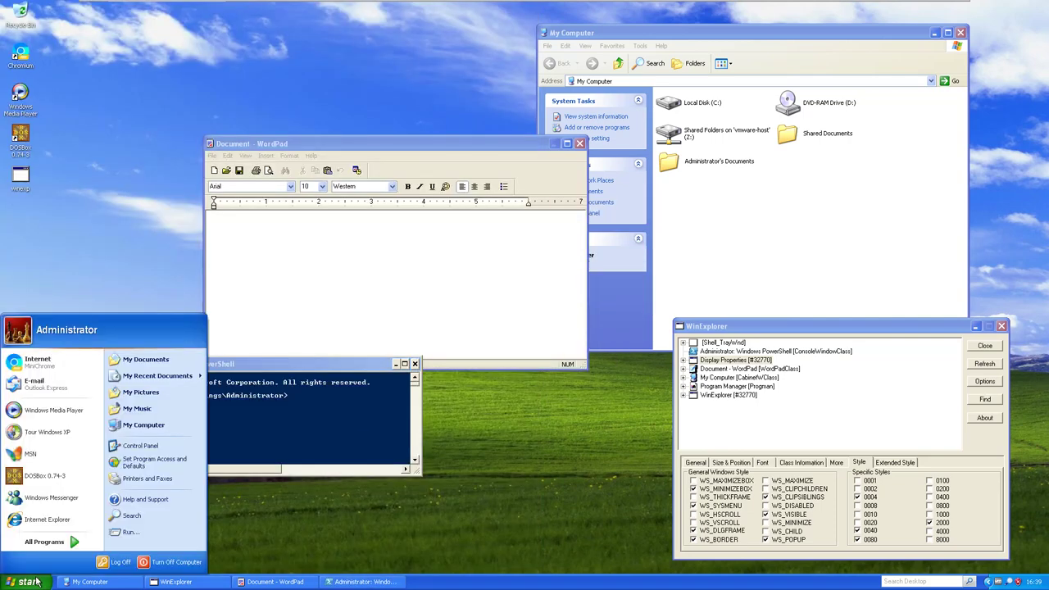
right_click(158, 427)
left_click(176, 458)
Refresh WinExplorer's window list and turn WS_MAXIMIZEBOX and WS_MINIMIZEBOX off and back on for the Computer Management main window
left_click(964, 379)
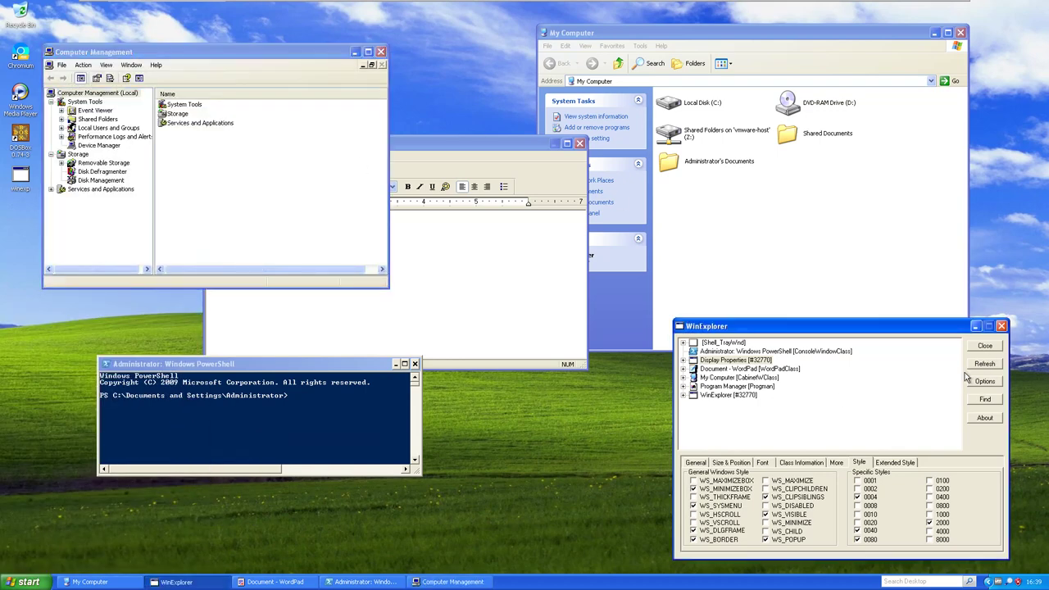
left_click(981, 365)
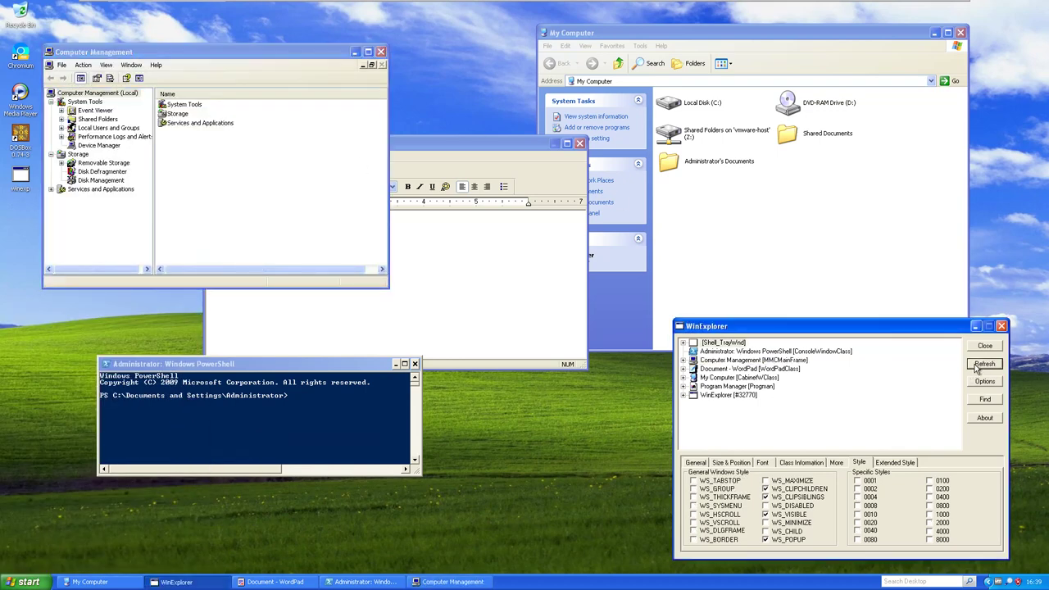
left_click(697, 361)
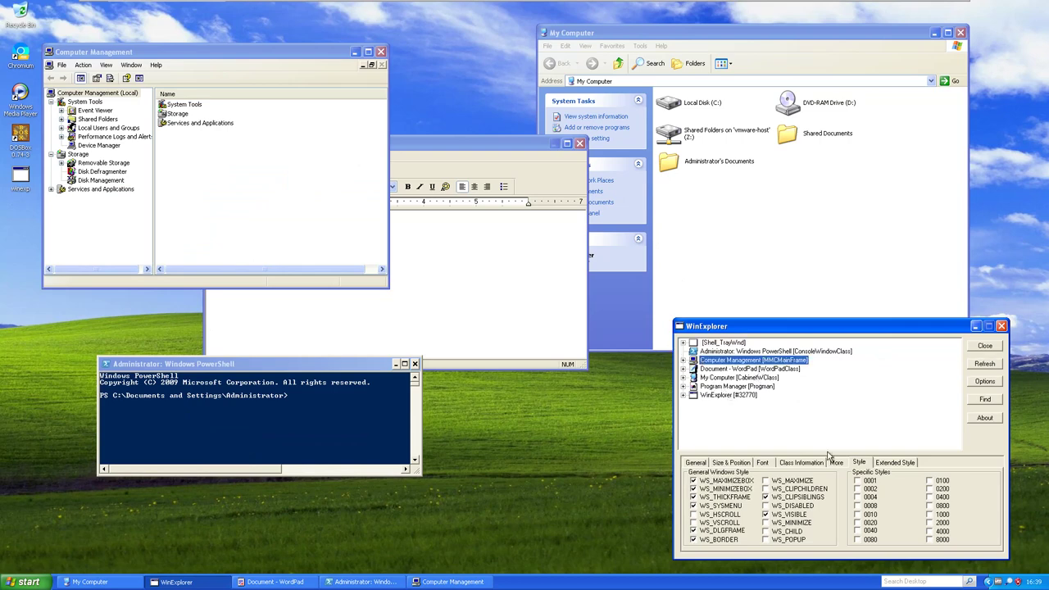
left_click(715, 483)
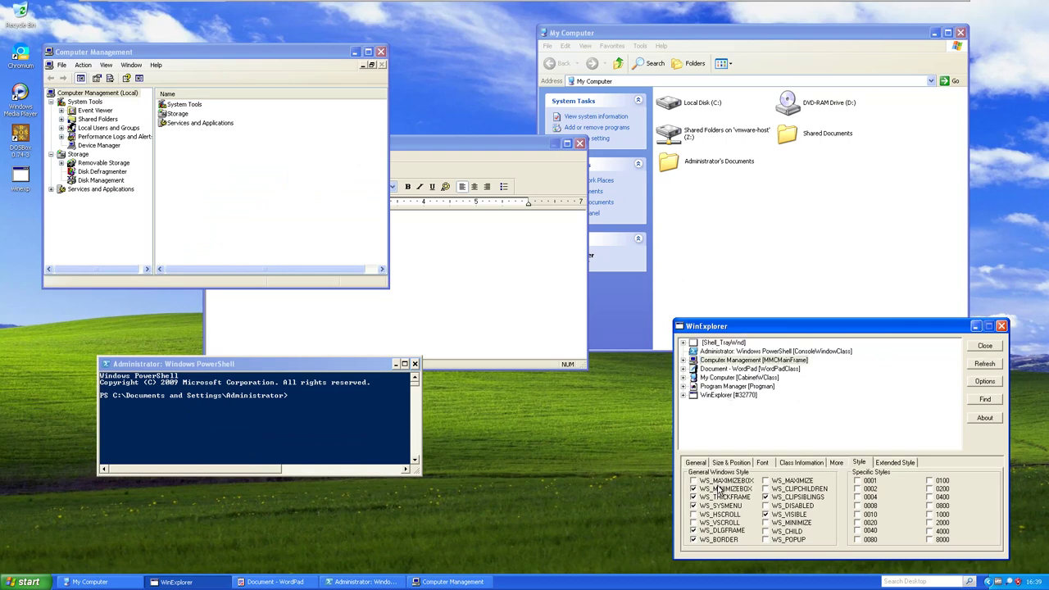
left_click(352, 116)
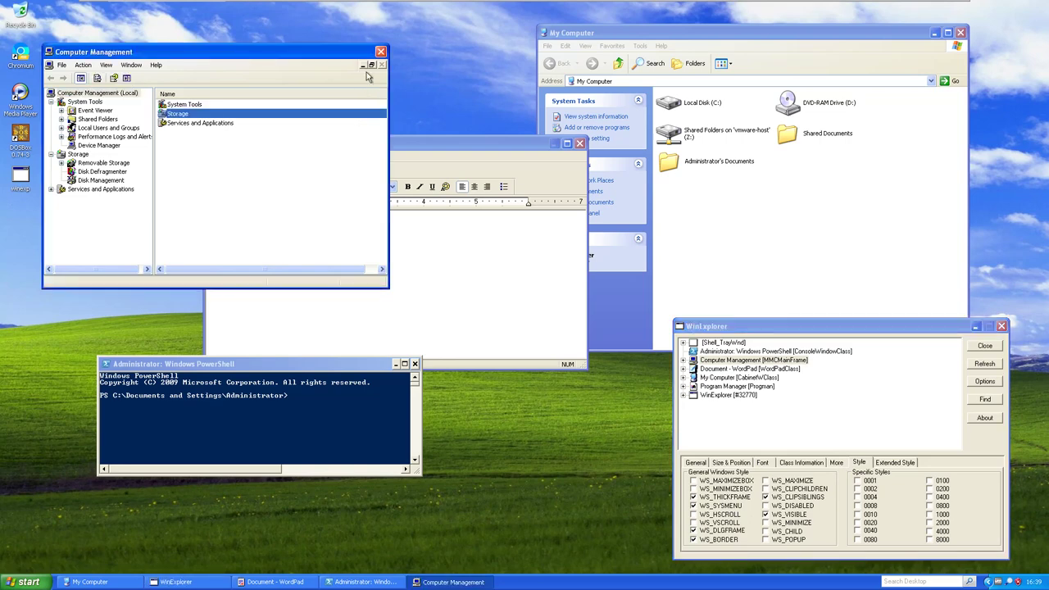
left_click(736, 490)
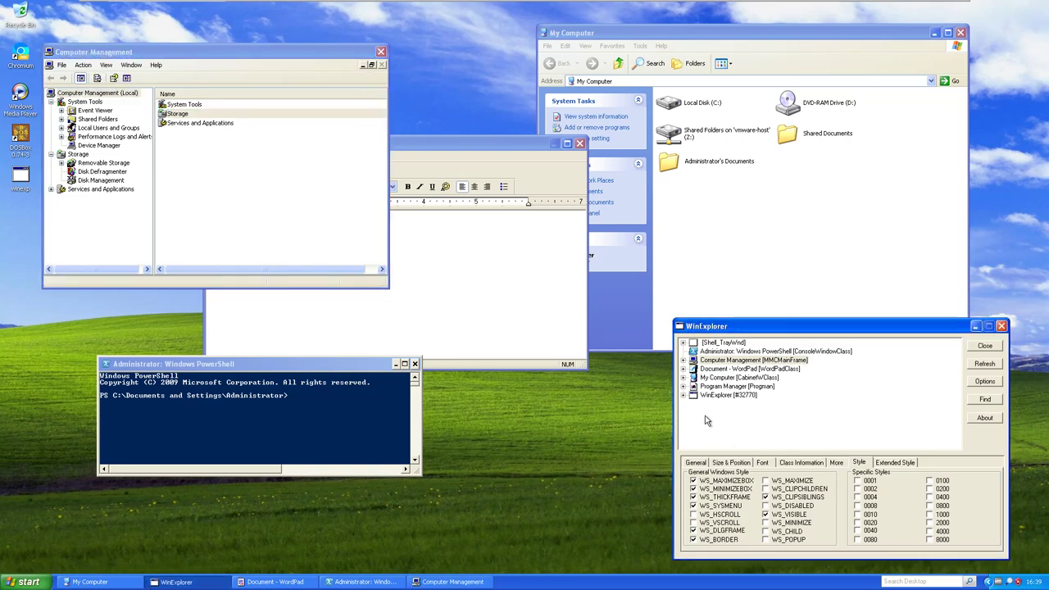
Remove WS_MAXIMIZEBOX and WS_MINIMIZEBOX from the Computer Management (Local) child window under MDIClient
left_click(685, 369)
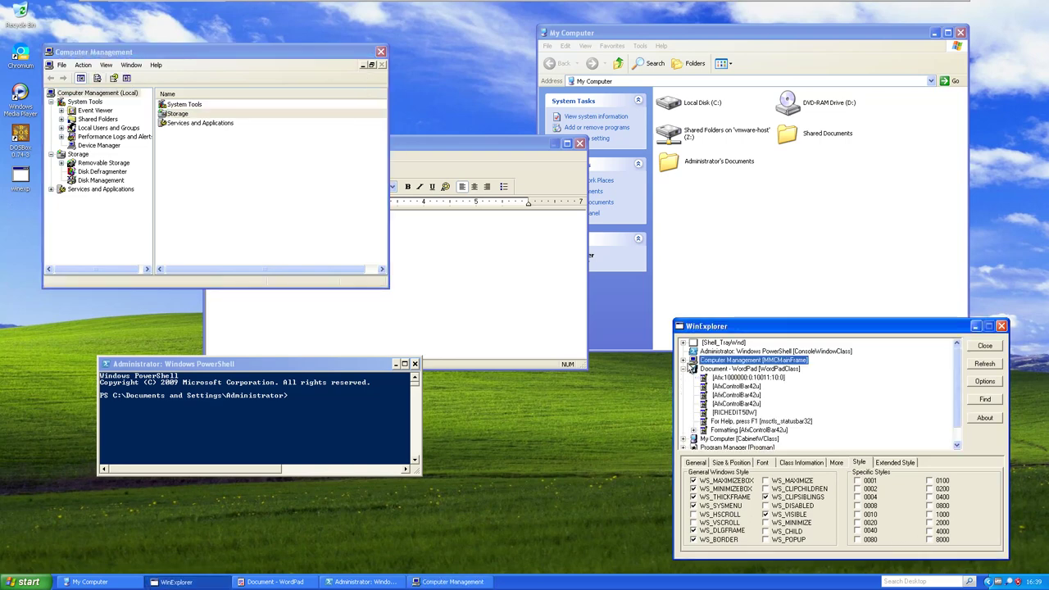
left_click(685, 360)
left_click(694, 369)
left_click(728, 379)
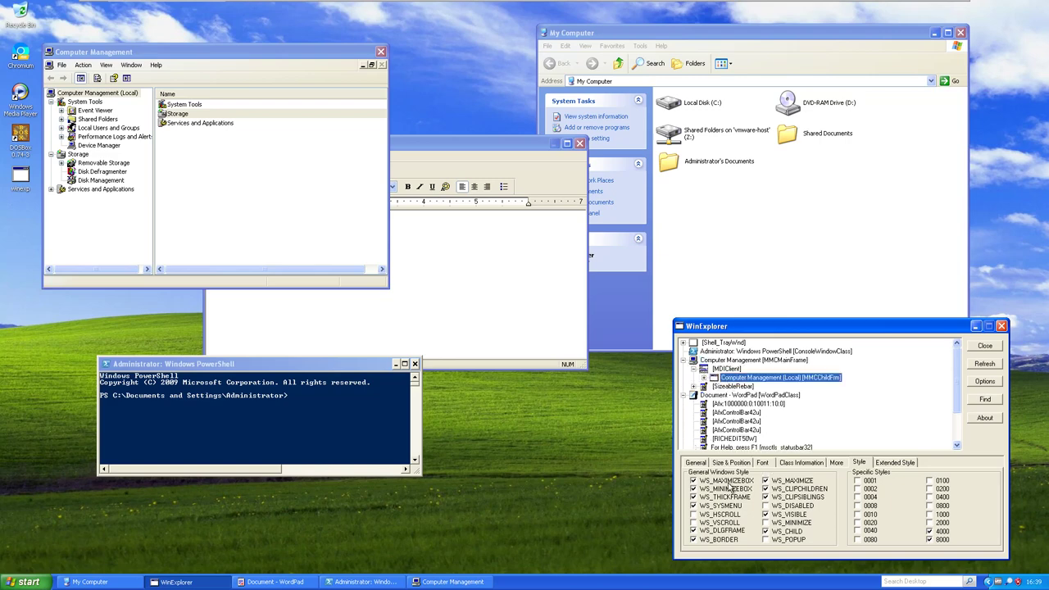
left_click(309, 70)
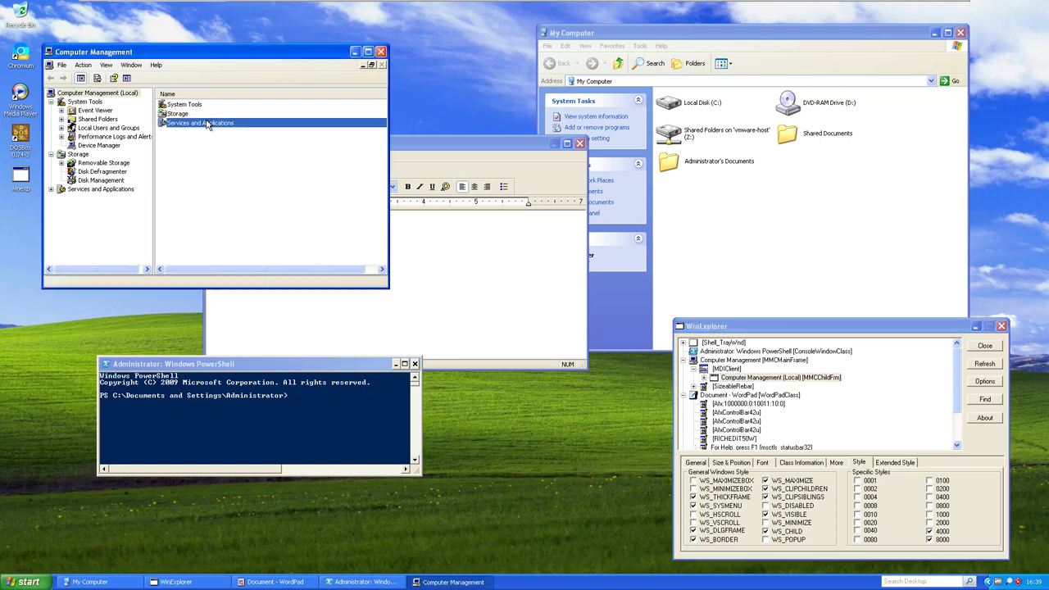
Restore down the child window inside Computer Management and set its window state to Maximized in WinExplorer
left_click(371, 64)
left_click(741, 459)
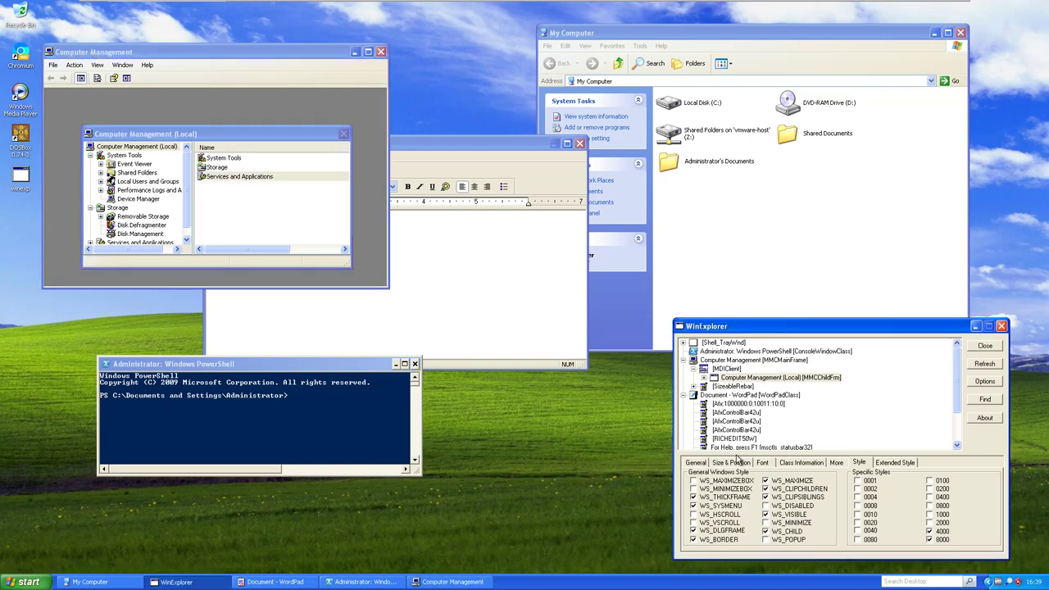
left_click(730, 463)
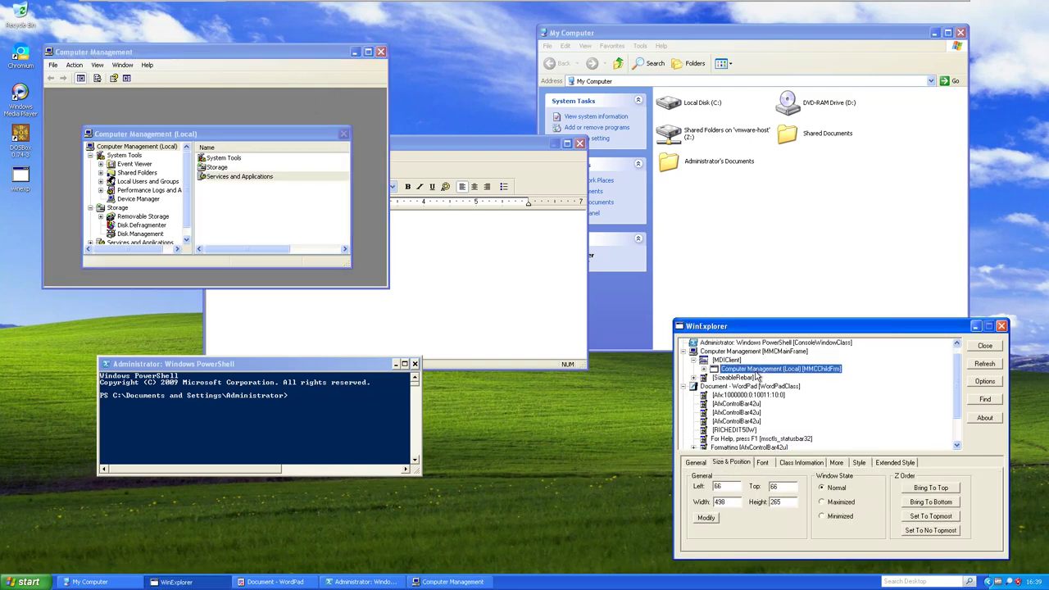
left_click(840, 503)
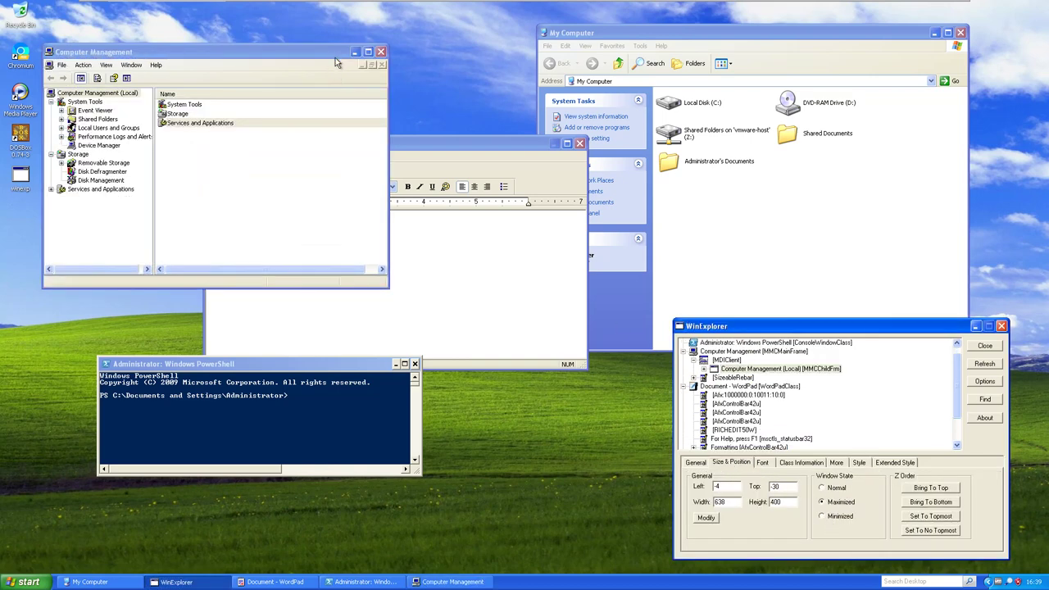
Check the maximized child window's system menu and move Computer Management clear of WinExplorer
left_click_drag(333, 53, 755, 256)
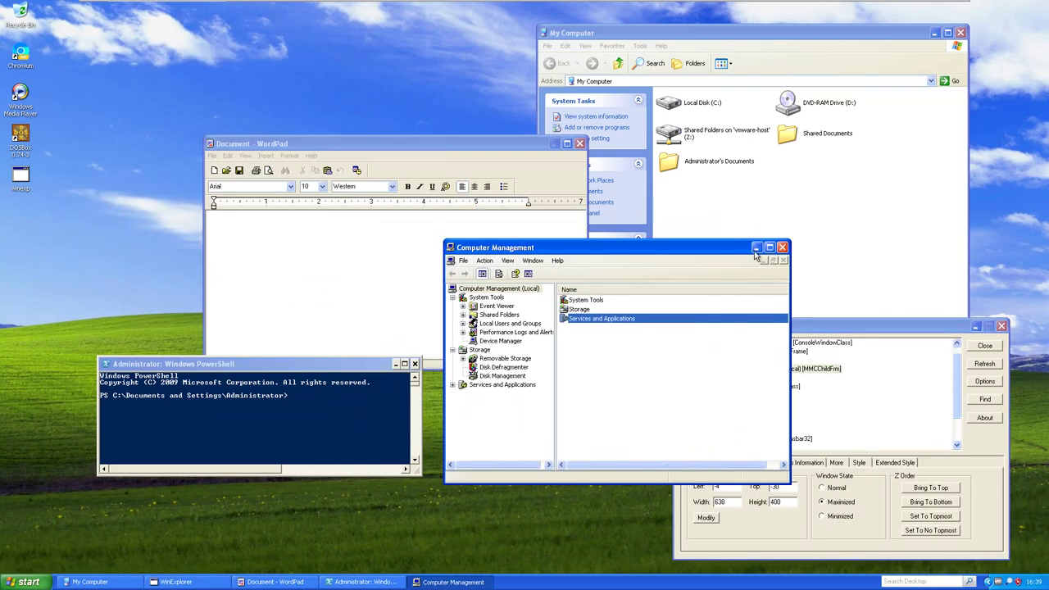
left_click(450, 261)
left_click_drag(522, 253, 322, 247)
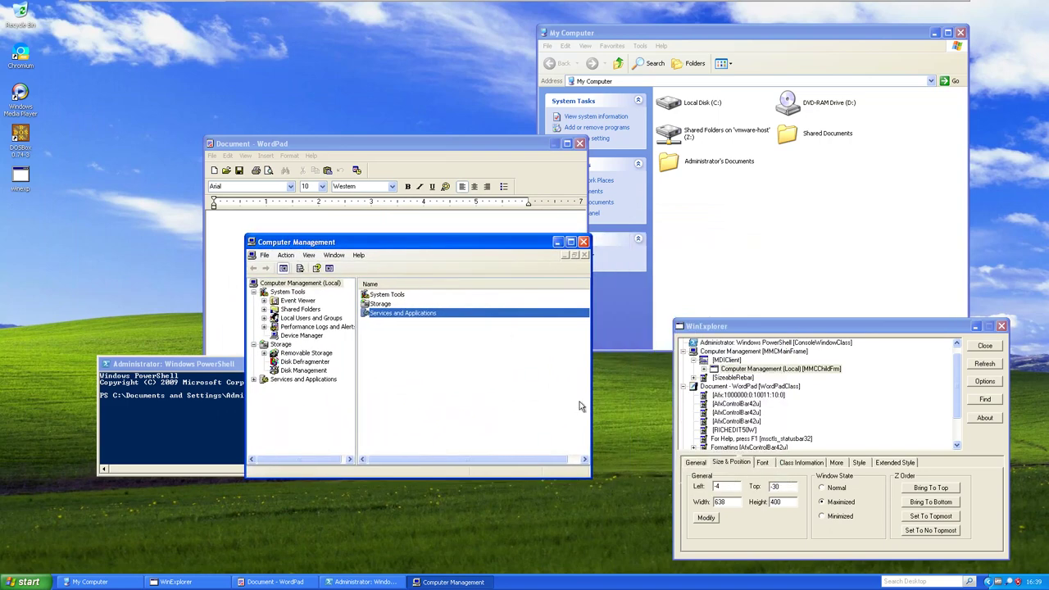
Set the Computer Management (Local) child window to the Normal state and remove its WS_SYSMENU style
left_click(860, 463)
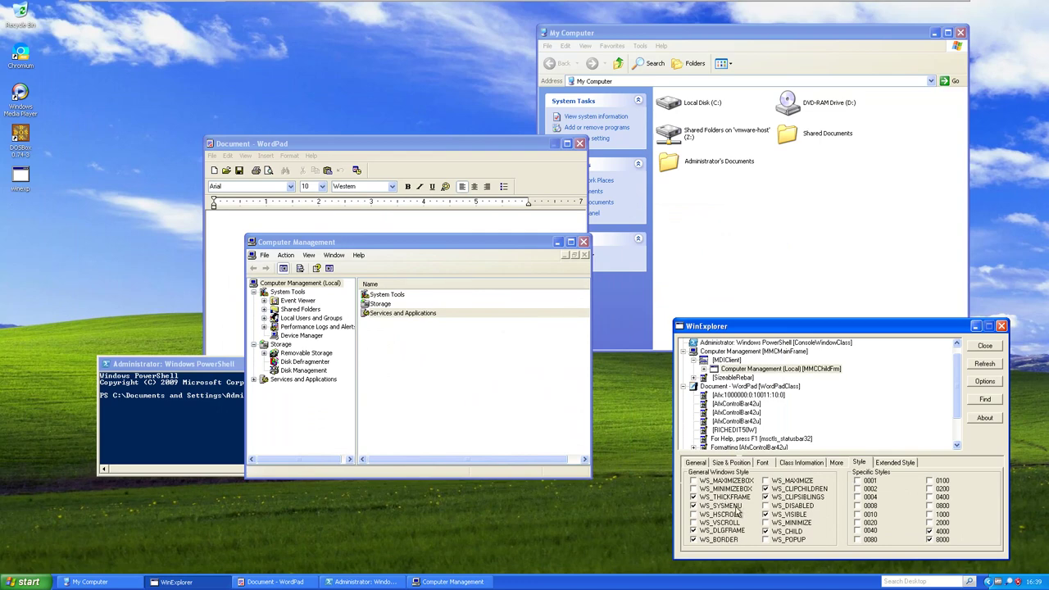
left_click(738, 464)
left_click(847, 476)
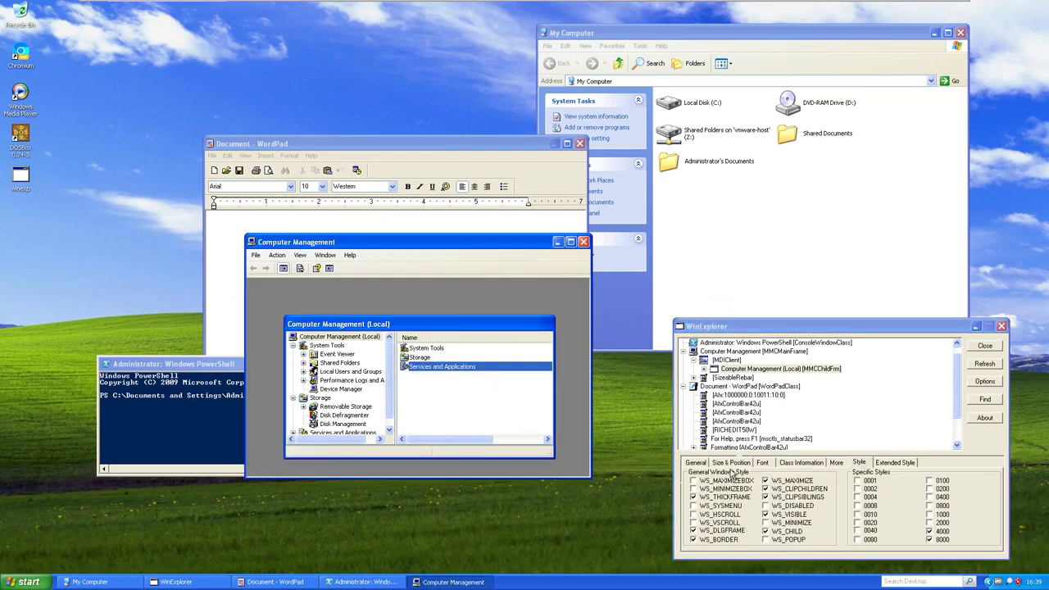
Set the child window's state to Maximized and open its system menu in Computer Management
left_click(733, 463)
left_click(822, 502)
left_click(254, 256)
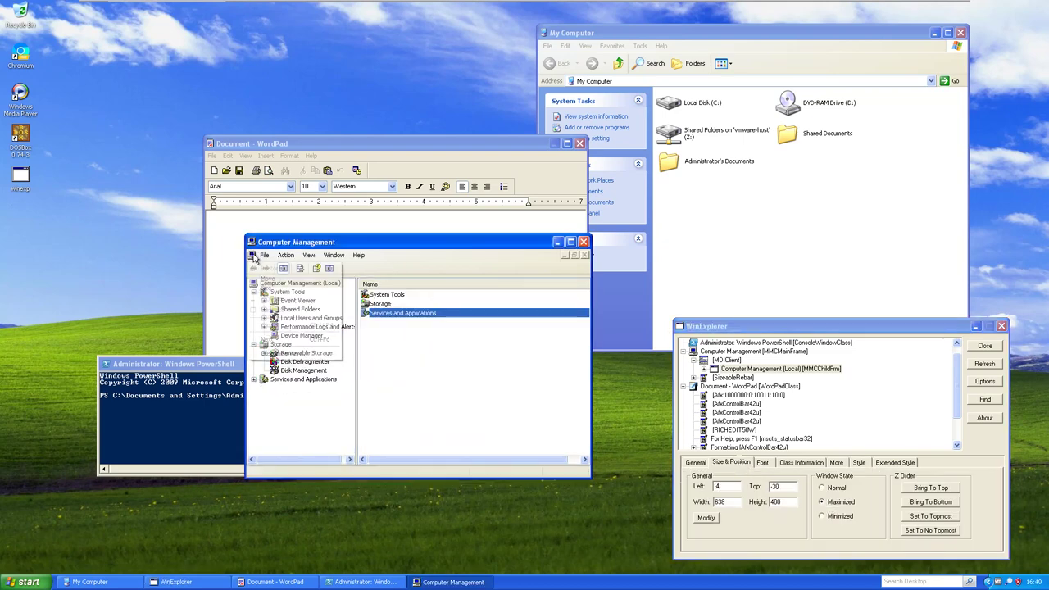
Review the child window's style flags and set its window state back to Normal
left_click(855, 474)
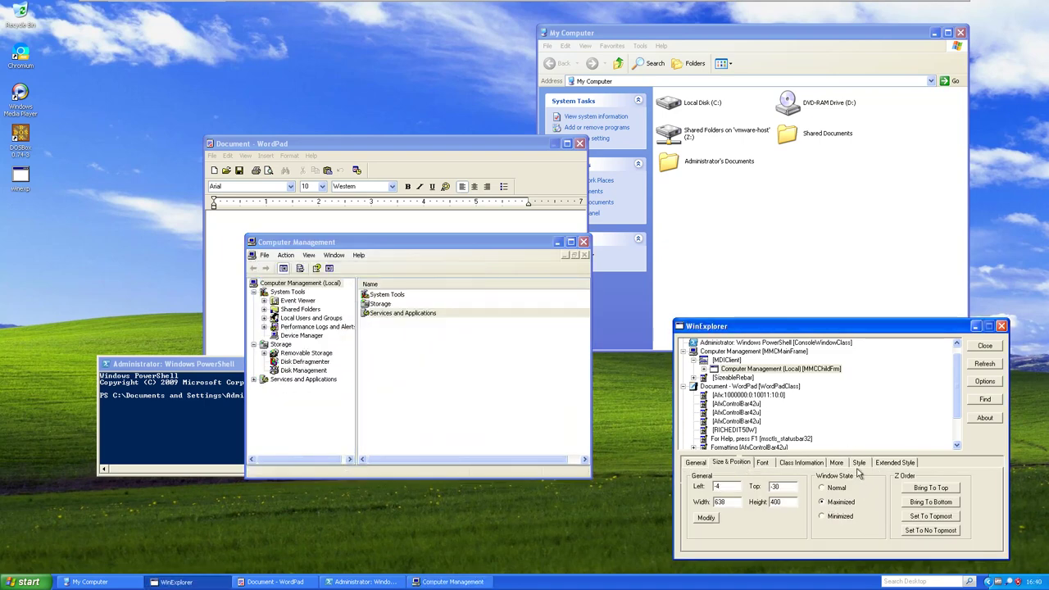
left_click(859, 464)
left_click(734, 464)
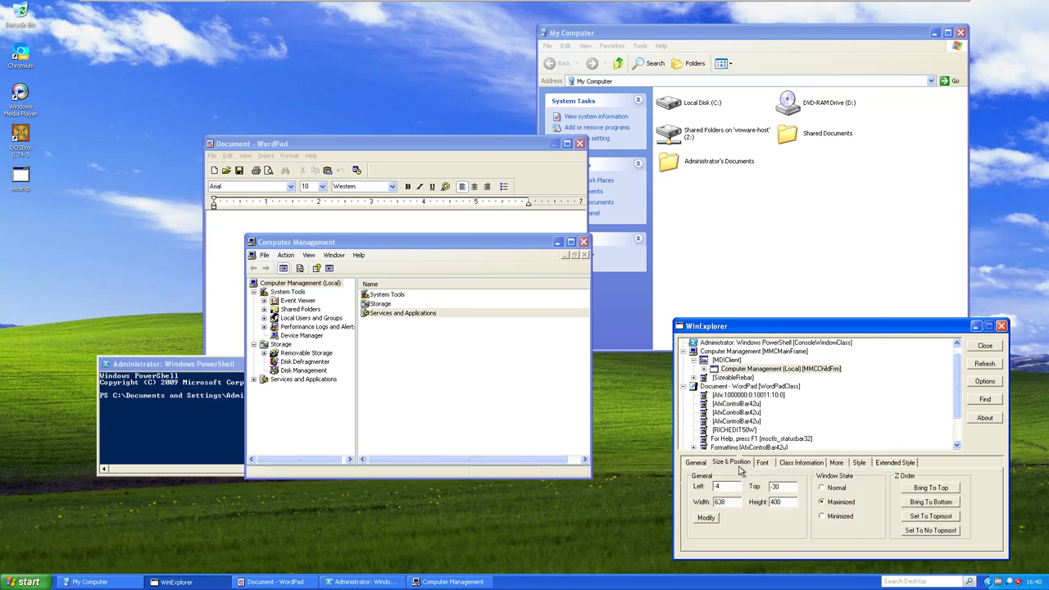
left_click(832, 490)
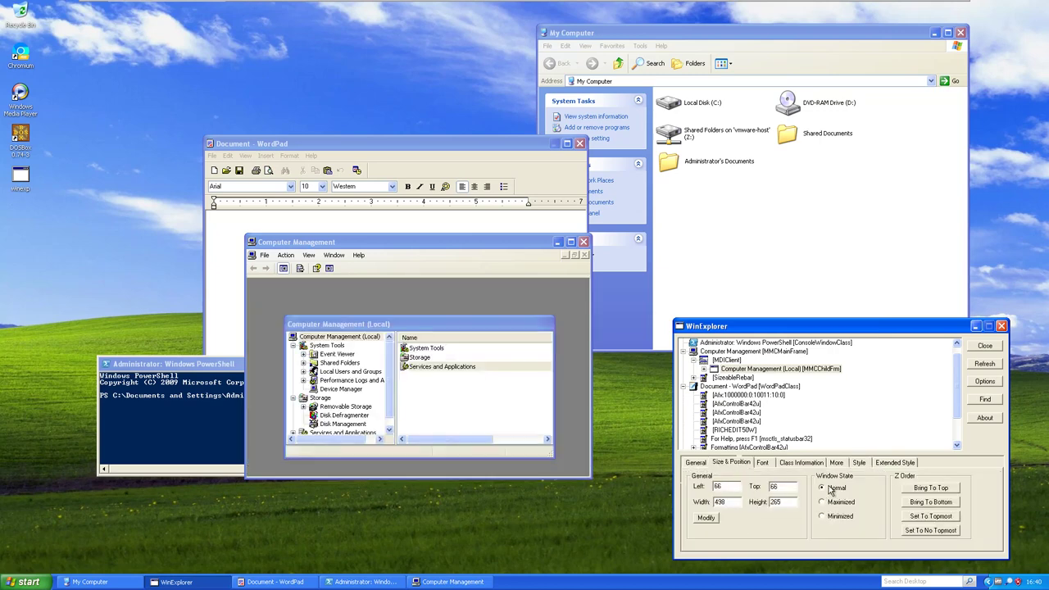
Move the Computer Management (Local) child window up and left inside its parent and display its style flags in WinExplorer
left_click(353, 311)
left_click_drag(345, 325, 323, 305)
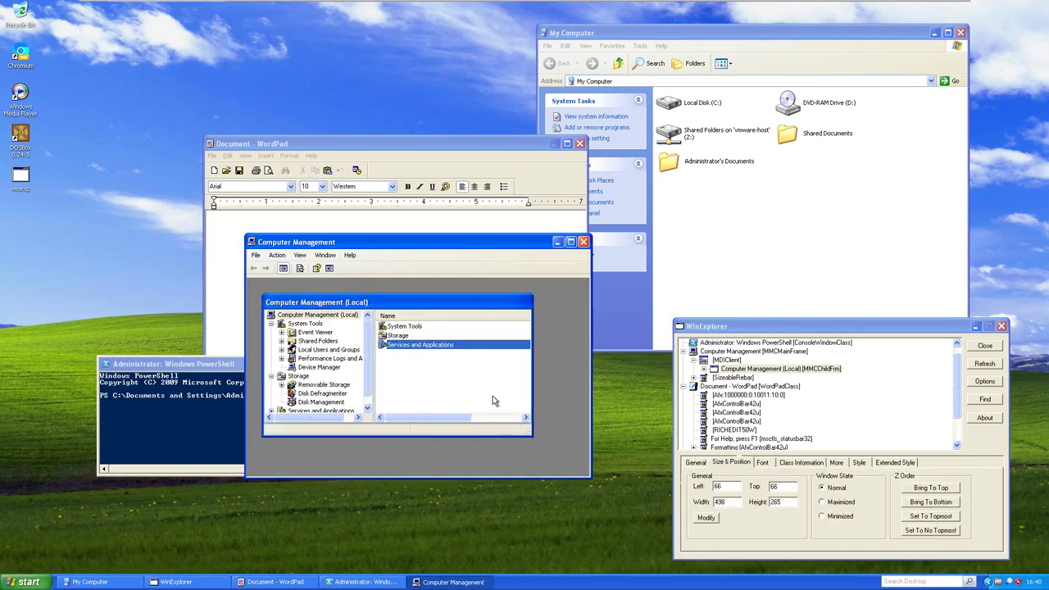
left_click(881, 468)
left_click(859, 464)
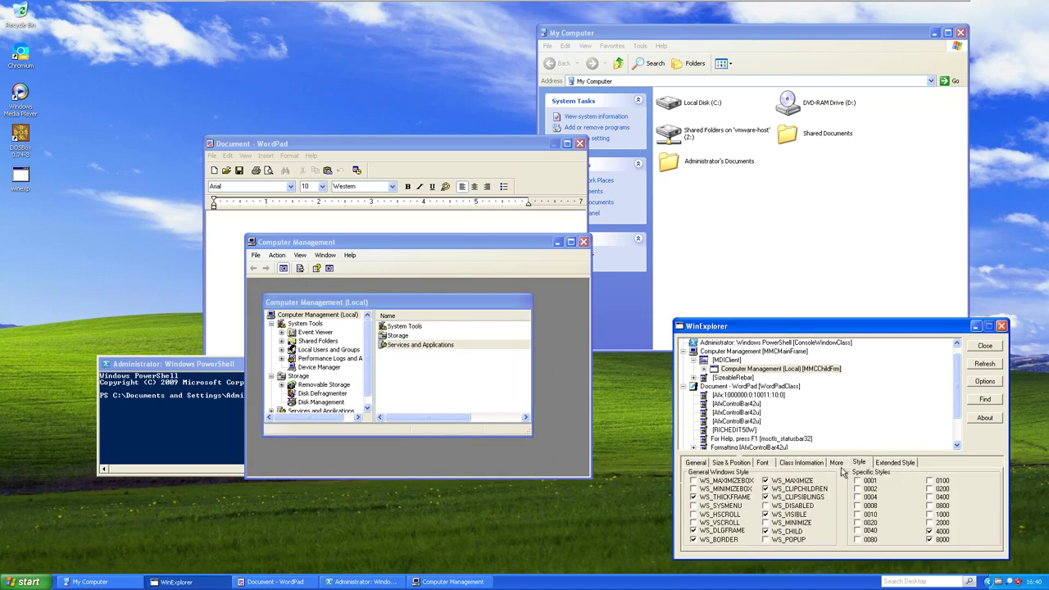
Set the child window's state to Maximized and check its system menu in Computer Management
left_click(730, 464)
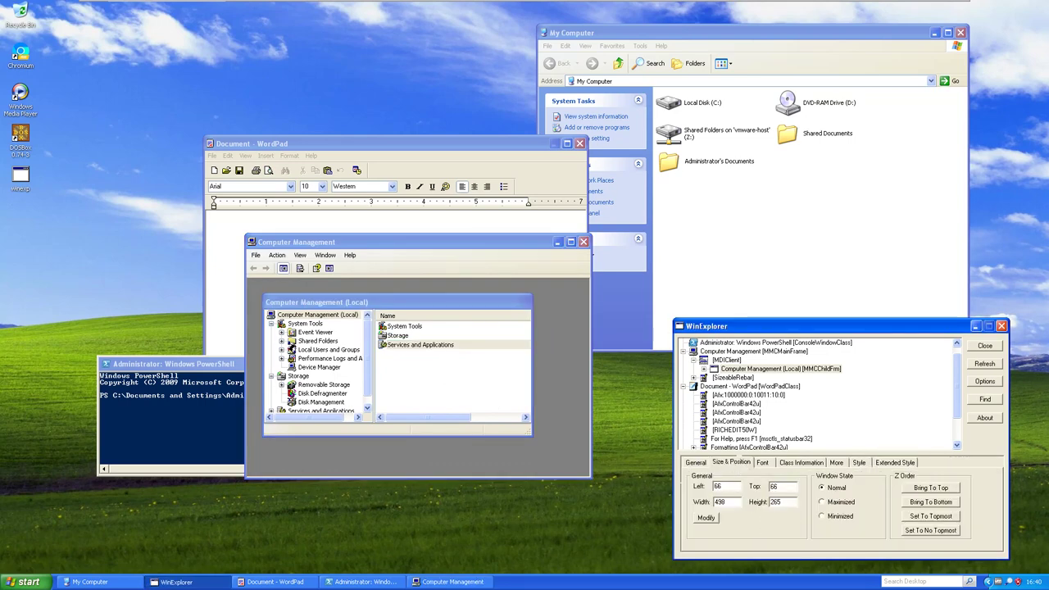
left_click(822, 501)
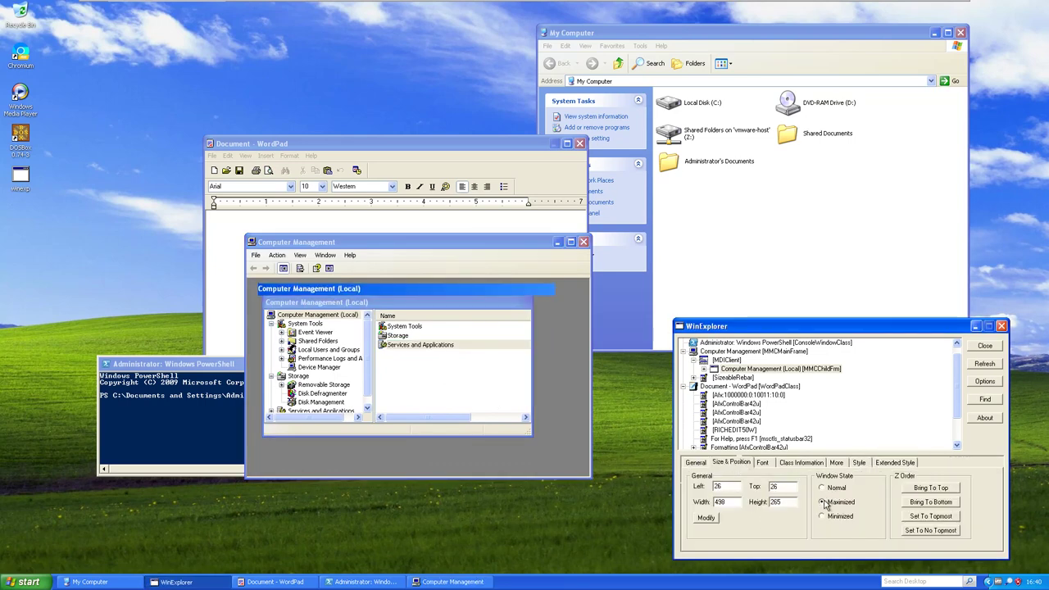
left_click(252, 269)
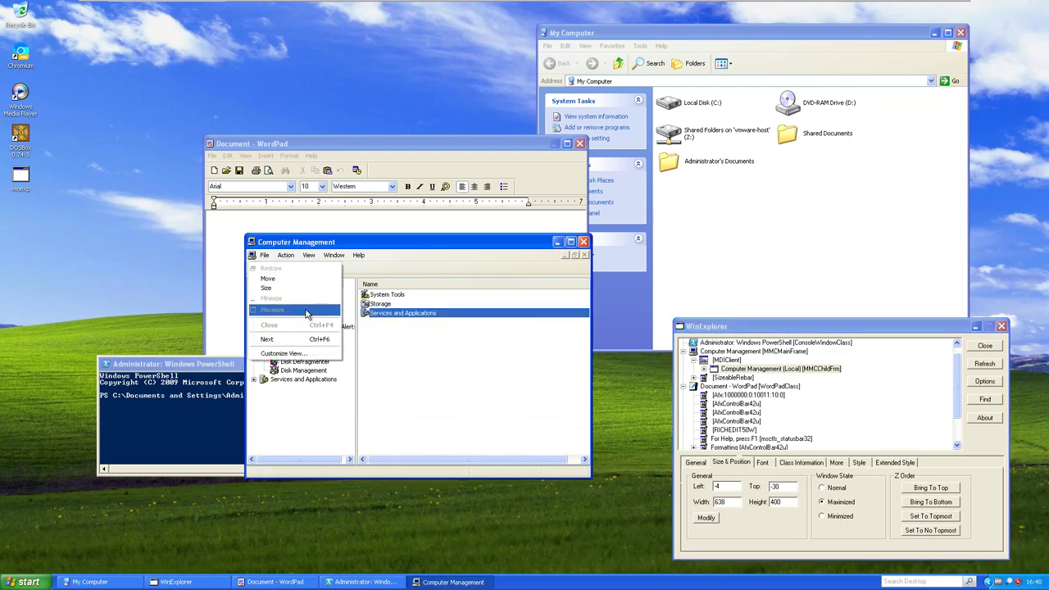
left_click(525, 269)
Review the maximized child window's style flags and set its window state to Minimized
left_click(859, 463)
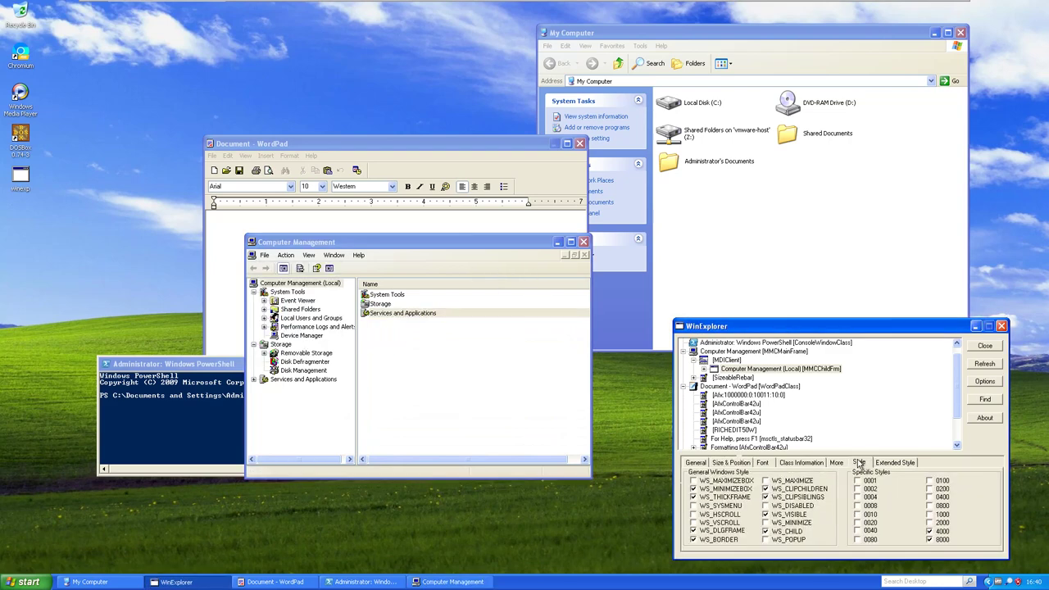
left_click(743, 464)
left_click(823, 517)
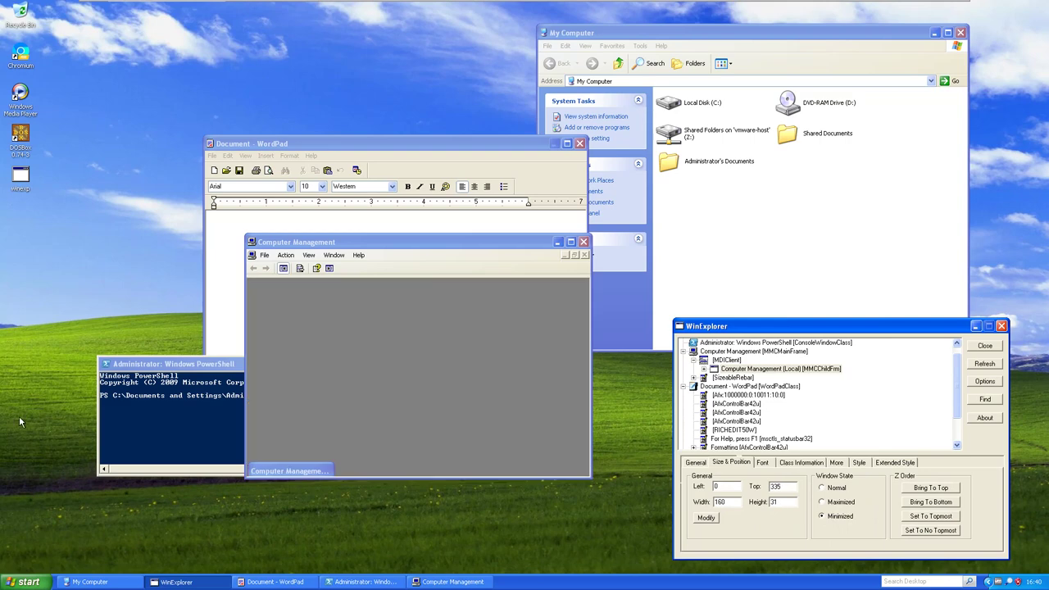
Enable WS_SYSMENU on the minimized child window and restore it through its system menu
left_click(859, 463)
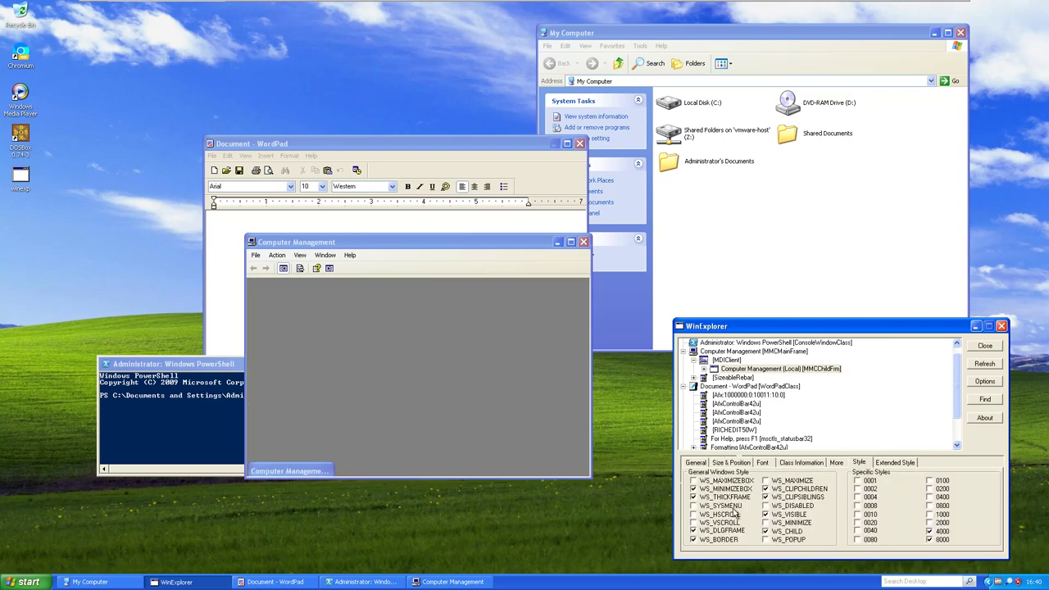
left_click(286, 444)
left_click(286, 470)
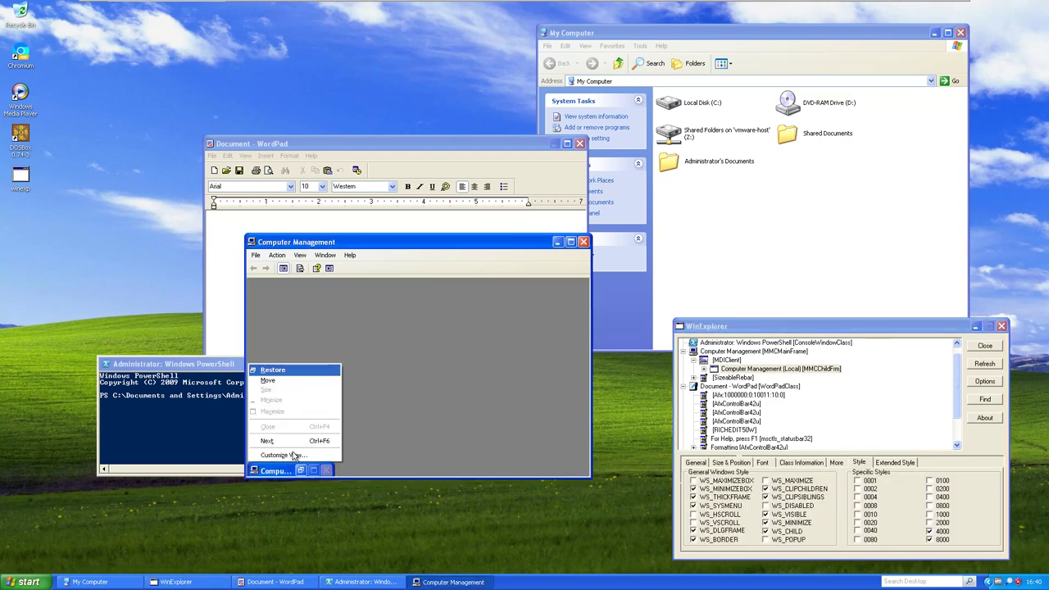
left_click(274, 370)
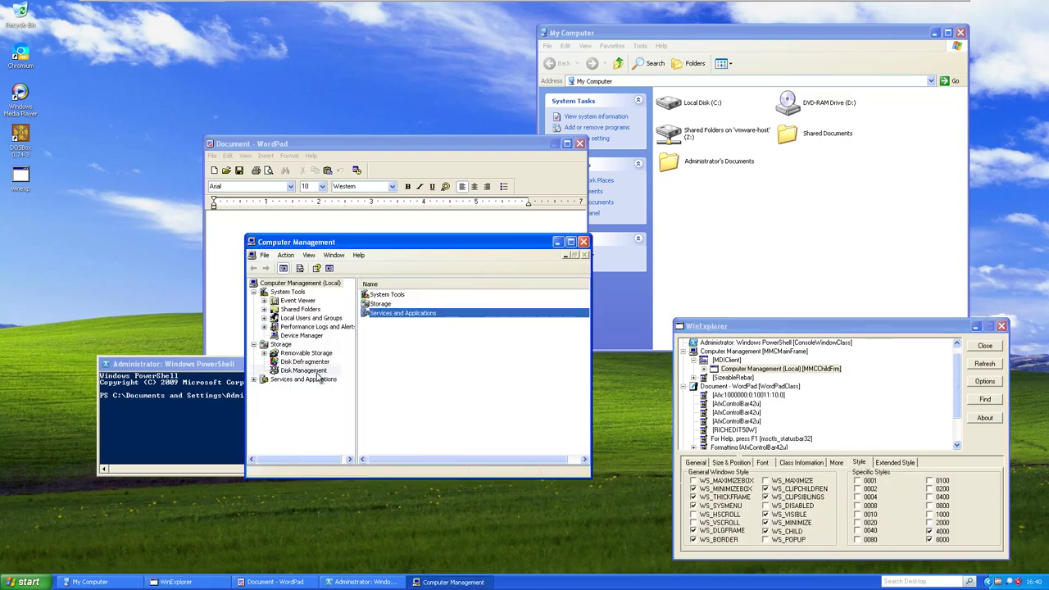
Check the restored child window's system menu, then set its window state to Normal and display its style flags
left_click_drag(244, 255, 254, 255)
left_click(264, 256)
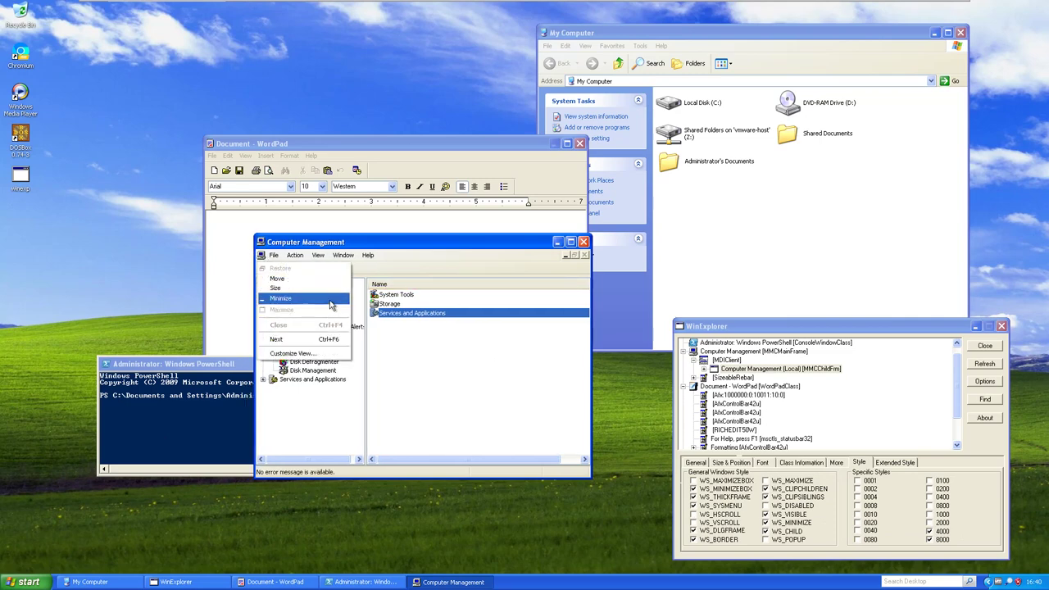
left_click(742, 464)
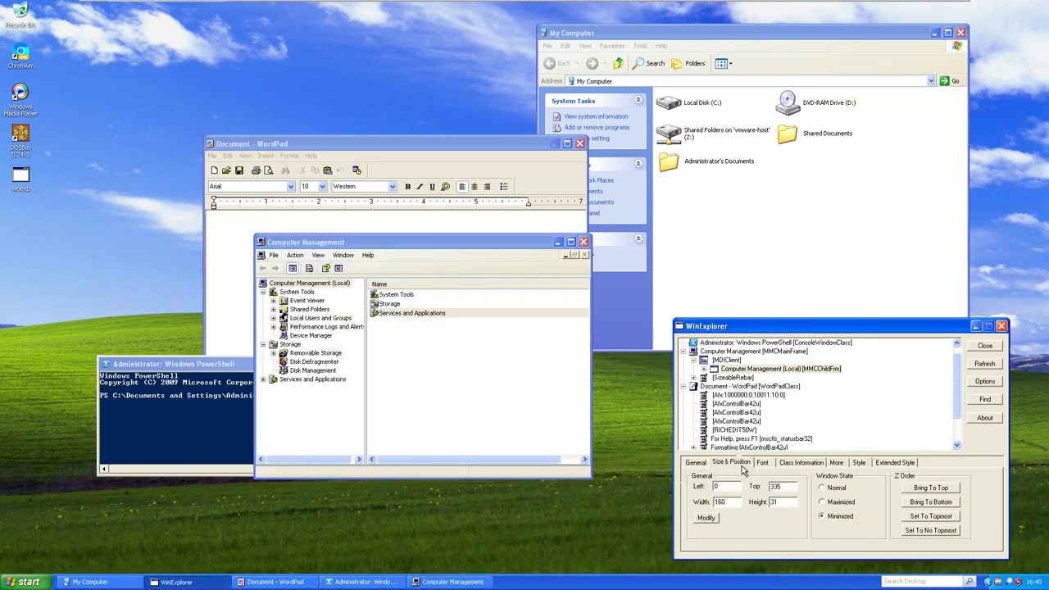
left_click(836, 489)
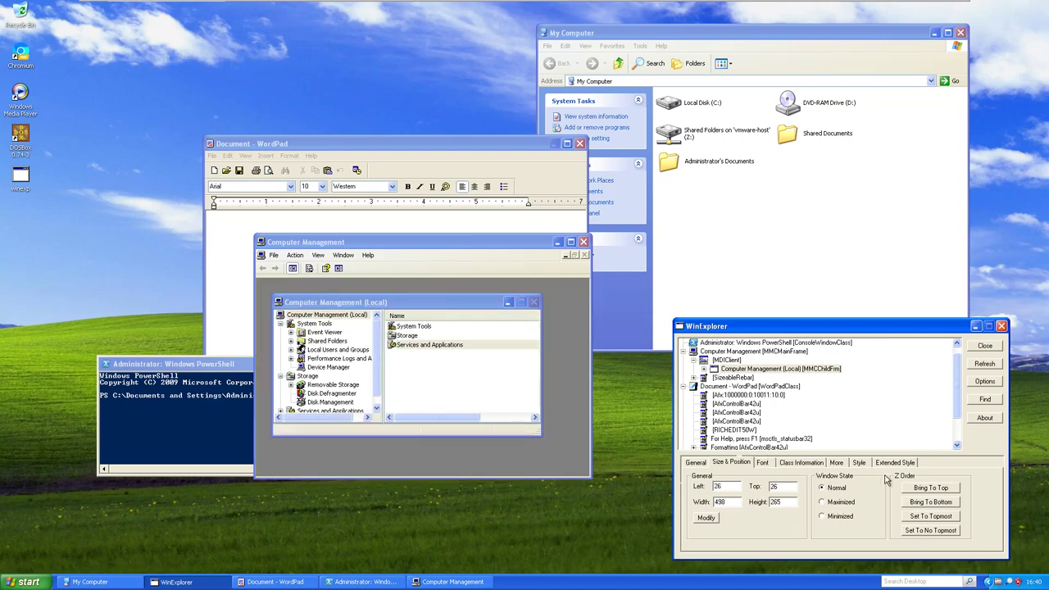
left_click(862, 464)
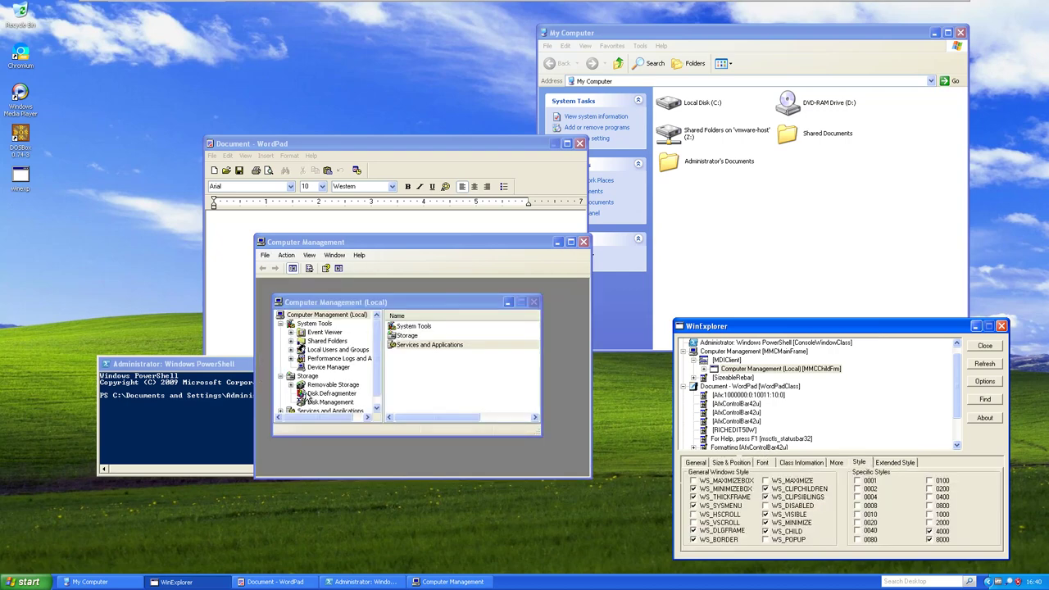
Open the Appearance settings of Display Properties and reapply the Windows XP style
right_click(364, 488)
left_click(386, 554)
left_click(147, 57)
left_click(233, 271)
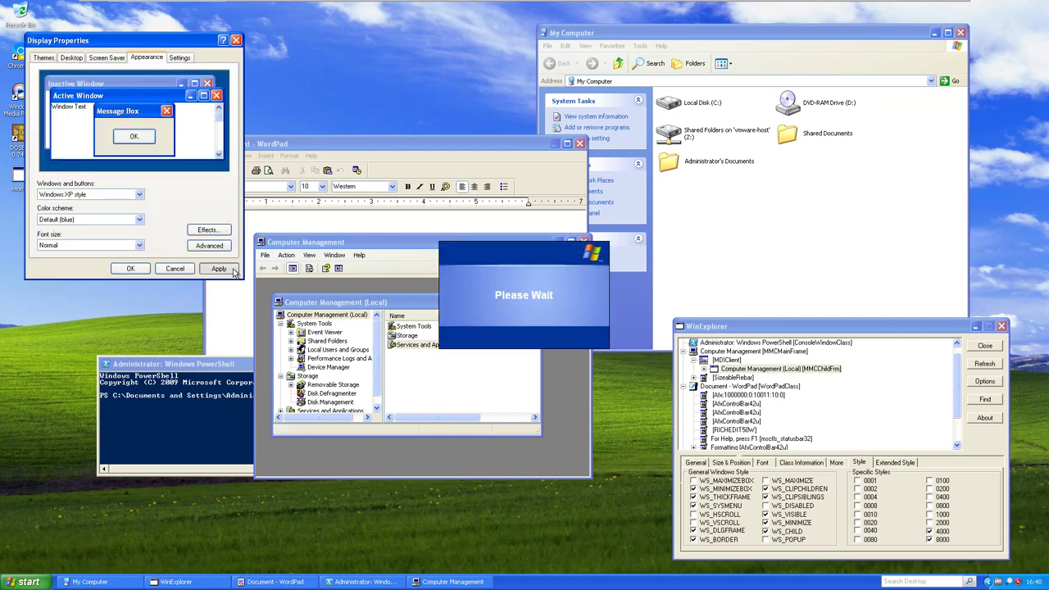
key("Down")
key("Up")
left_click(234, 270)
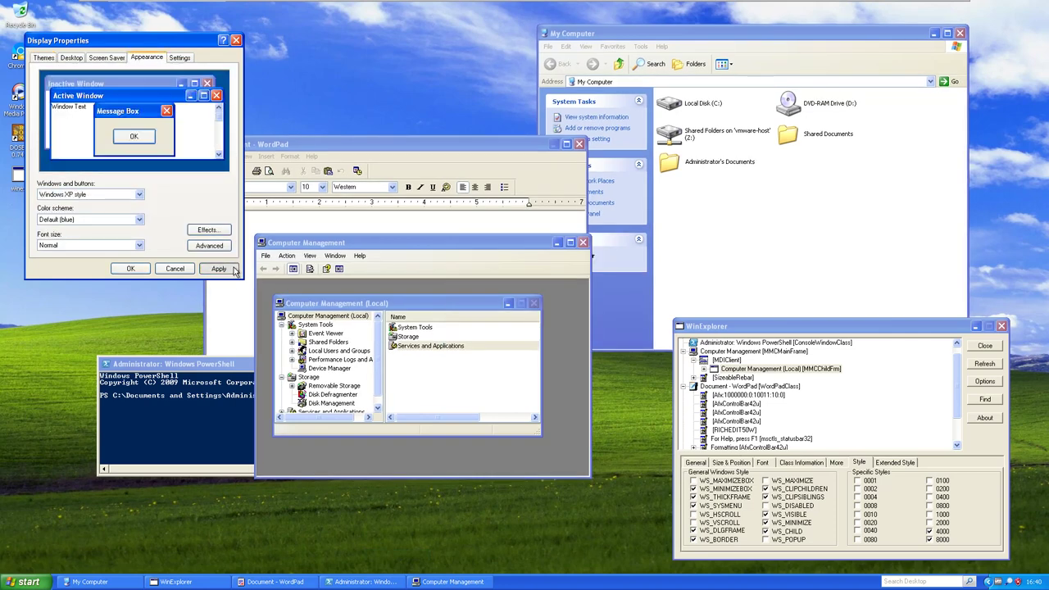
Apply the Windows Classic style and activate the child window in Computer Management
key("Down")
key("Up")
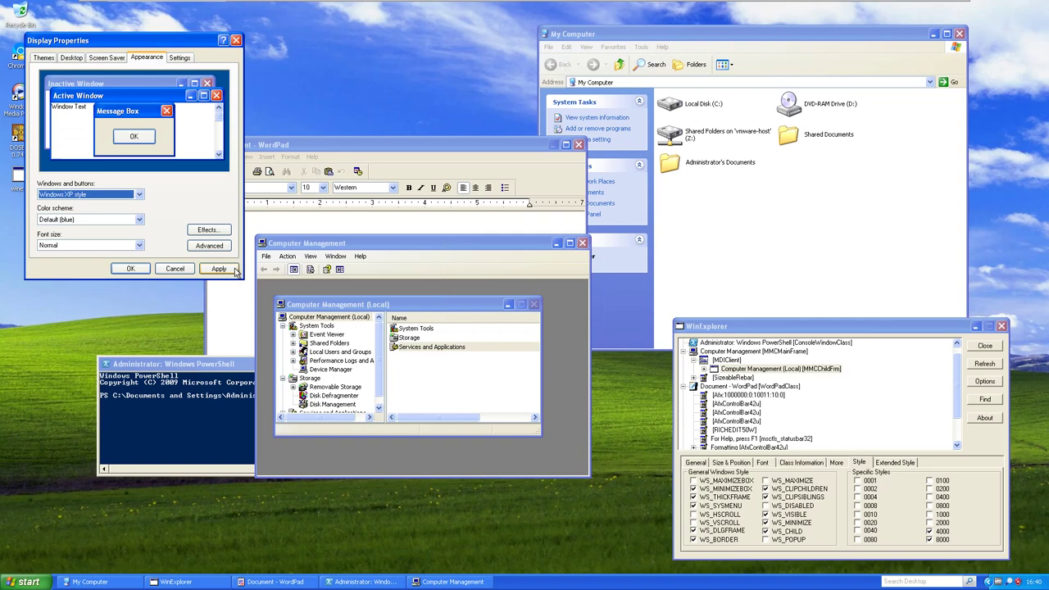
key("Down")
left_click(234, 270)
left_click(495, 300)
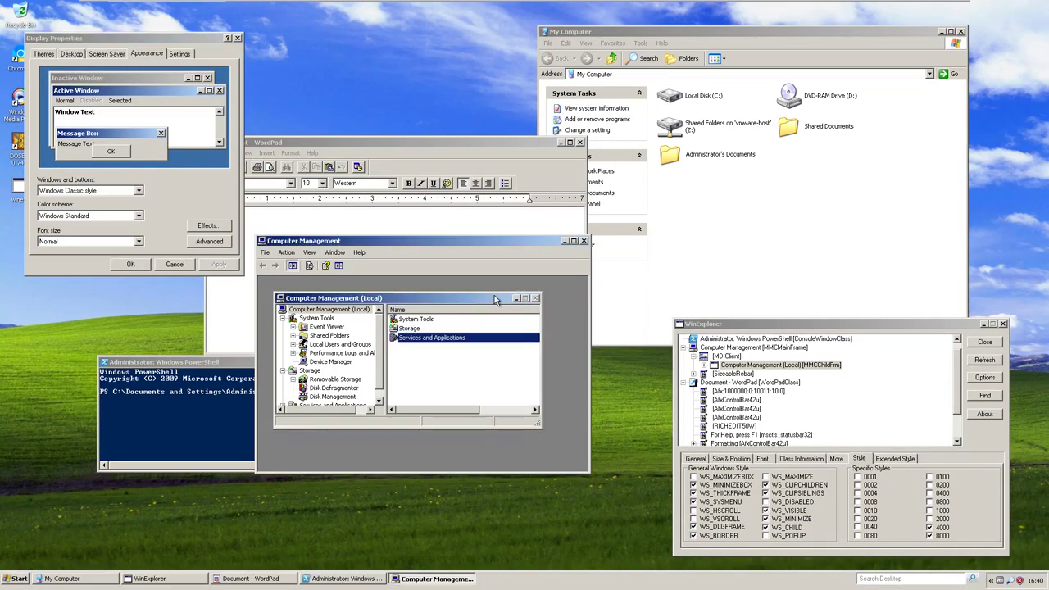
Set the child window's state to Maximized and maximize the Computer Management main window
left_click(741, 459)
left_click(822, 497)
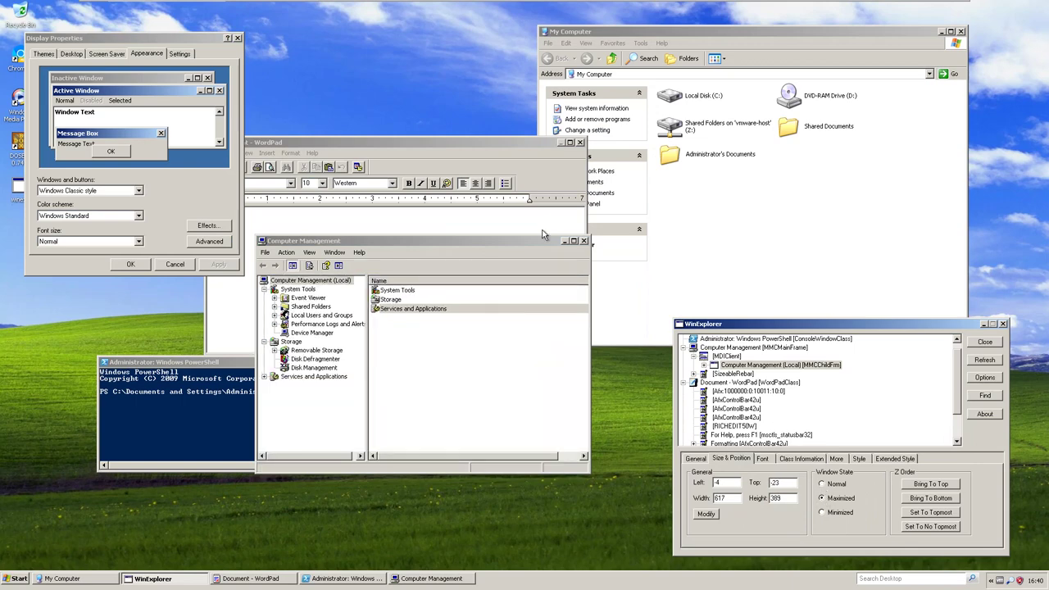
left_click(527, 241)
double_click(527, 240)
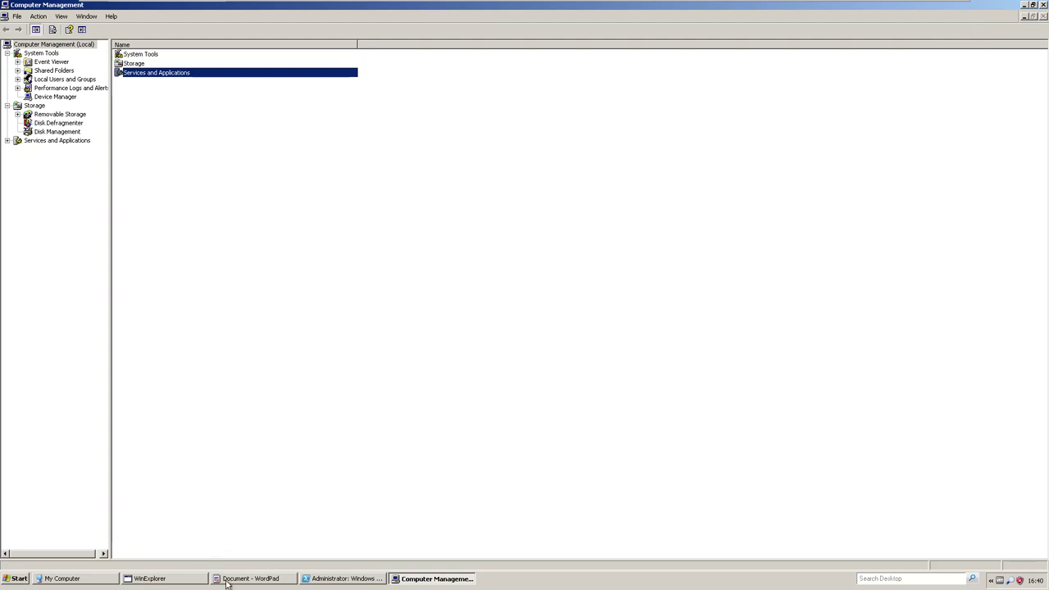
Bring WinExplorer over the maximized Computer Management, reselect the MMCChildFrm window and set its state to Minimized
left_click(187, 579)
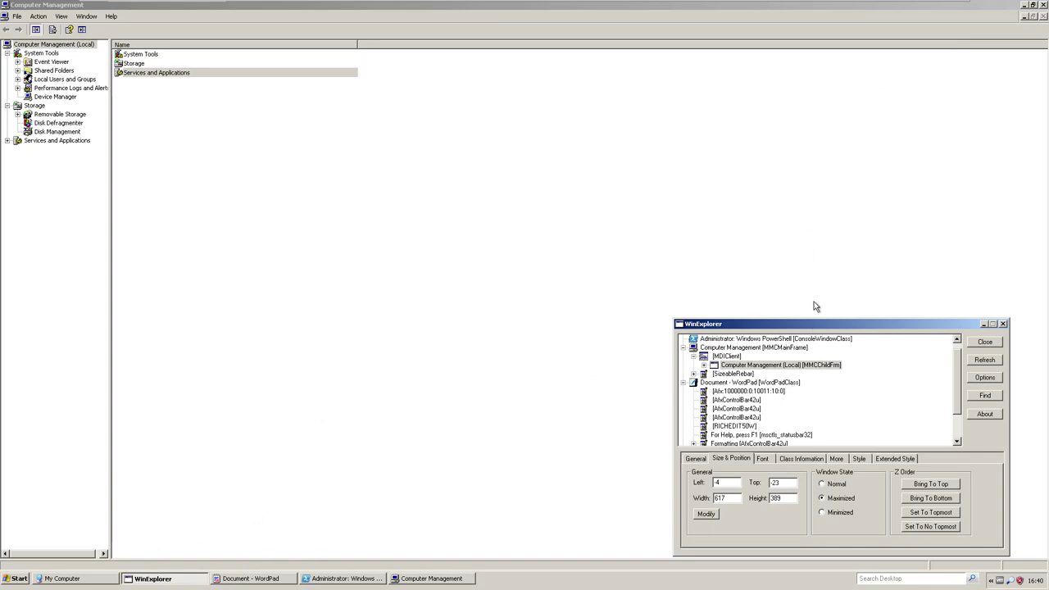
left_click_drag(806, 325, 628, 94)
left_click(568, 141)
left_click(577, 134)
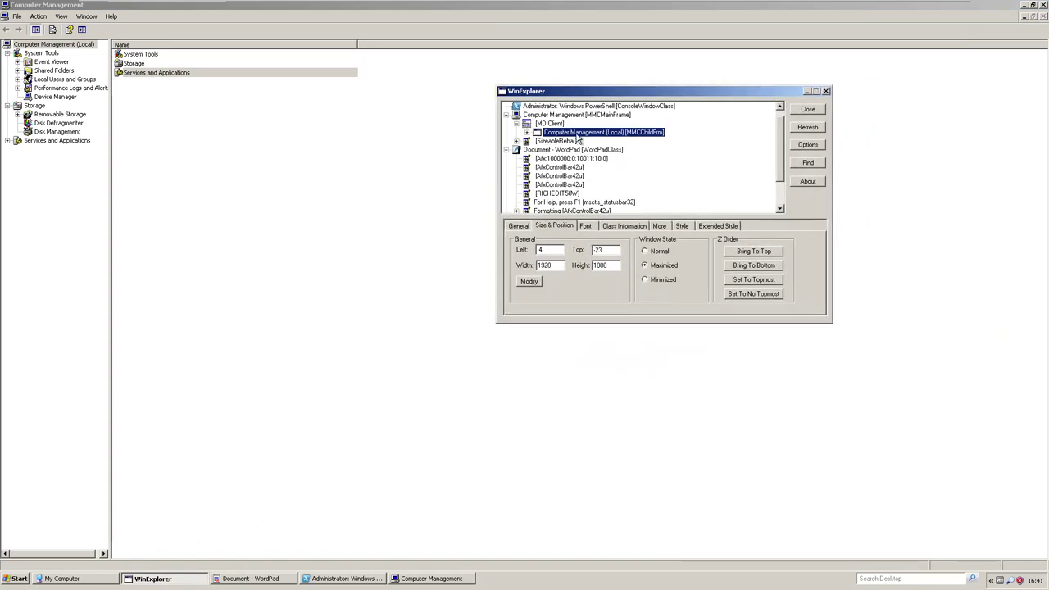
left_click(660, 279)
Restore the minimized child window through its system menu and check the system menu again in its maximized state
left_click(48, 564)
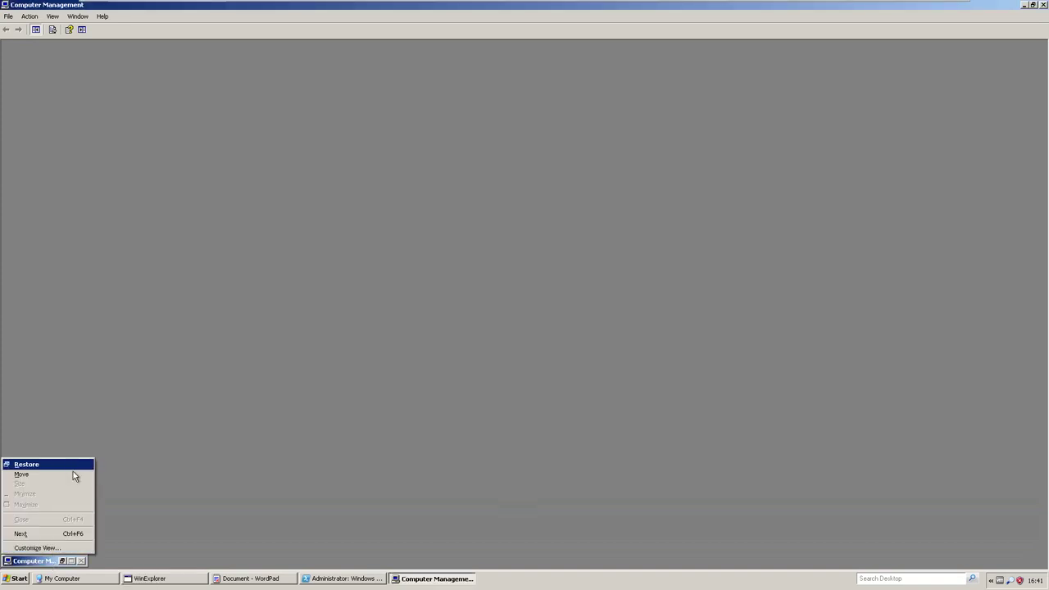
left_click(33, 464)
left_click(5, 18)
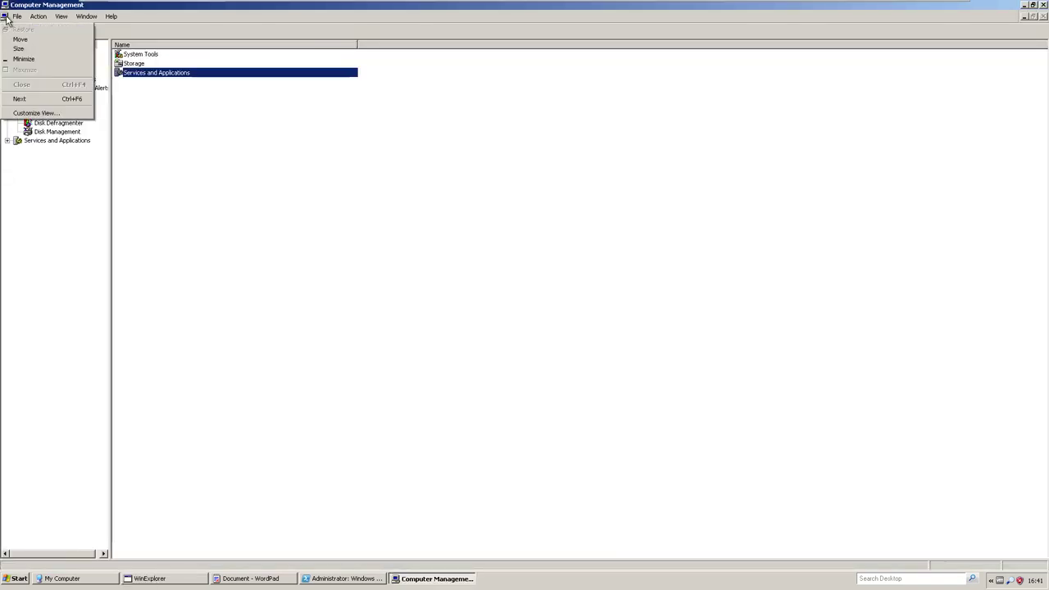
left_click(499, 288)
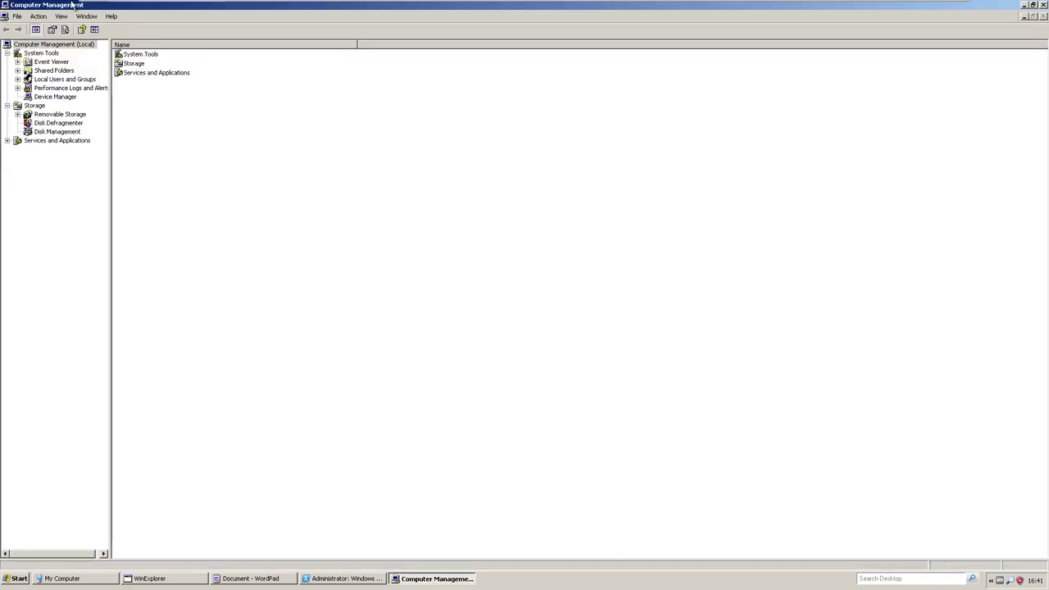
Bring the PowerShell and WordPad windows in front of the maximized Computer Management
left_click(10, 578)
left_click(344, 517)
left_click(382, 579)
left_click(250, 579)
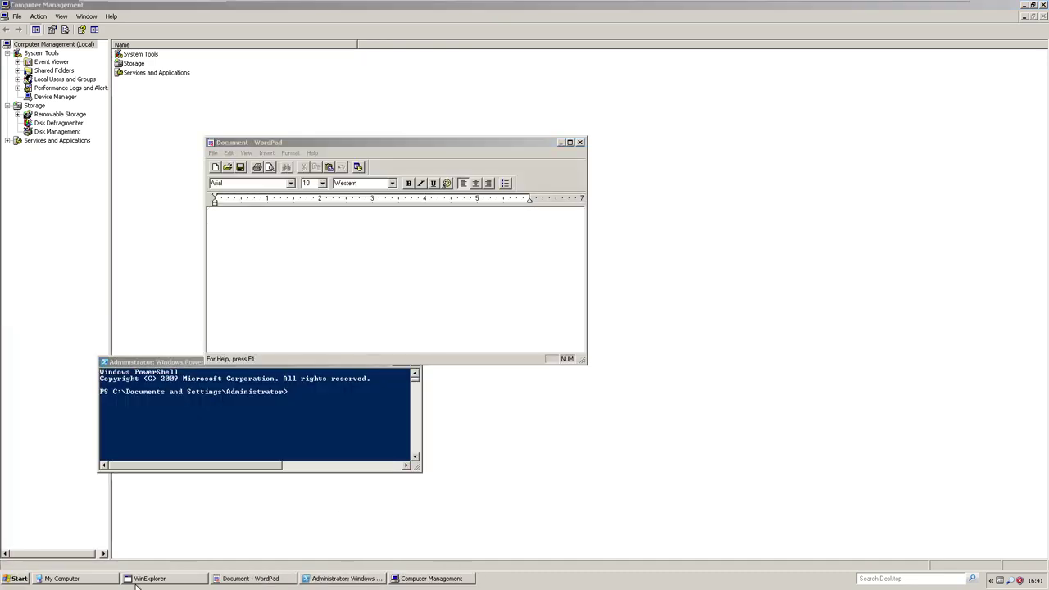
Refresh WinExplorer's window list and display the style flags of the Computer Management MMCMainFrame window
left_click(152, 578)
left_click(814, 129)
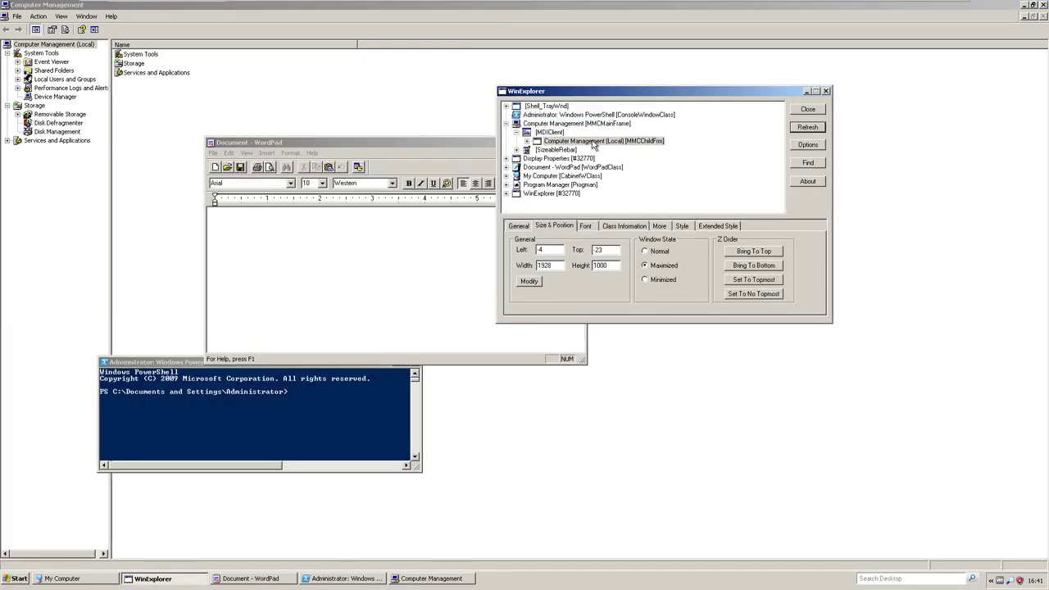
left_click(550, 124)
left_click(677, 228)
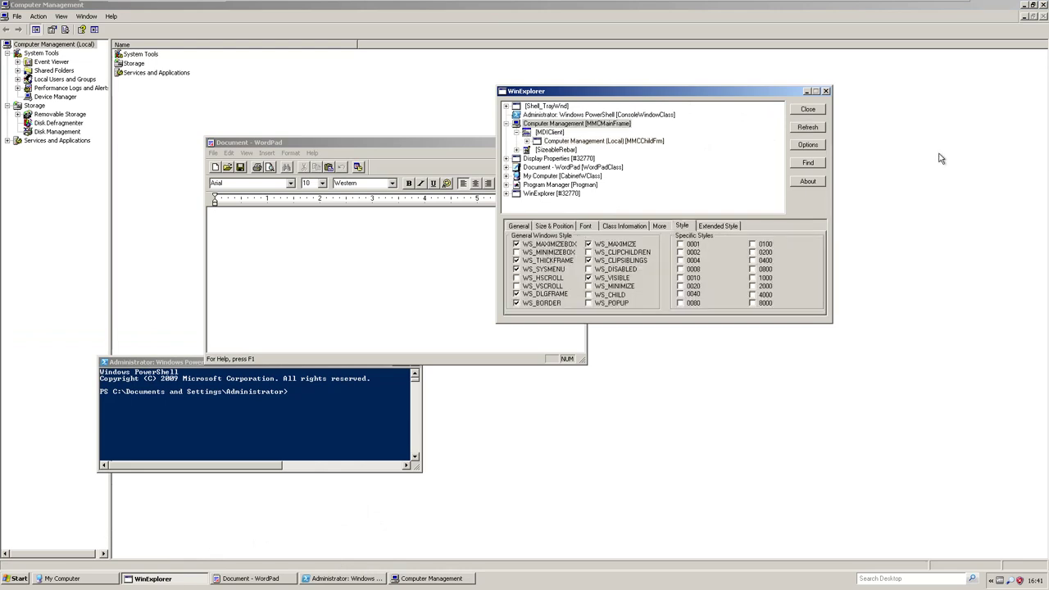
Restore the Computer Management main window from its maximized state and move it further left and down
left_click(1027, 6)
left_click(1035, 5)
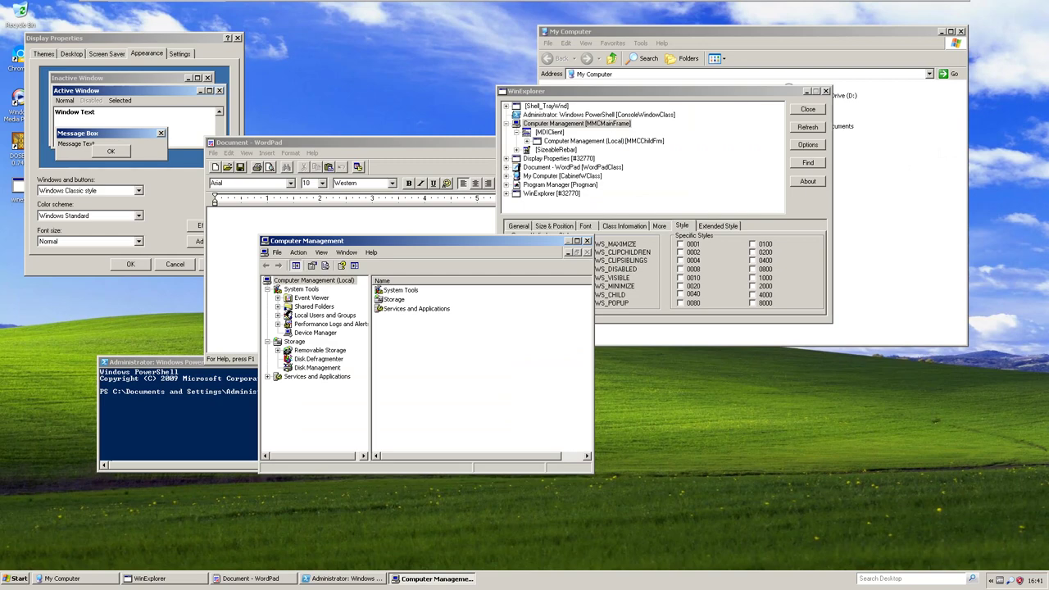
right_click(485, 239)
left_click_drag(429, 243, 376, 255)
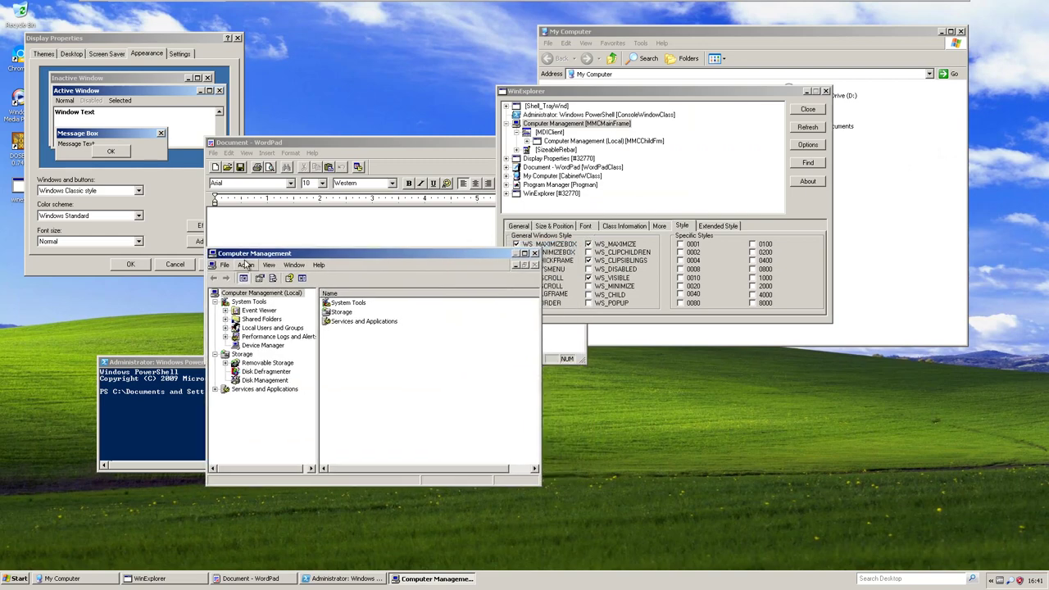
Display the MMCChildFrm window's style flags in WinExplorer and check its system menu in Computer Management
left_click(565, 143)
left_click(554, 248)
left_click(457, 324)
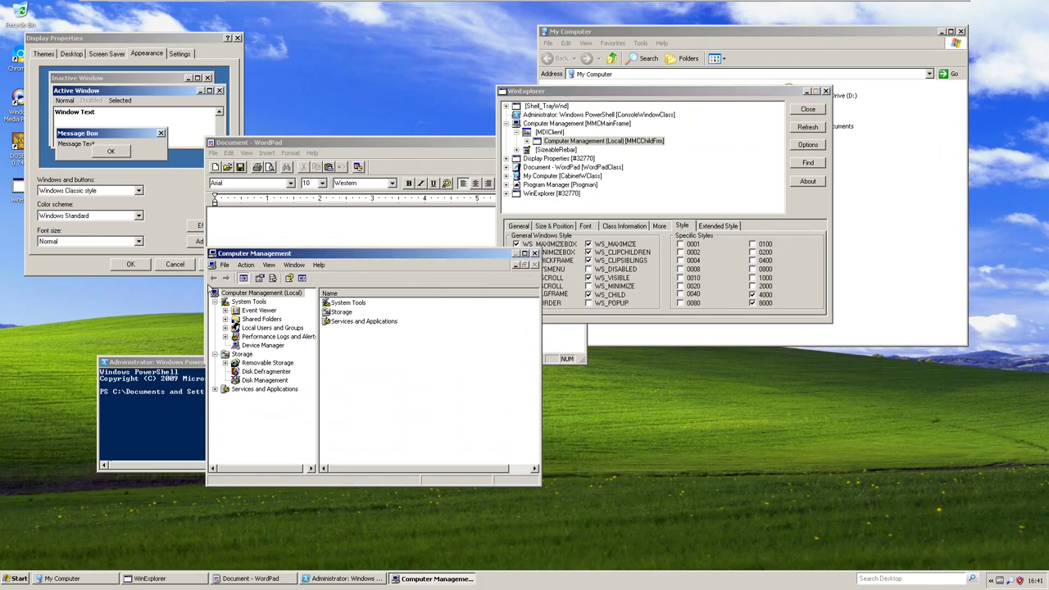
left_click(214, 264)
left_click(384, 265)
Minimize the child window inside Computer Management and return it to its maximized state
left_click(516, 266)
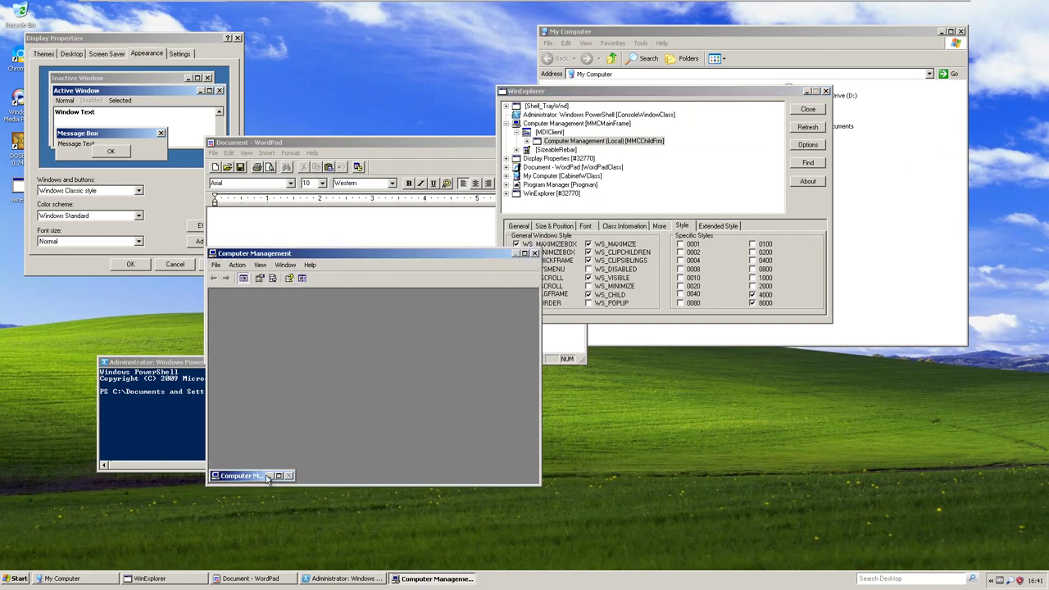
left_click(267, 478)
left_click(246, 432)
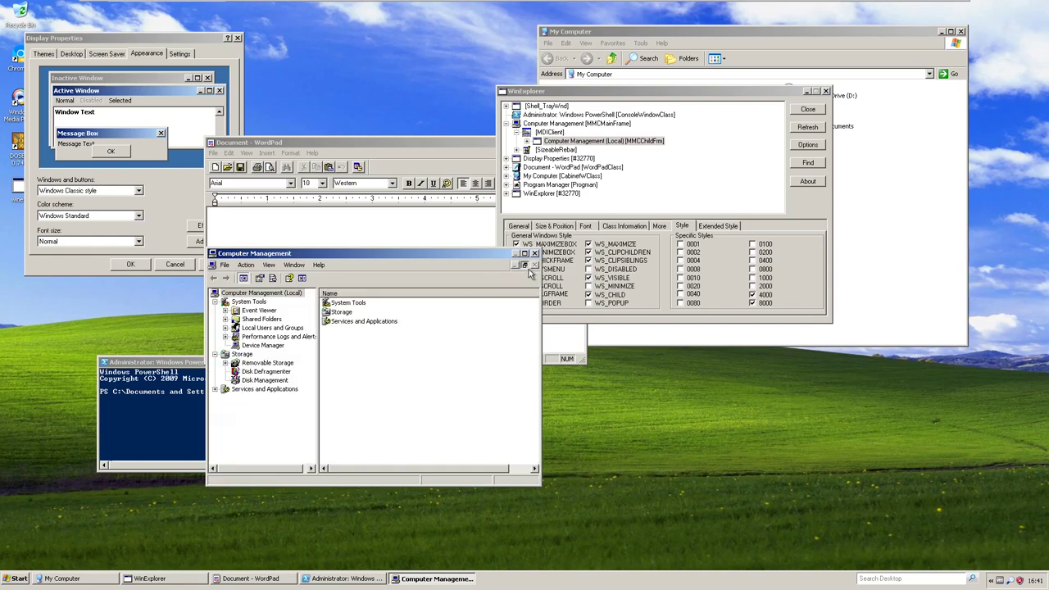
Restore the child window to normal size, open its system menu, and return to its style flags in WinExplorer
left_click(524, 266)
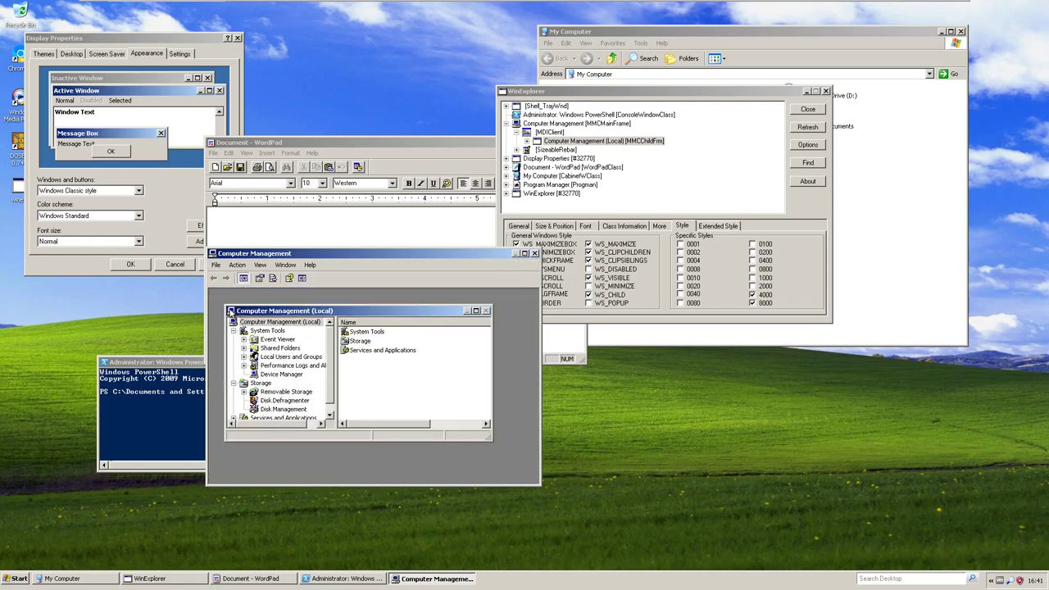
left_click(231, 312)
left_click(573, 246)
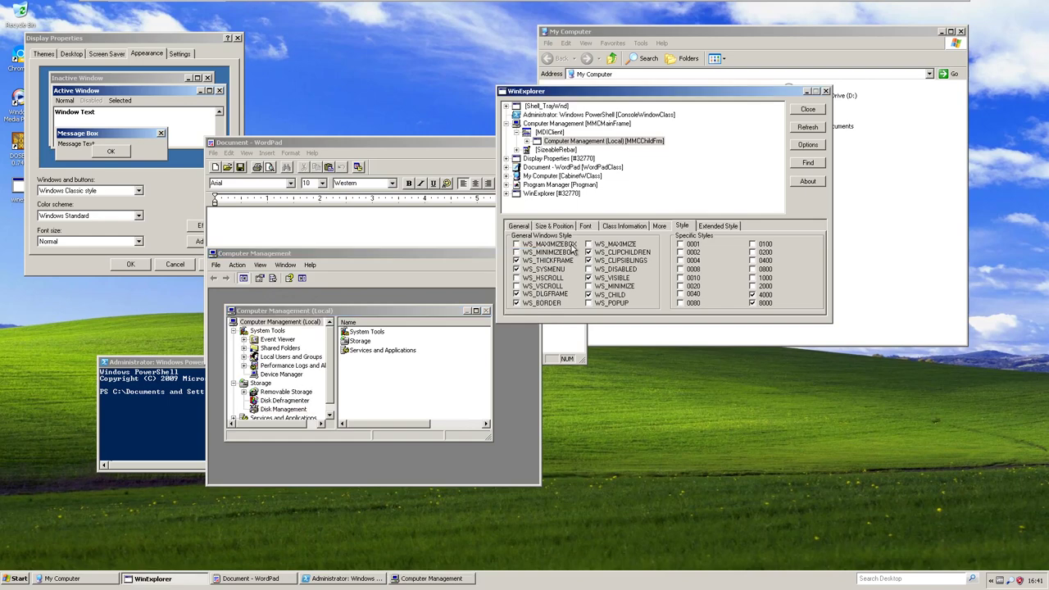
Clear WS_THICKFRAME on the MMCChildFrm window and WS_MINIMIZEBOX, WS_THICKFRAME and WS_MAXIMIZEBOX on the MMCMainFrame window
left_click(561, 260)
left_click(550, 252)
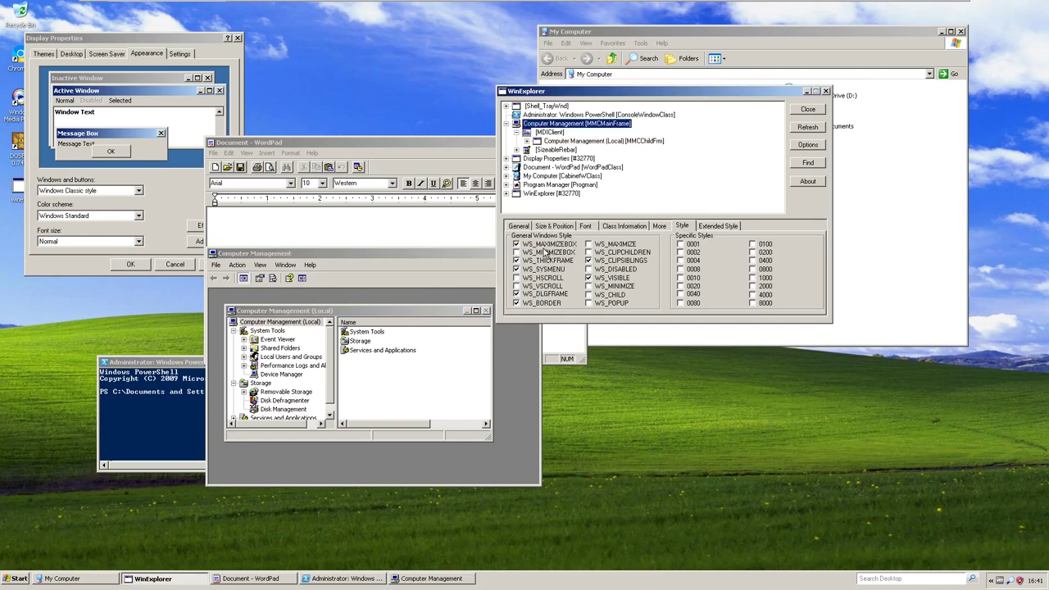
left_click(545, 253)
left_click(546, 259)
left_click(527, 245)
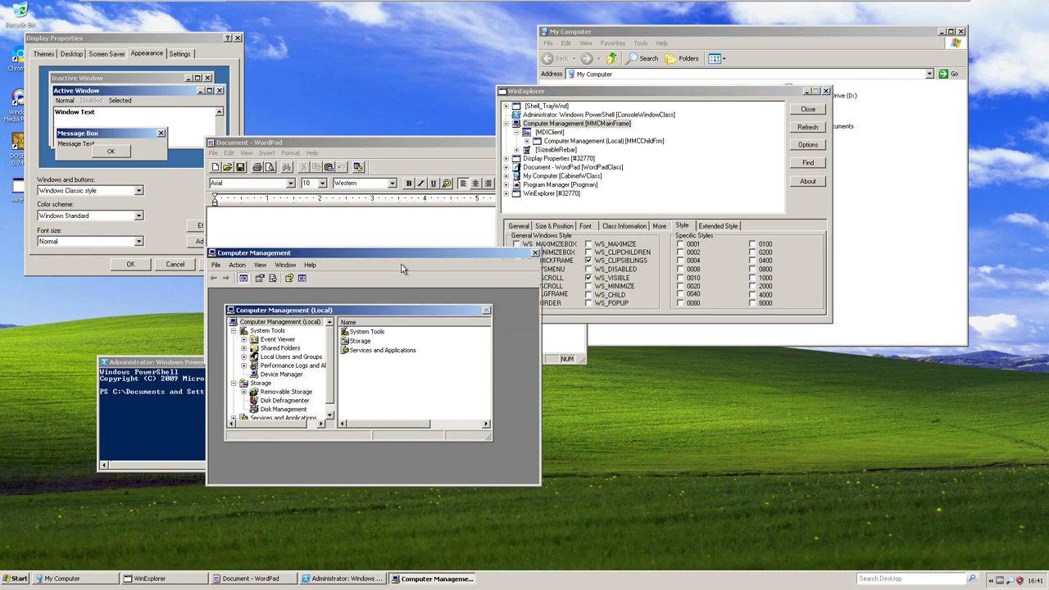
Maximize the Computer Management main window through WinExplorer, restore it, and move it over the lower part of Display Properties
left_click(565, 225)
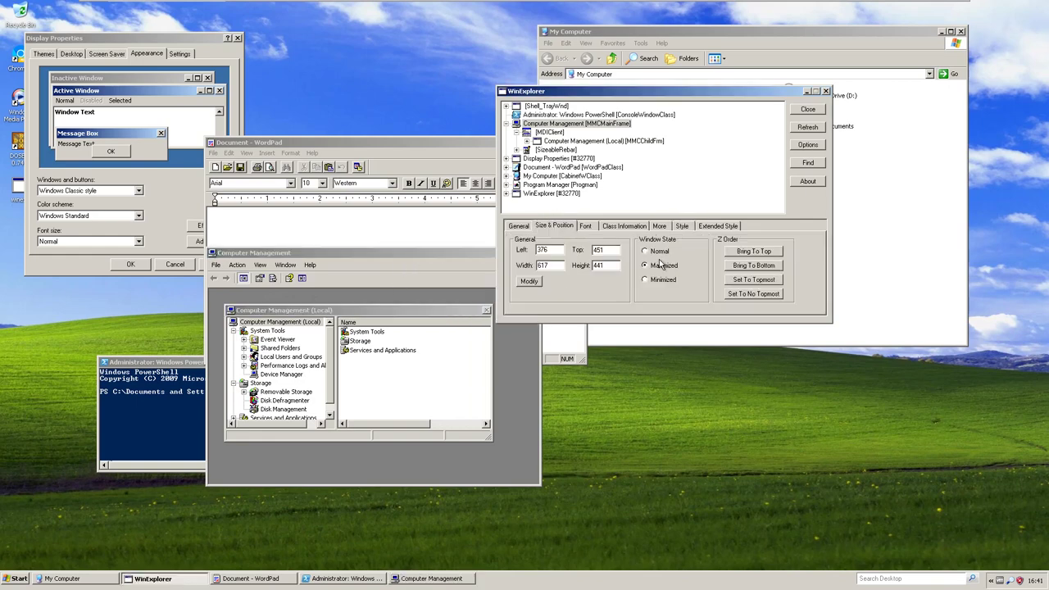
left_click(661, 265)
double_click(923, 9)
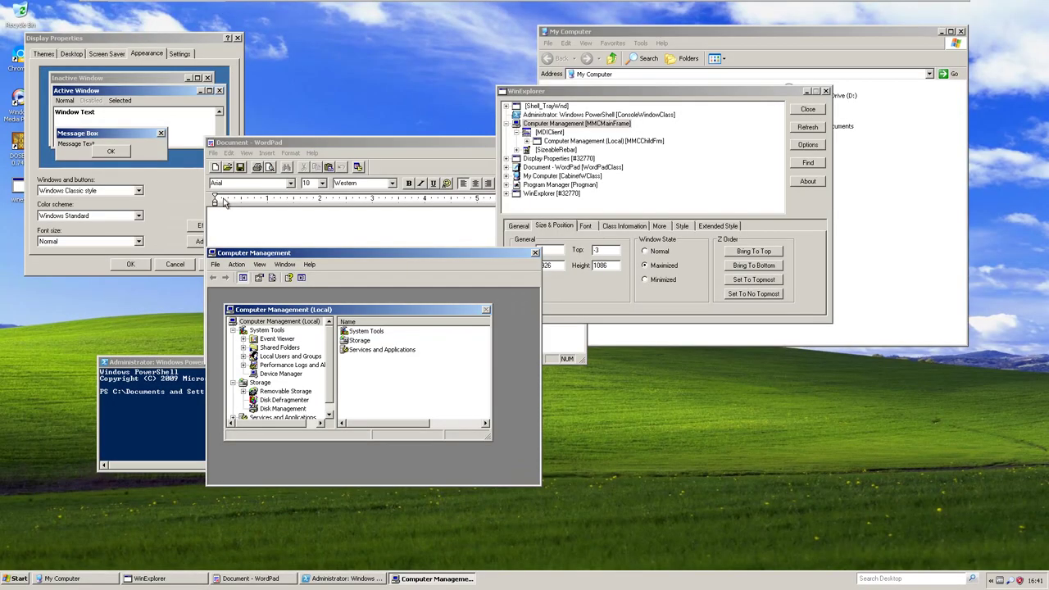
left_click_drag(385, 261, 253, 201)
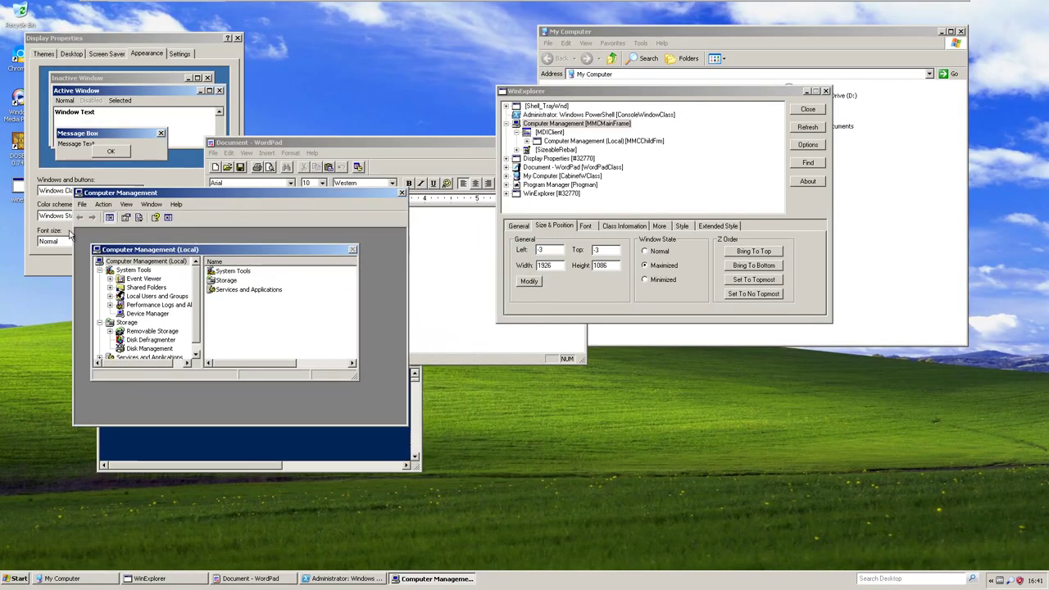
left_click(96, 251)
Clear the WS_SYSMENU style flag of the MMCChildFrm window in WinExplorer
left_click(570, 241)
left_click(679, 228)
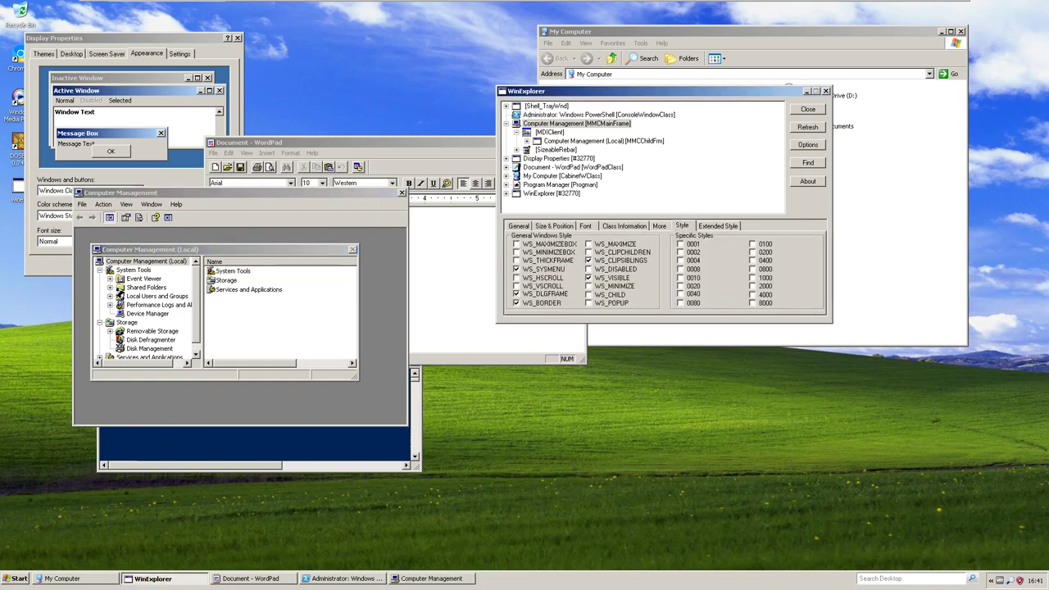
left_click(295, 261)
left_click(597, 144)
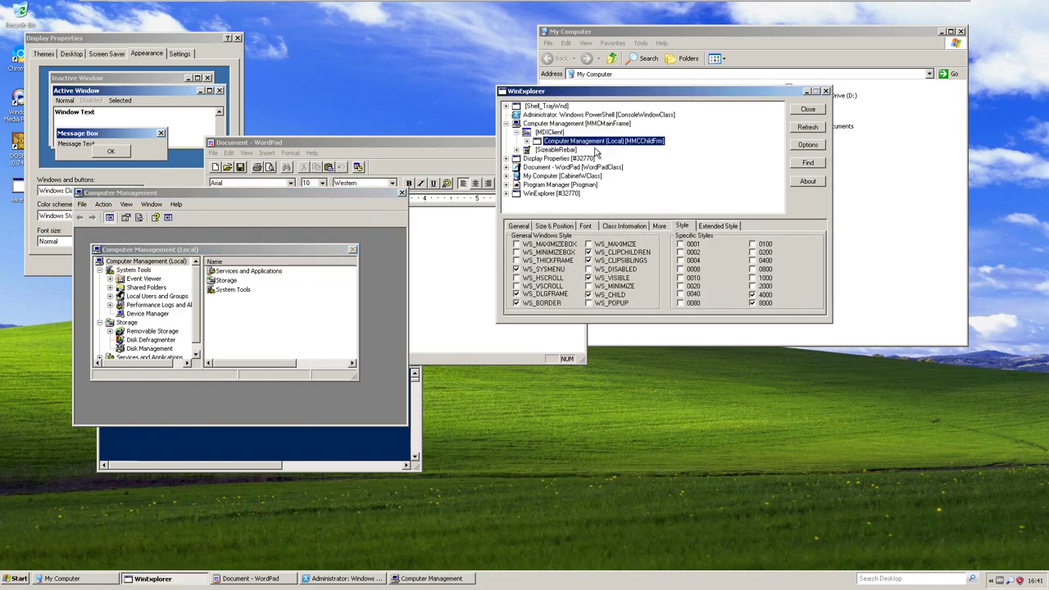
left_click(548, 270)
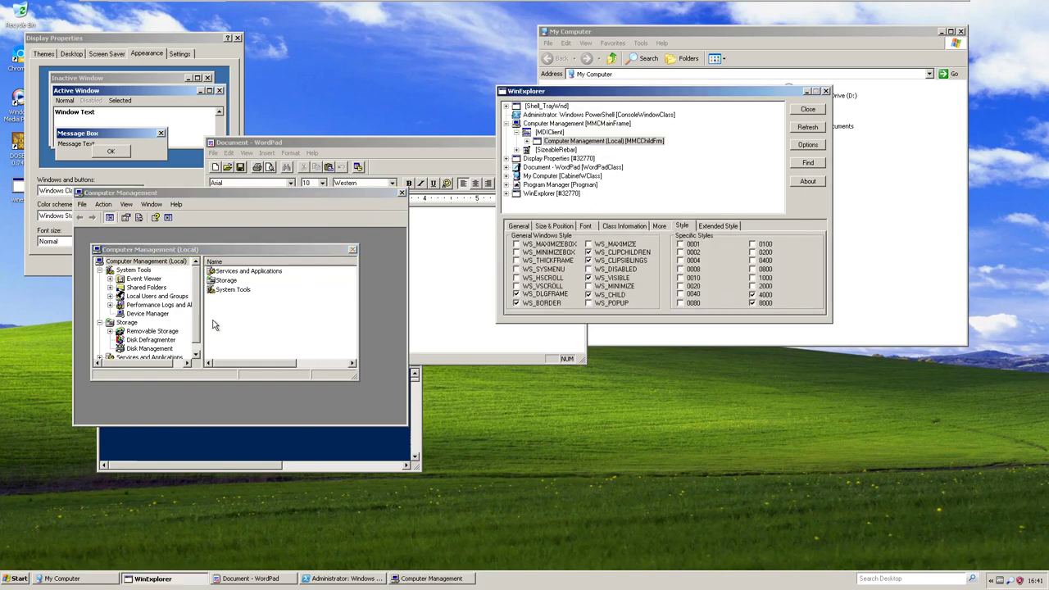
Set the MMCChildFrm window's state to Maximized and check the child and main window system menus in Computer Management
left_click(558, 227)
left_click(645, 265)
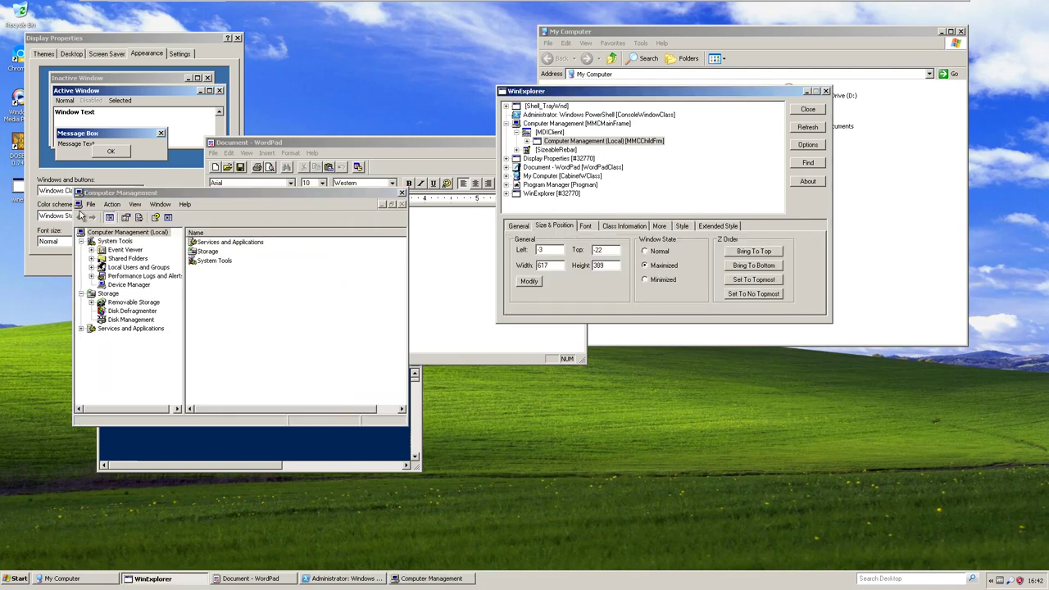
left_click(79, 206)
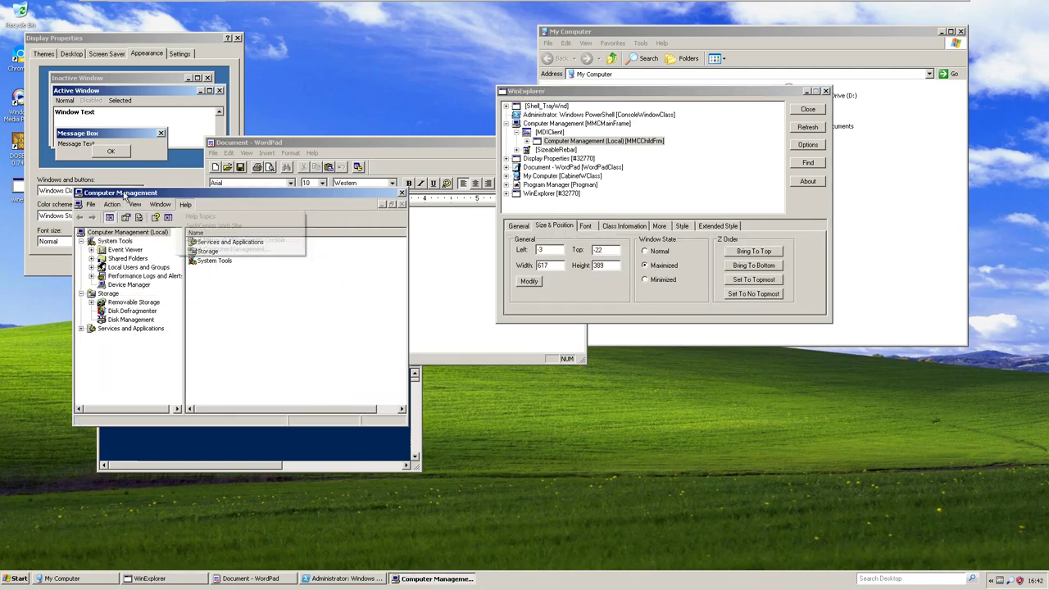
left_click(85, 192)
left_click(82, 192)
left_click(99, 192)
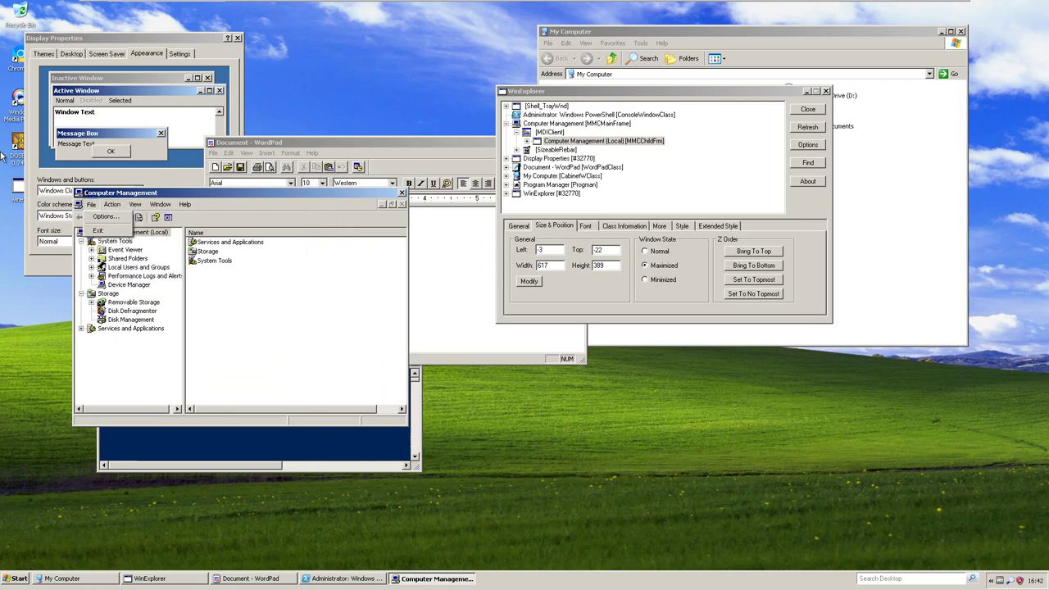
mouse_move(74, 206)
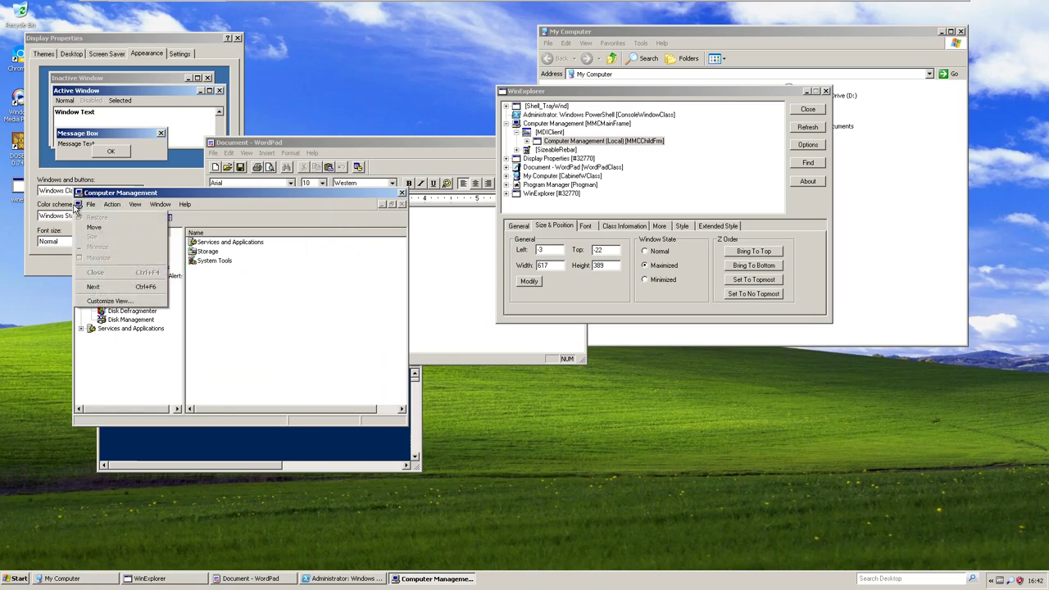
Set the child window's state to Minimized and turn its WS_SYSMENU style flag back on
left_click(660, 282)
left_click(105, 415)
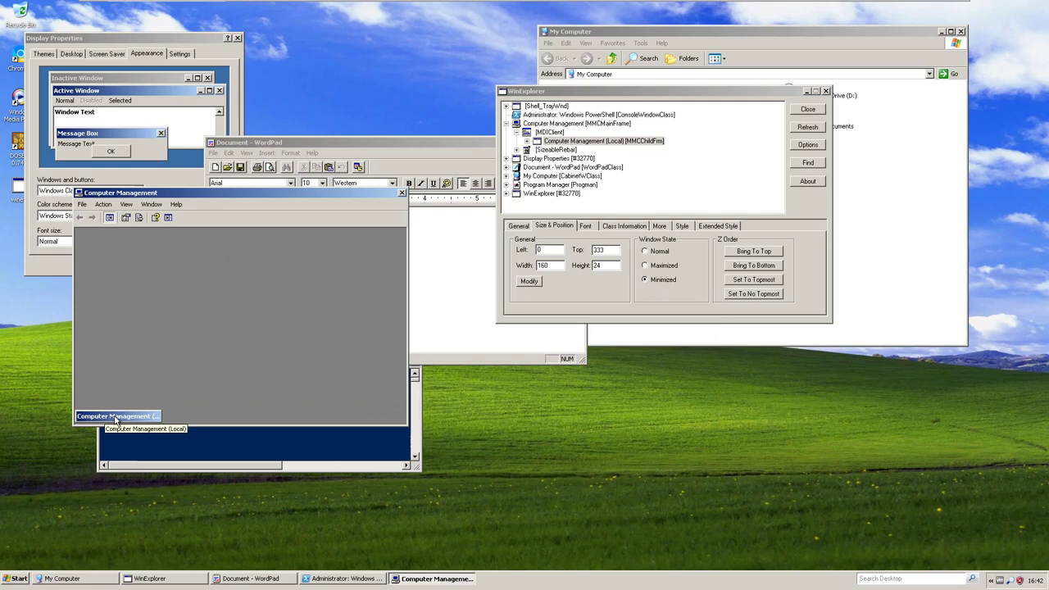
left_click(687, 228)
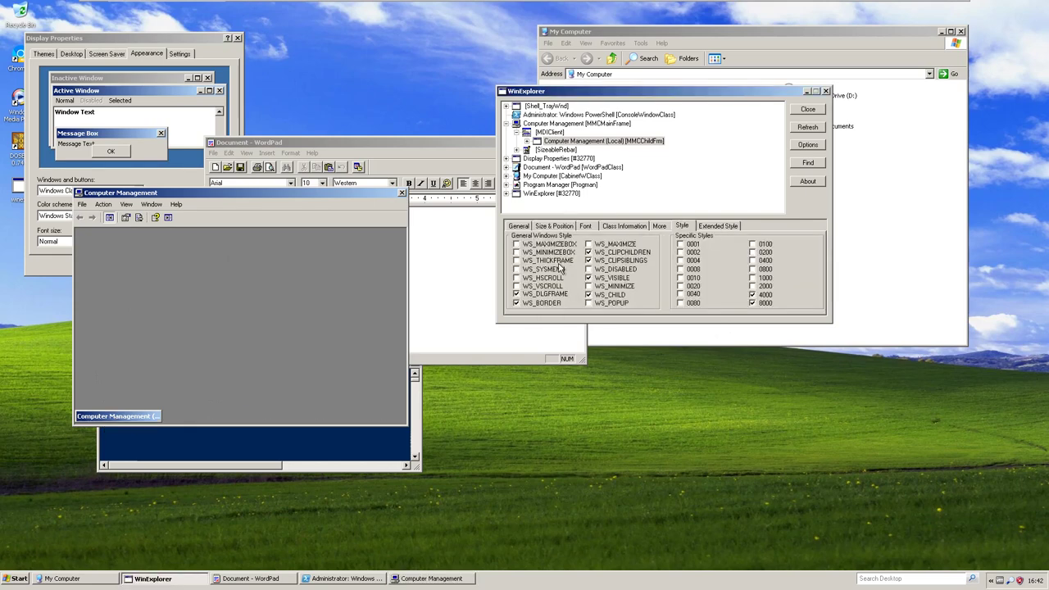
left_click(551, 270)
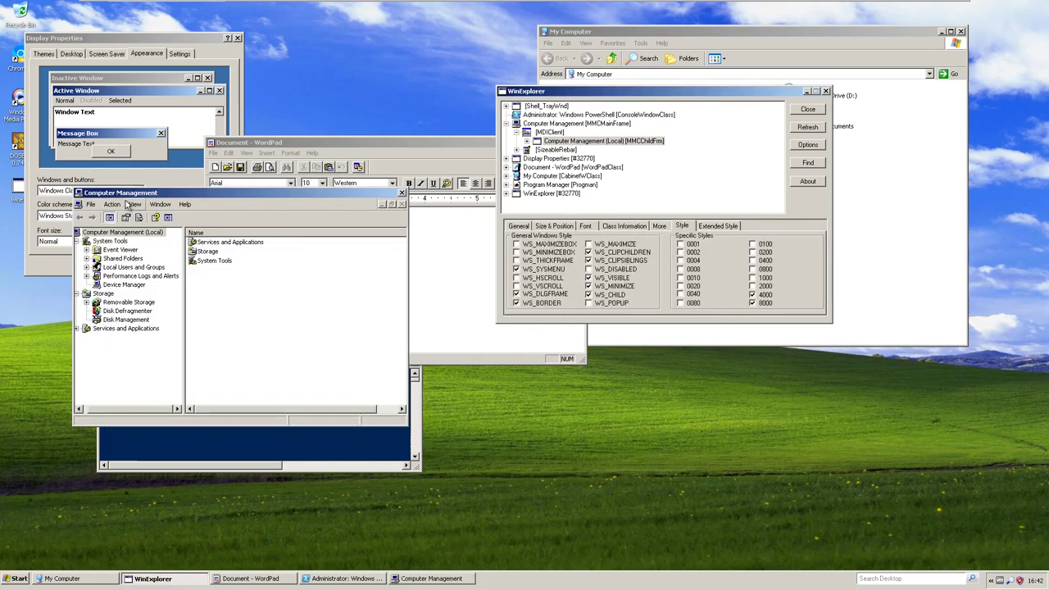
Reapply the Minimized state to the child window and open the minimized window's system menu
left_click(545, 228)
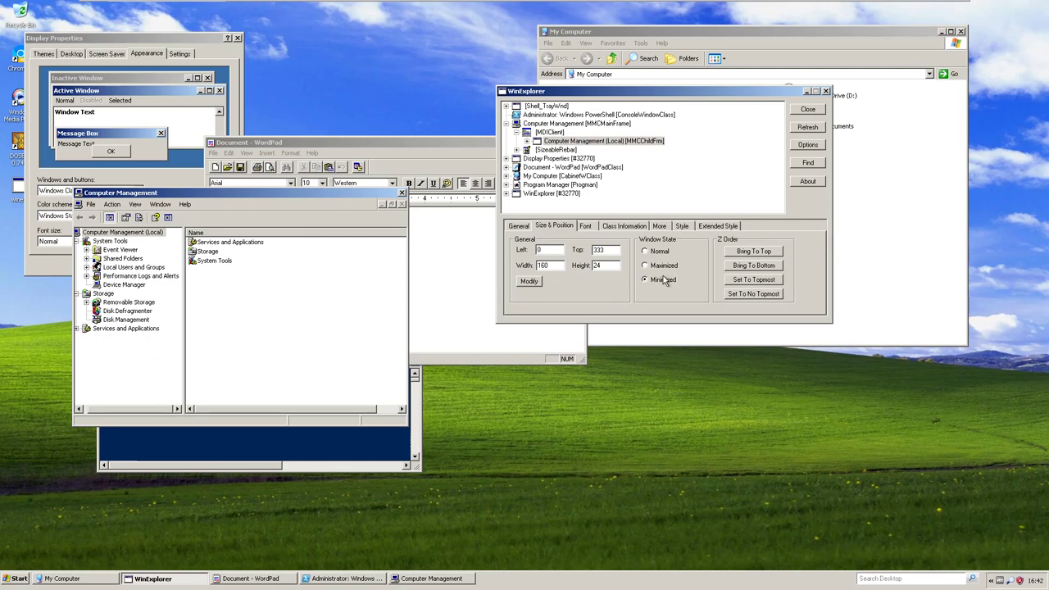
left_click(142, 416)
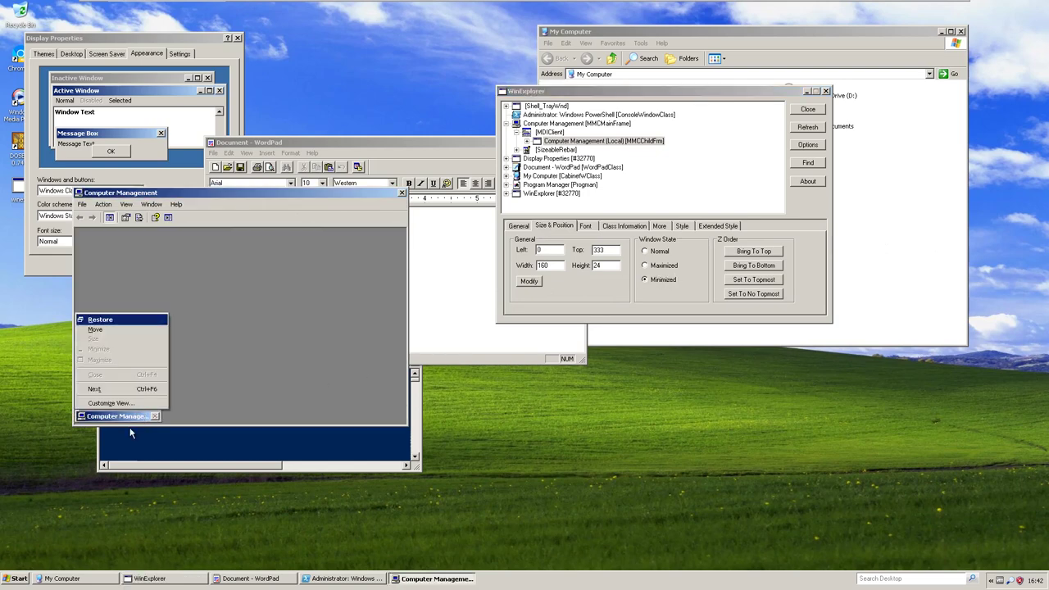
left_click(635, 223)
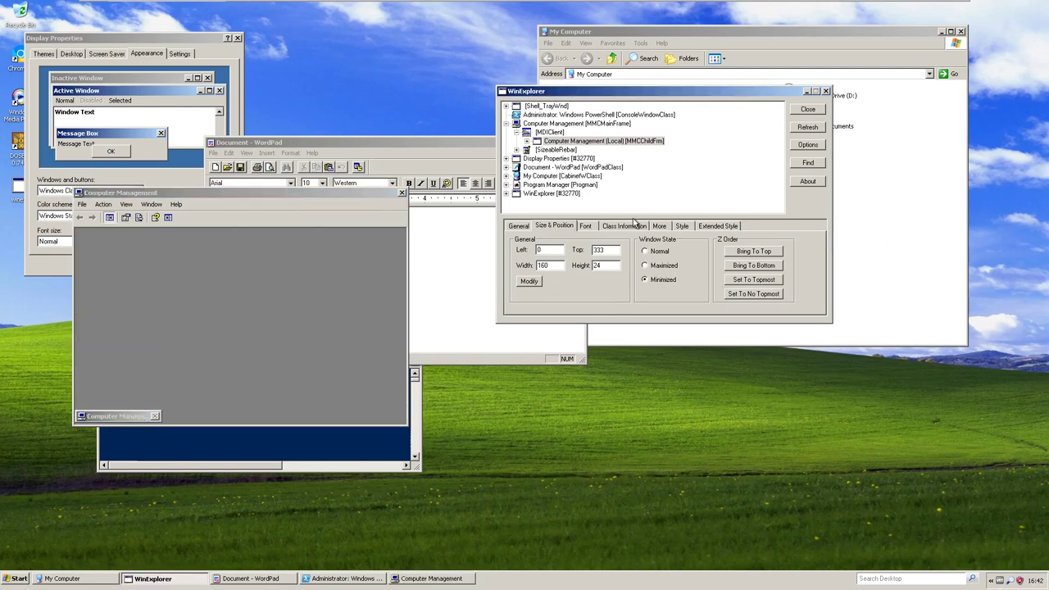
Return the child window to the Normal state, exit Computer Management, and bring the PowerShell window forward
left_click(654, 252)
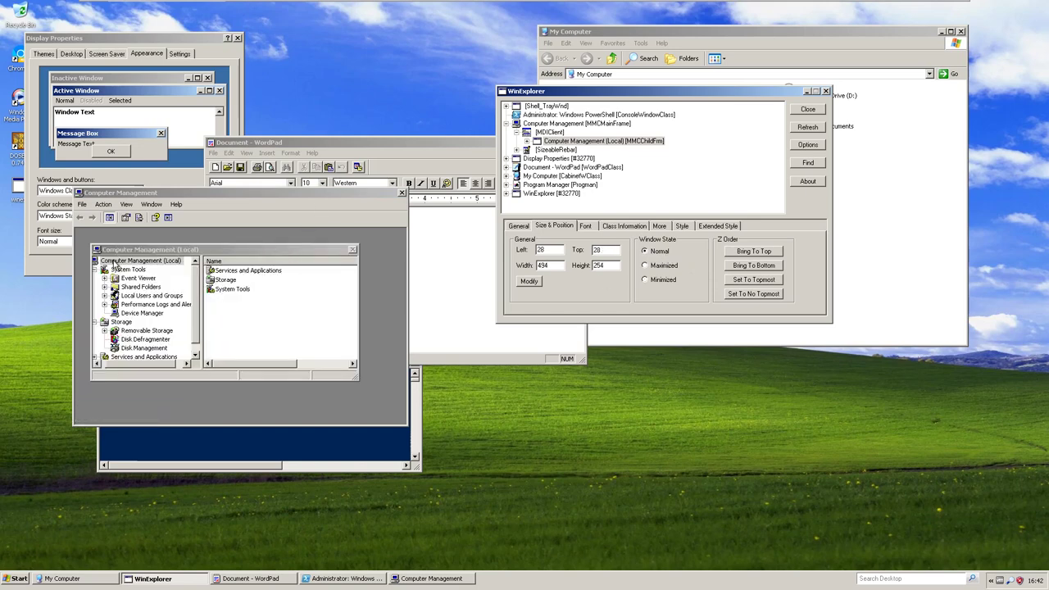
left_click(97, 249)
left_click(87, 205)
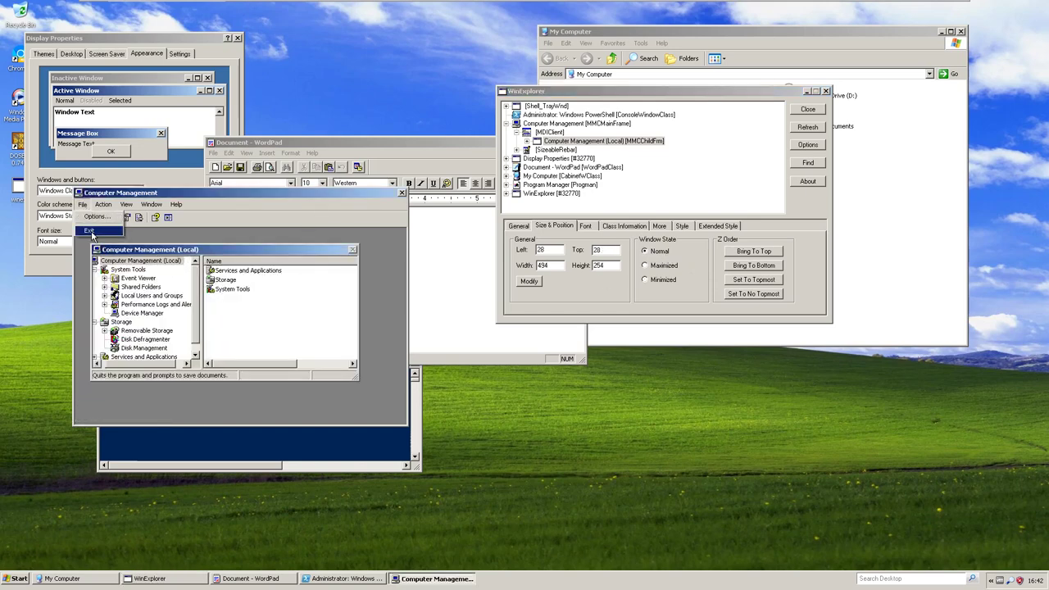
left_click(90, 234)
left_click(138, 369)
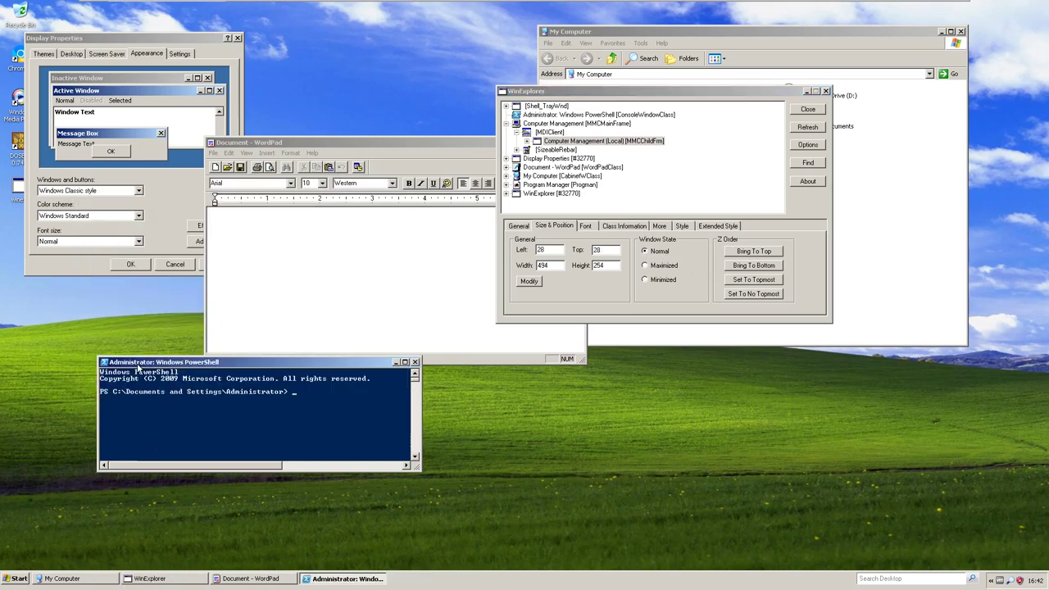
Open WordPad's Date and Time dialog, check its system menu, and close the dialog from there
left_click(357, 167)
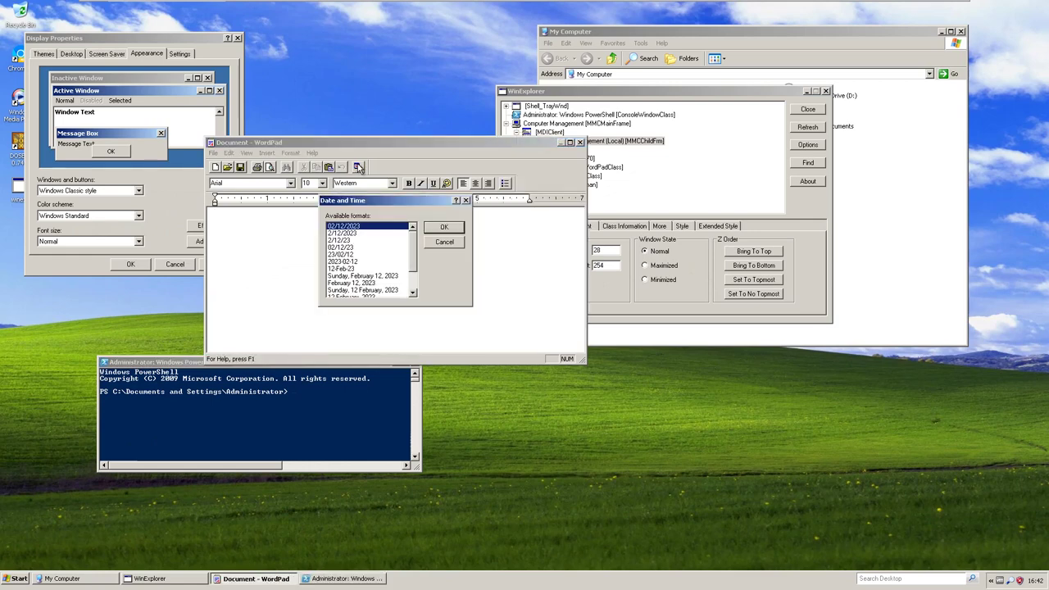
right_click(418, 205)
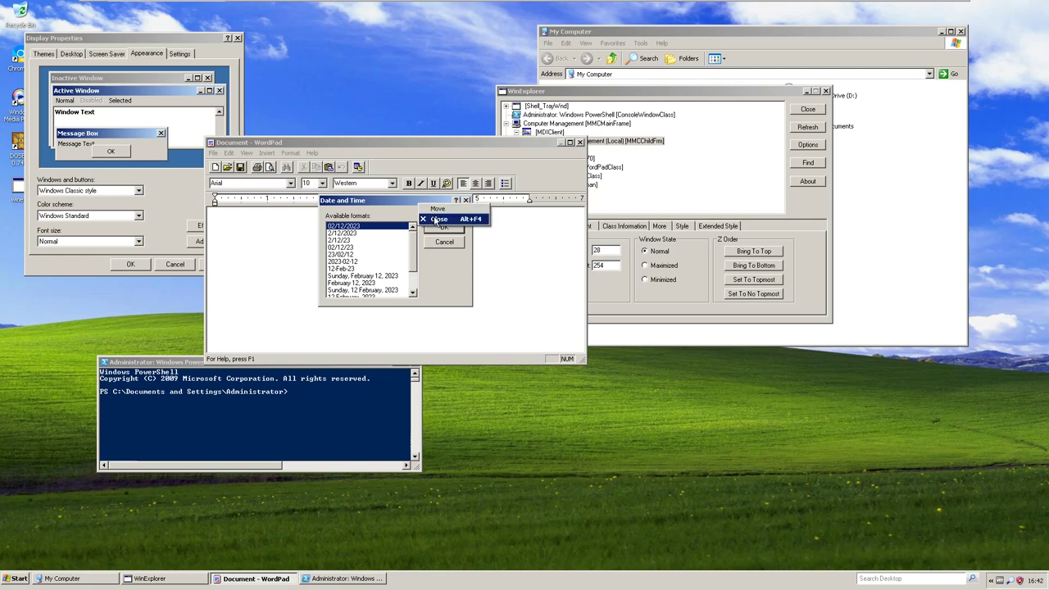
left_click(438, 222)
Try to send the WordPad document by e-mail and exit the Internet Connection Wizard
left_click(268, 153)
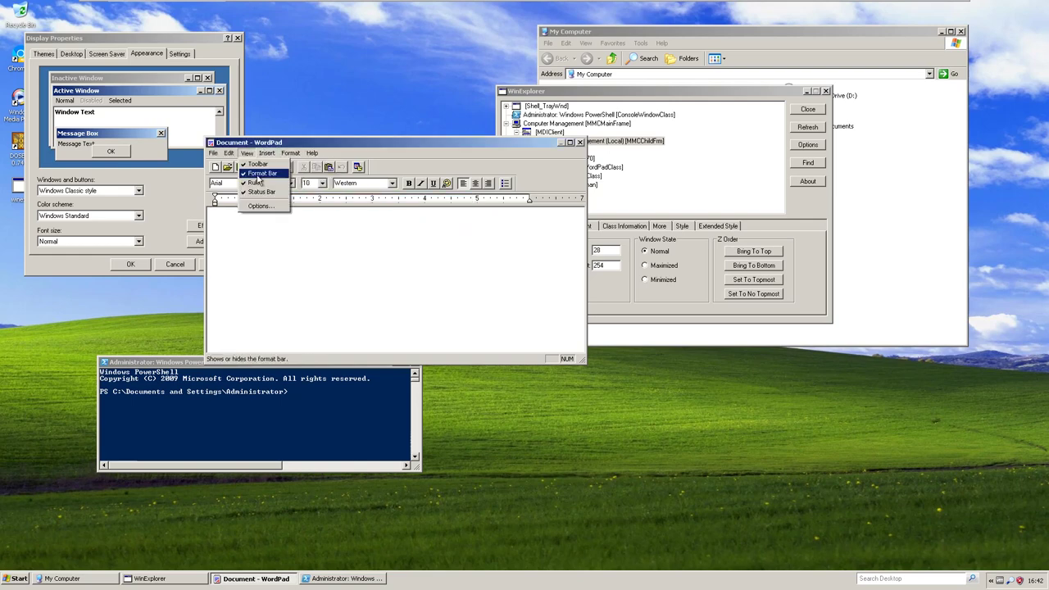
mouse_move(219, 155)
left_click(233, 252)
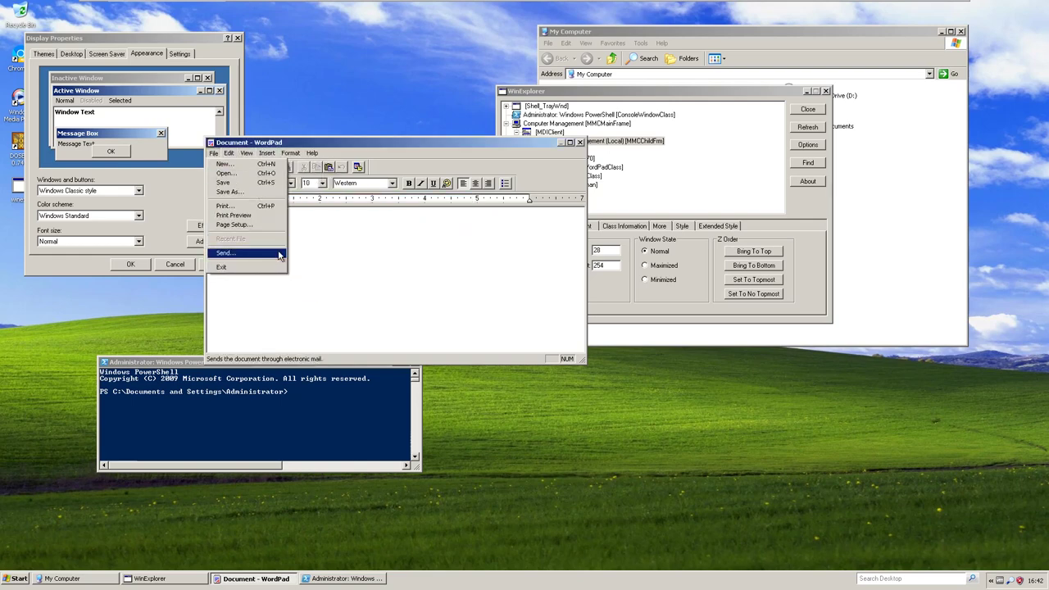
left_click(465, 354)
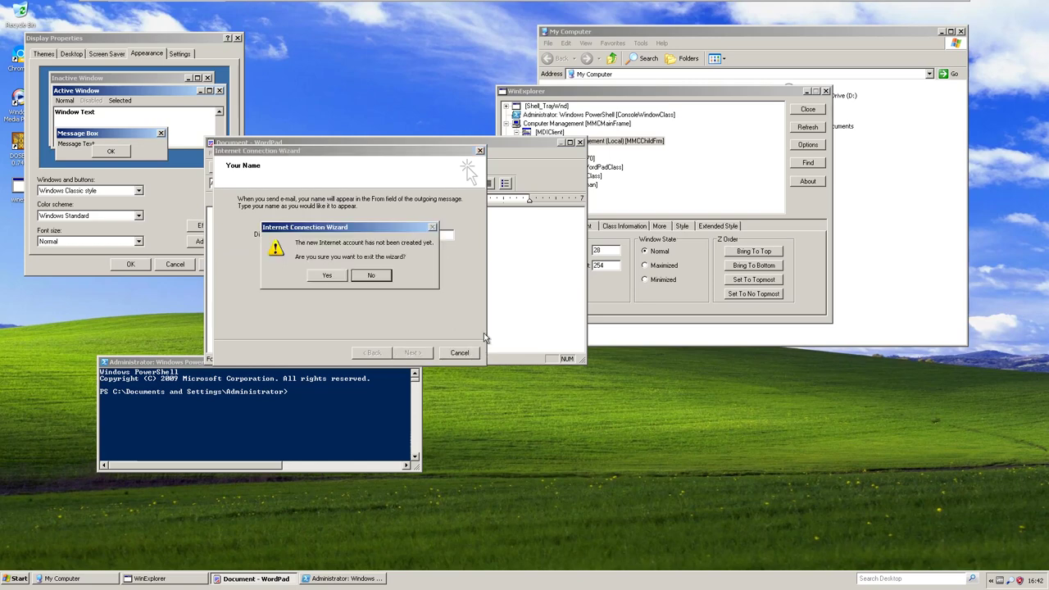
left_click(327, 277)
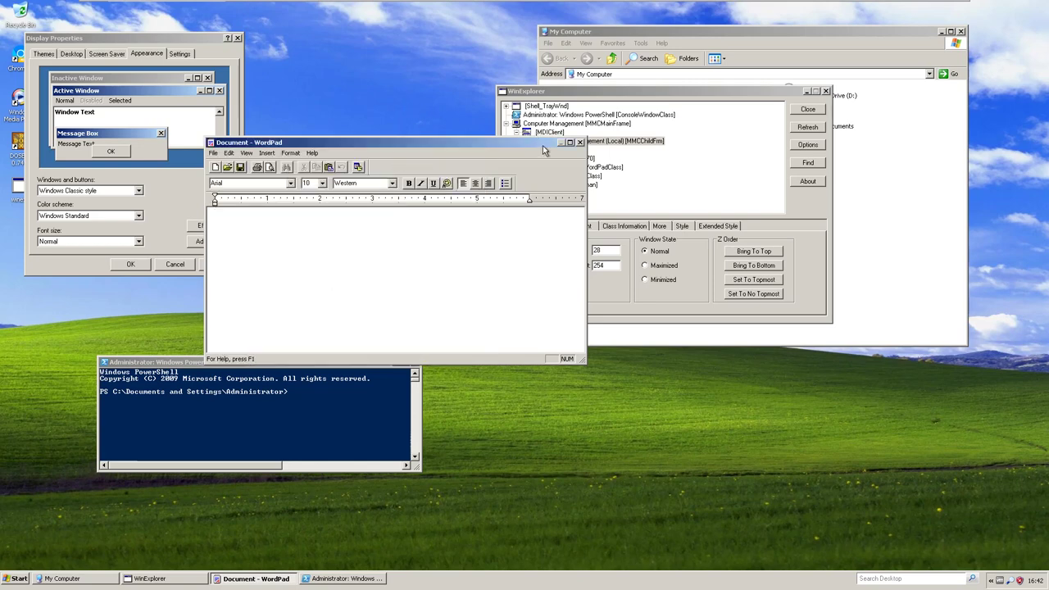
Move the WordPad window slightly down, refresh WinExplorer's window list, and select the WordPadClass window
left_click_drag(542, 145, 536, 181)
right_click(536, 181)
left_click(809, 130)
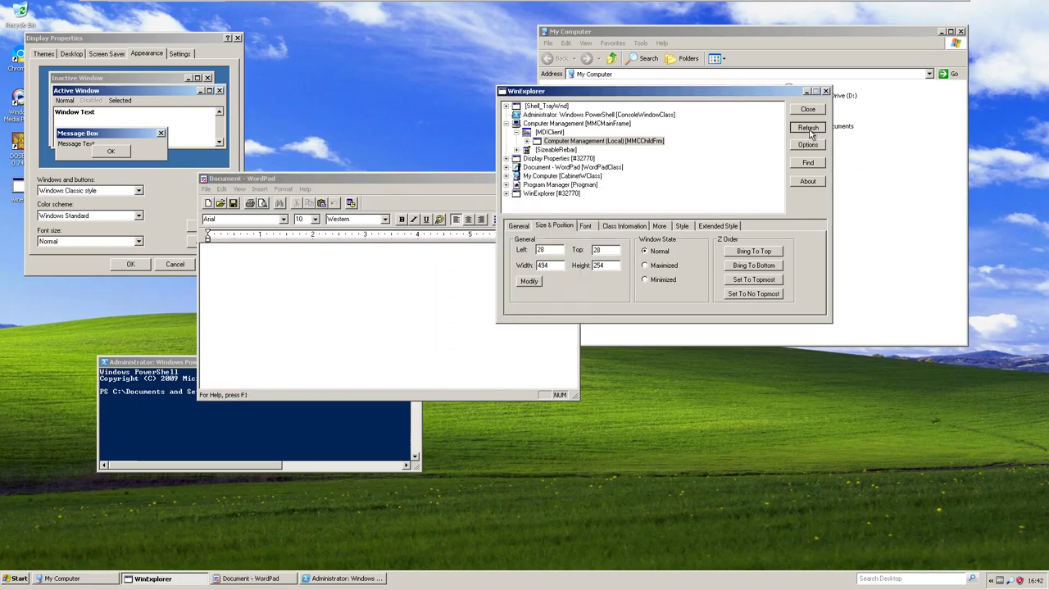
left_click(556, 133)
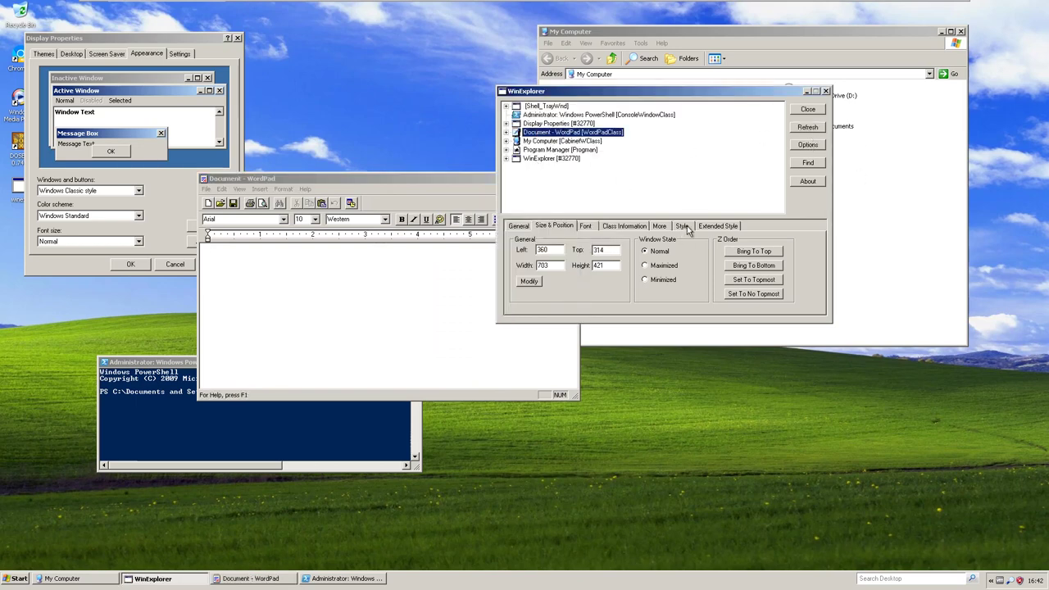
Clear WS_MINIMIZEBOX and WS_MAXIMIZEBOX on the WordPad window and check its system menu
left_click(683, 226)
left_click(552, 253)
left_click(207, 249)
left_click(587, 245)
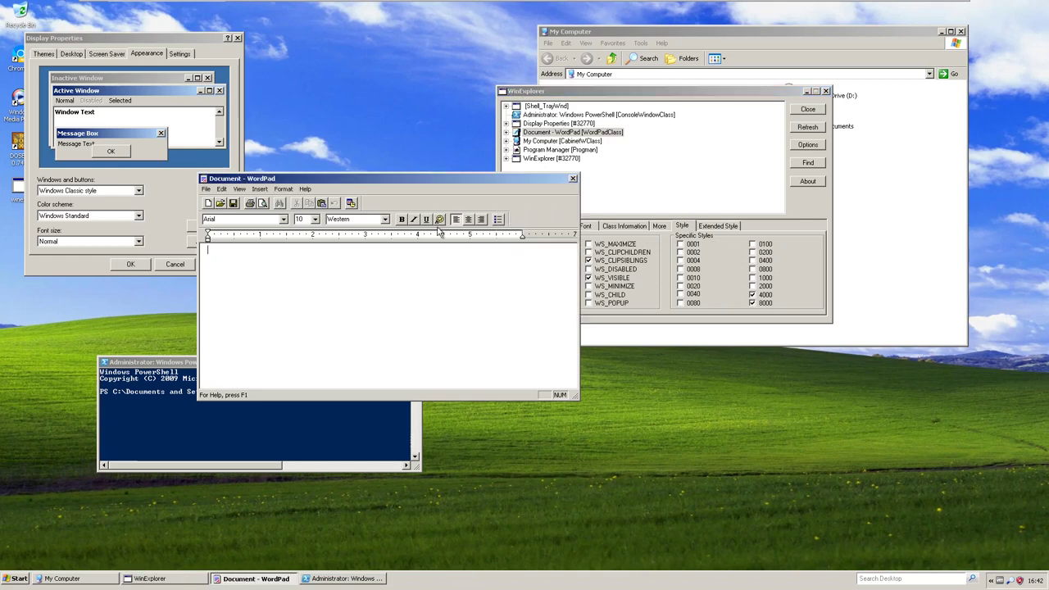
right_click(459, 178)
Move the WordPad window to the desktop's lower-left corner and launch Internet Explorer
left_click_drag(439, 180, 238, 325)
left_click(15, 577)
left_click(33, 528)
Launch Calculator from the Accessories programs
left_click(18, 579)
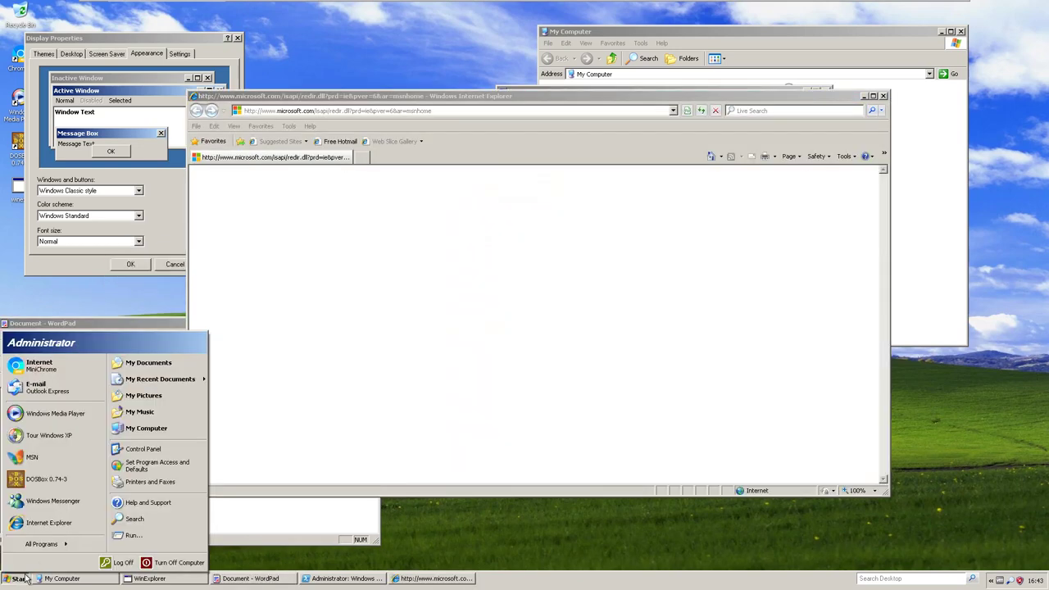
mouse_move(45, 545)
mouse_move(129, 419)
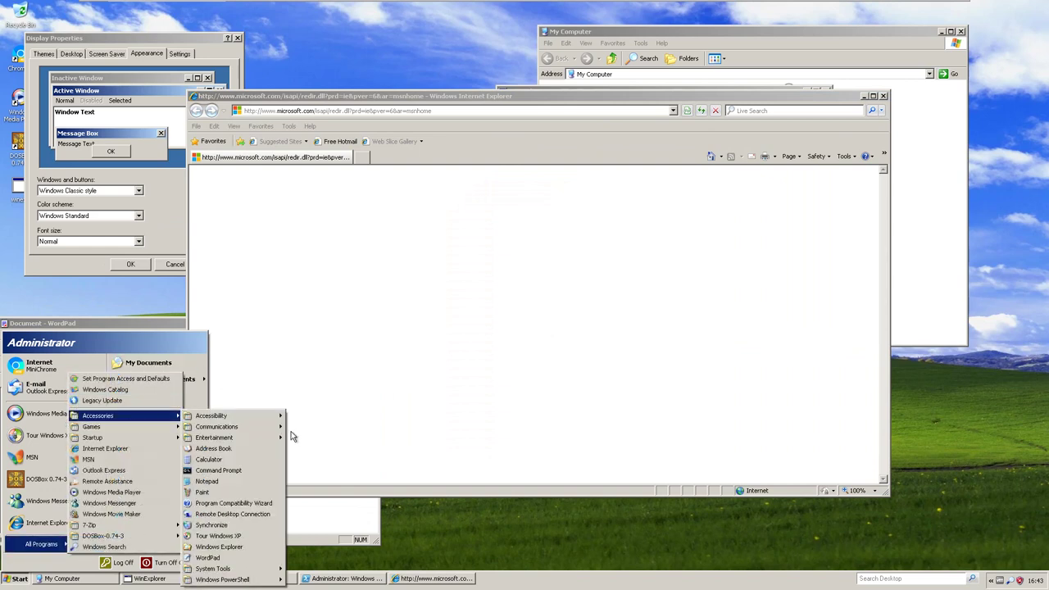
left_click(208, 459)
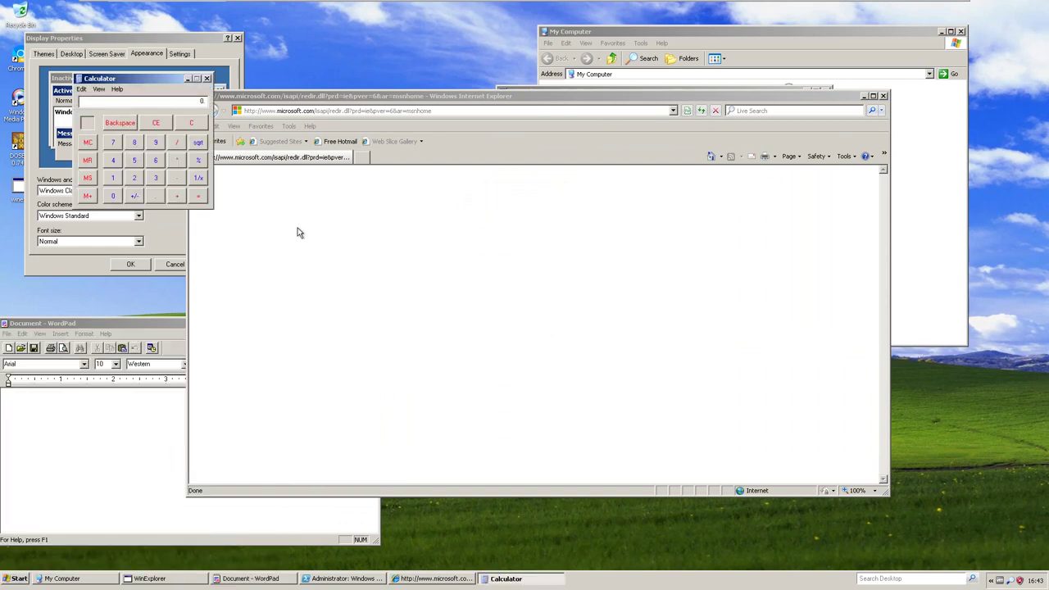
Switch the Internet Explorer window to full screen and bring up the Start menu over it
left_click(310, 131)
left_click(235, 125)
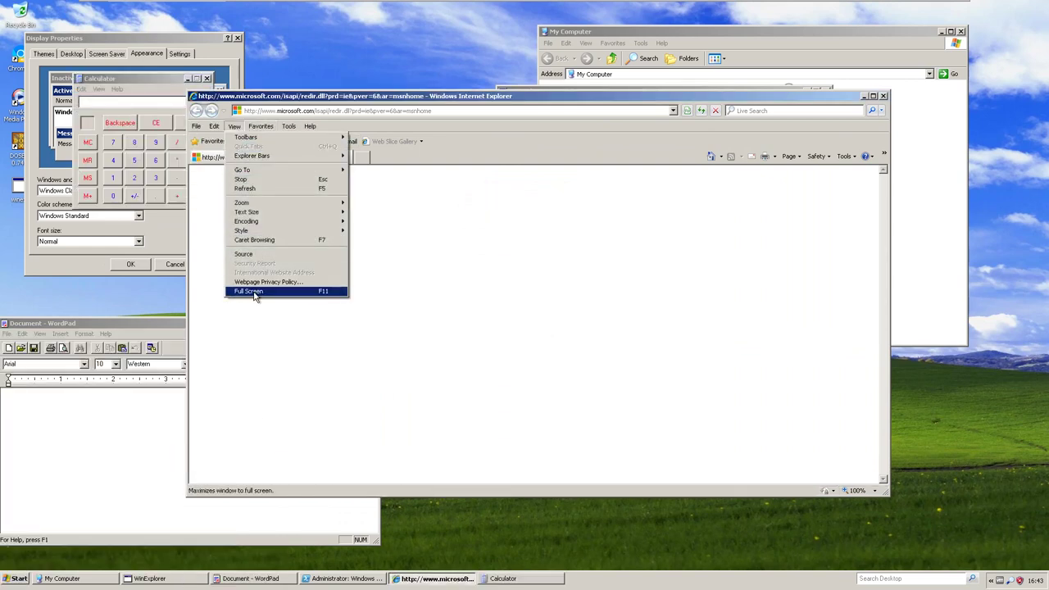
left_click(287, 290)
key("super")
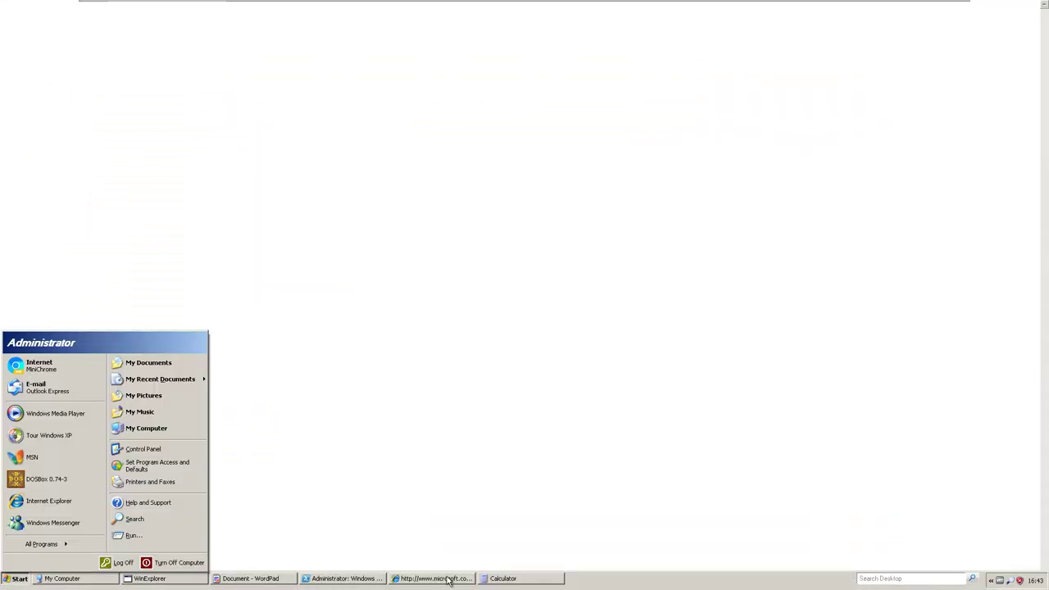
Refresh the WinExplorer window list and enable WS_DLGFRAME and WS_BORDER on the full-screen Internet Explorer window
right_click(443, 579)
key("Escape")
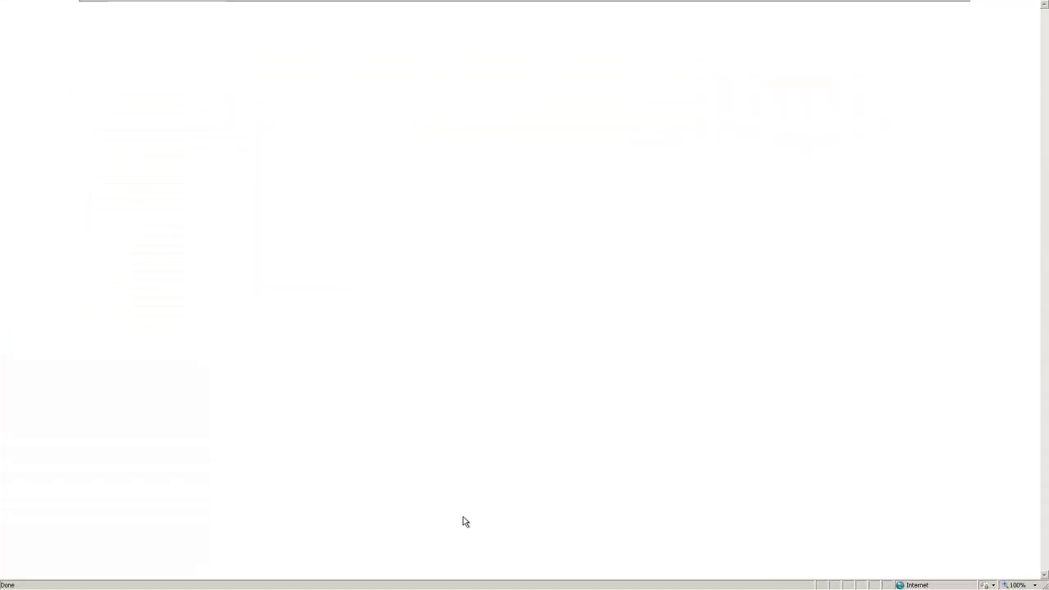
key("super")
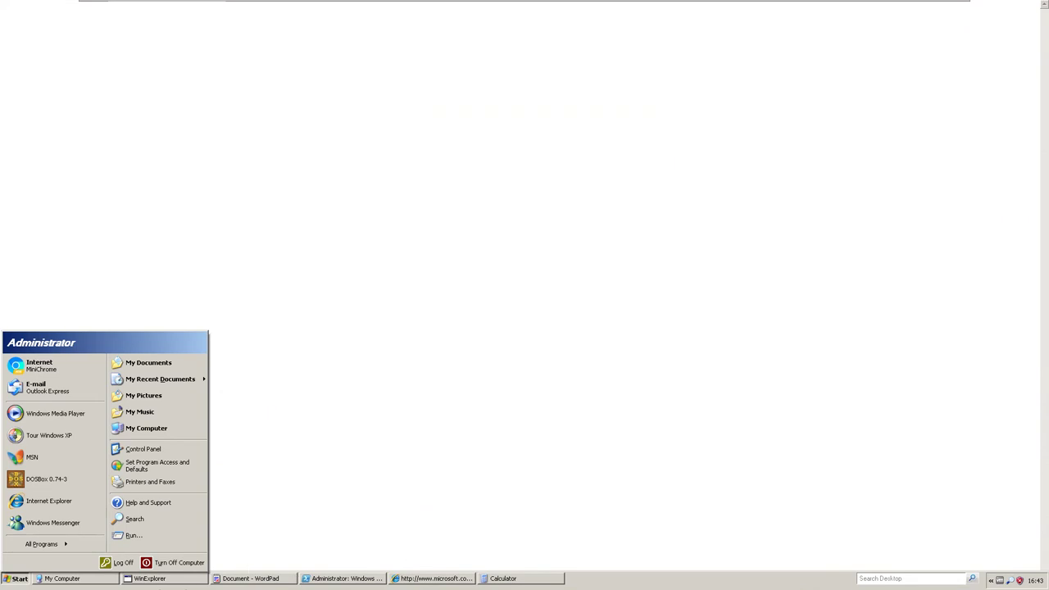
left_click(145, 579)
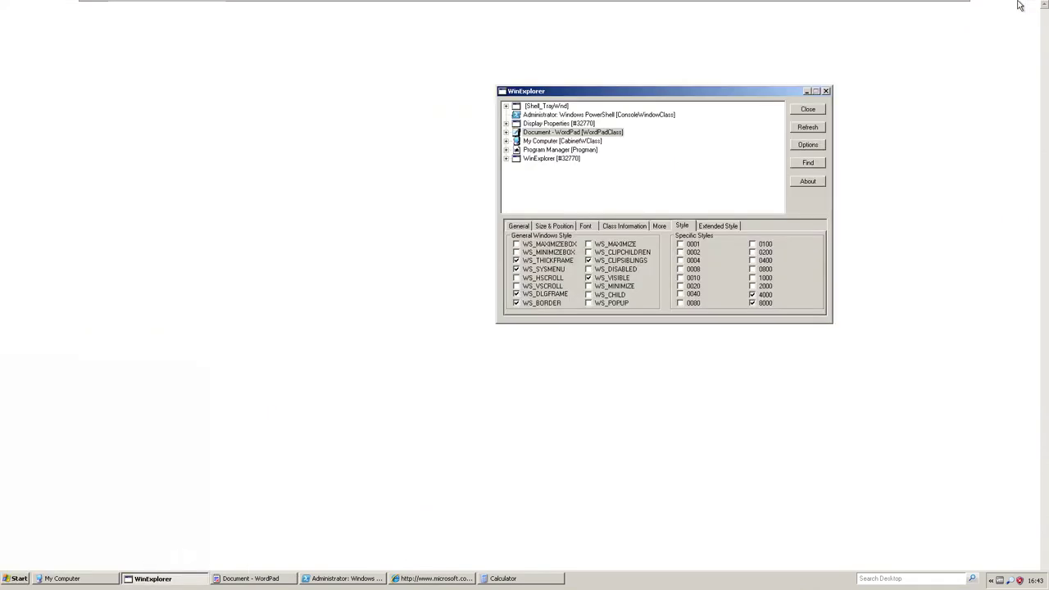
left_click(808, 128)
left_click(553, 152)
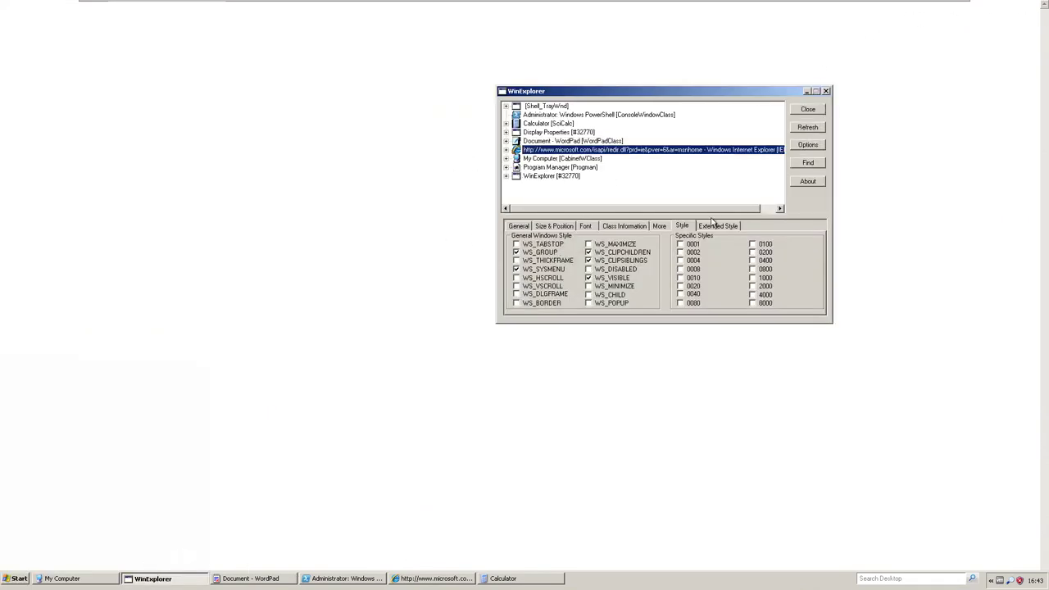
left_click(544, 295)
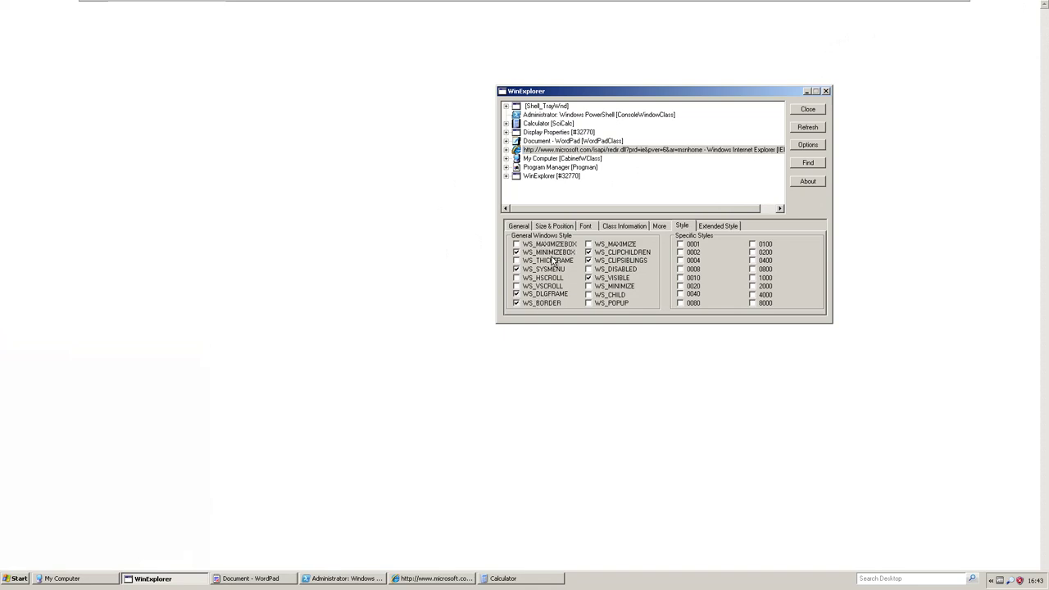
Set the Internet Explorer window state to Minimized and back to Normal, and bring it out of full screen using its title bar
left_click(558, 226)
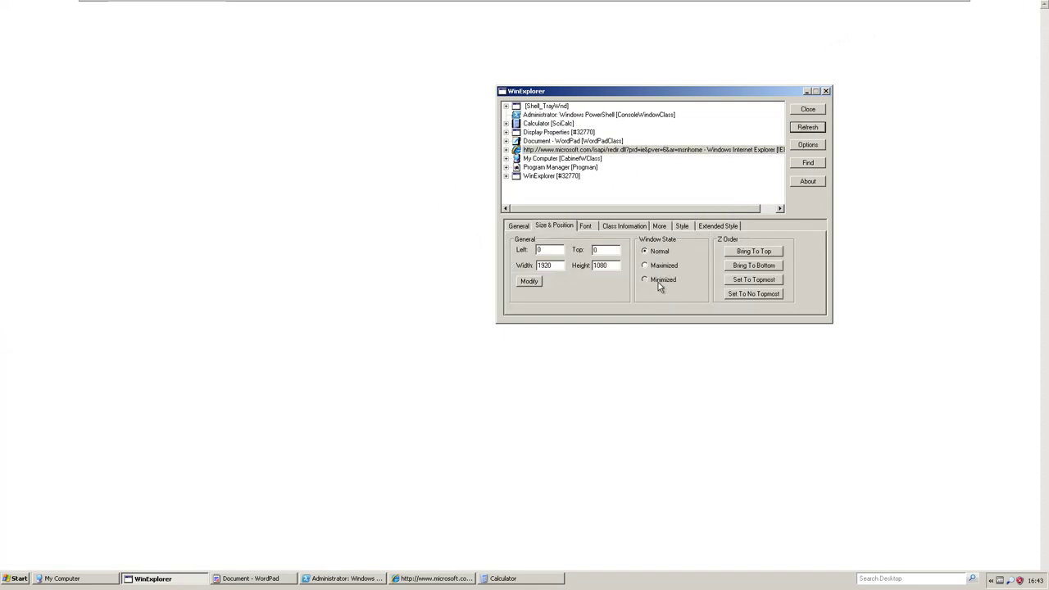
left_click(658, 282)
left_click(663, 260)
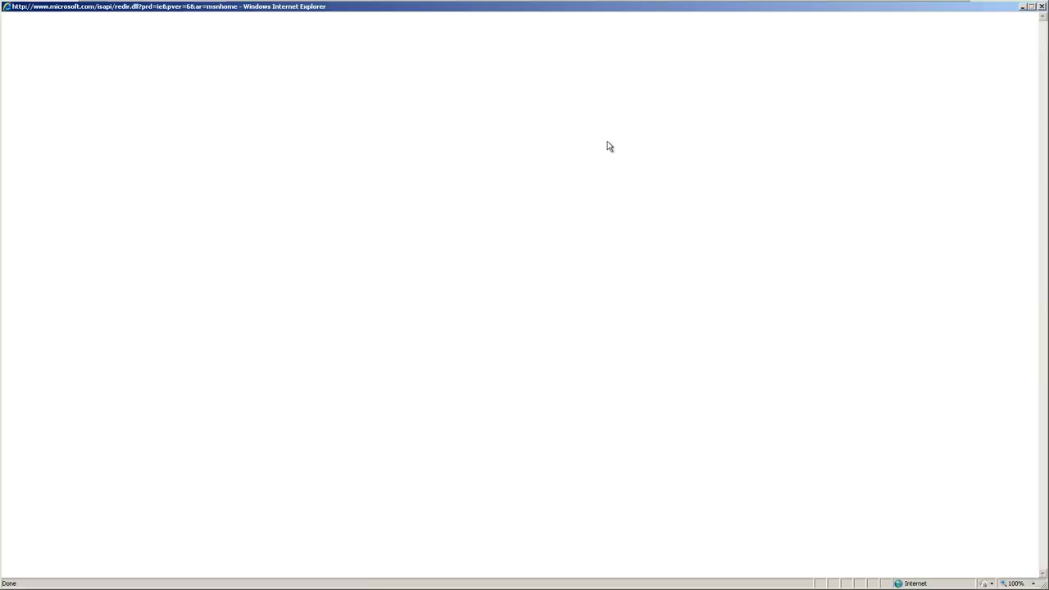
double_click(416, 14)
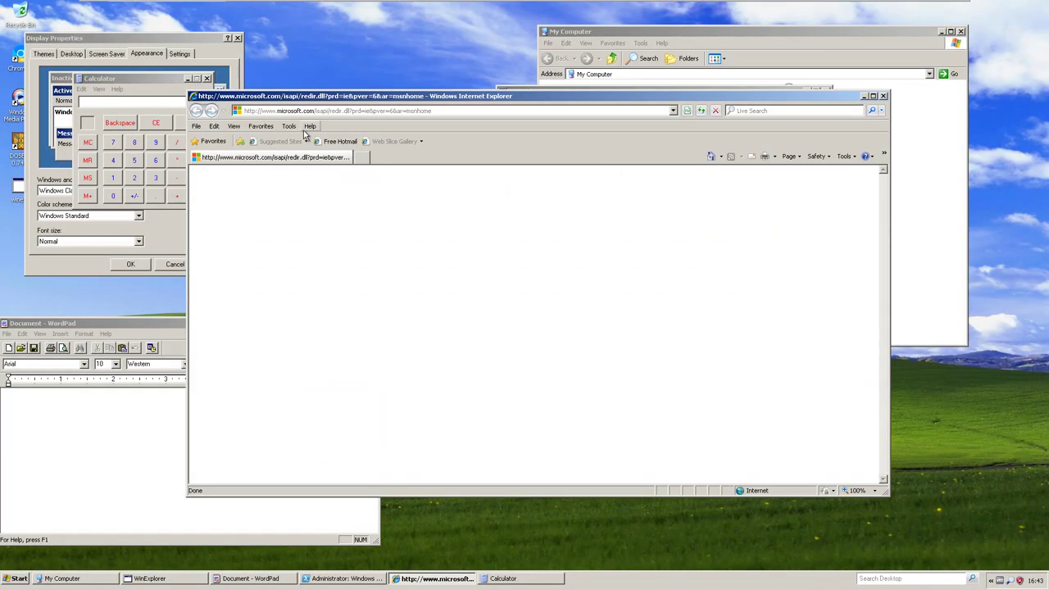
Put Internet Explorer back in full screen and enable WS_BORDER and WS_DLGFRAME on its window again
left_click(235, 127)
left_click(250, 289)
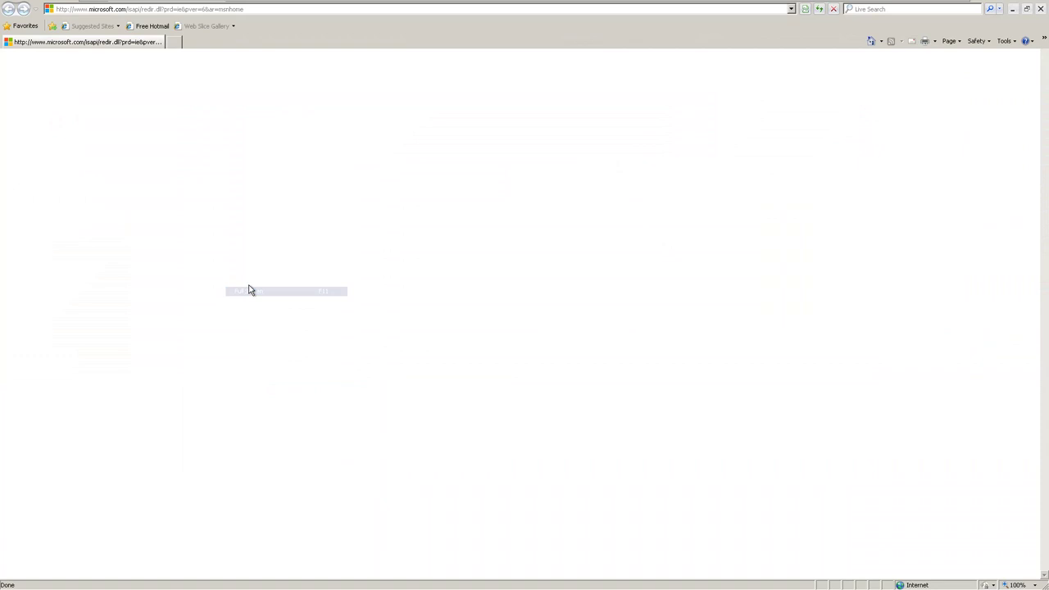
left_click(682, 226)
left_click(808, 127)
left_click(525, 304)
left_click(529, 297)
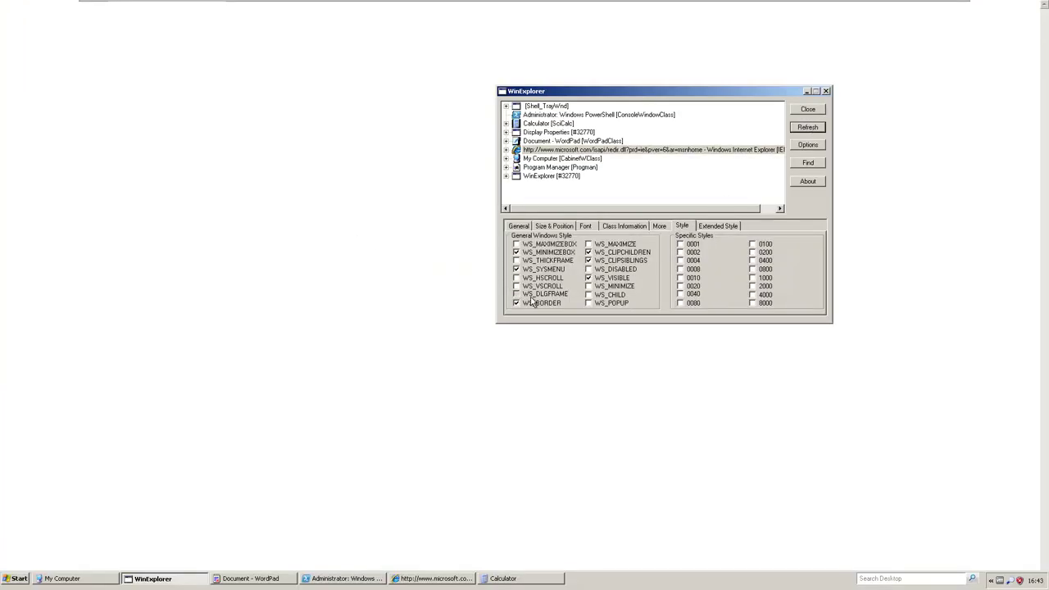
Refresh the Internet Explorer window's details and switch its window state to Maximized and back to Normal
left_click(554, 225)
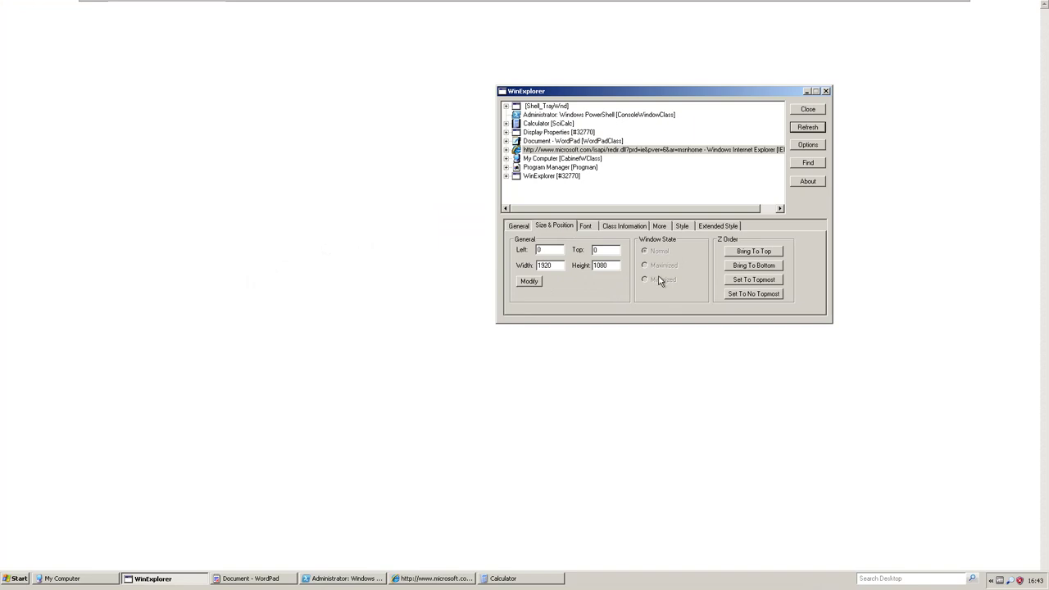
left_click(807, 127)
left_click(668, 265)
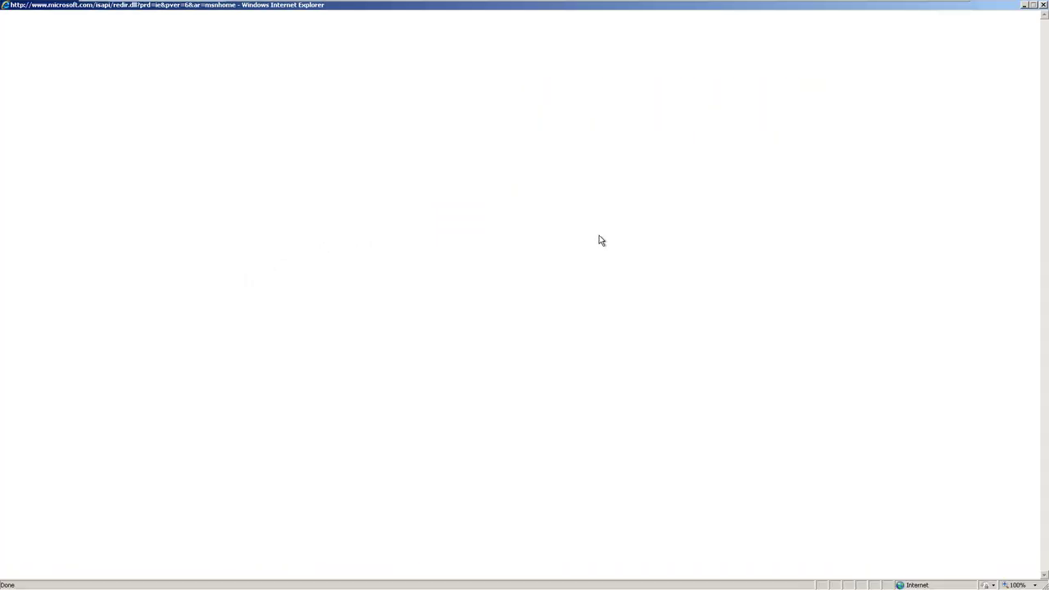
key("alt+Tab")
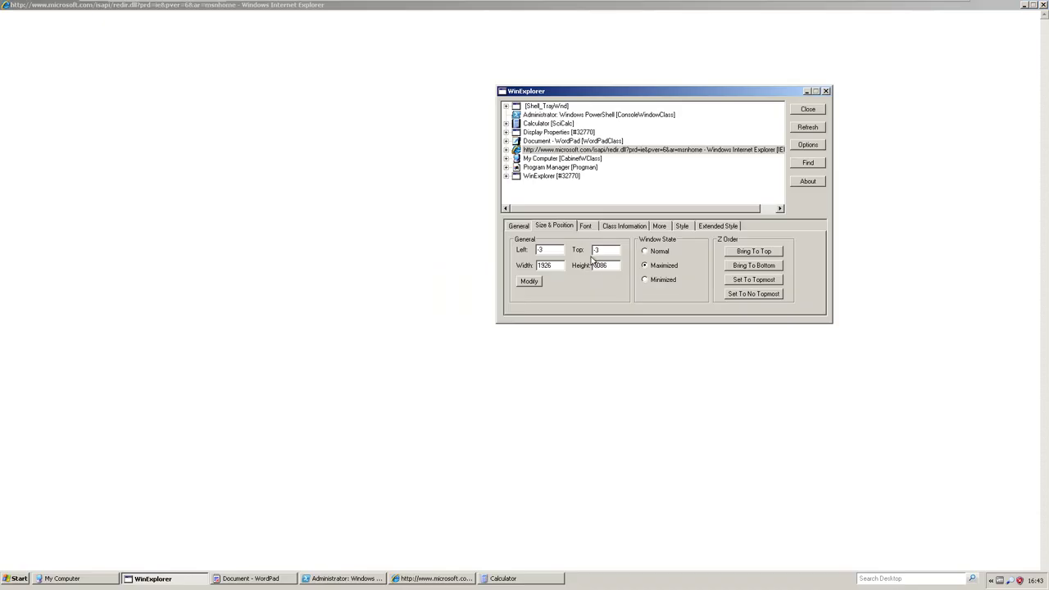
left_click(646, 252)
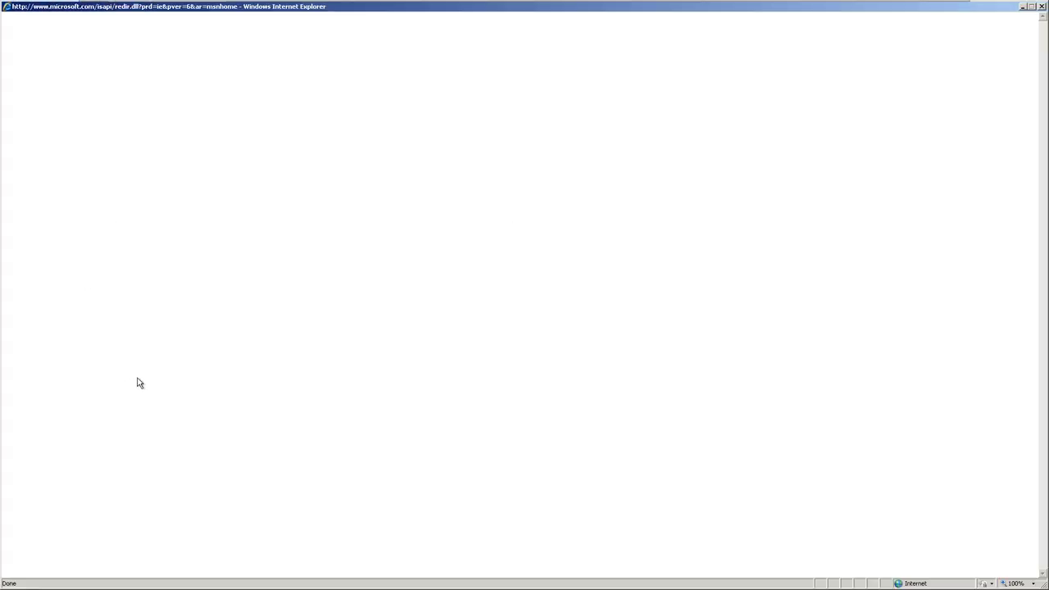
Check the Internet Explorer window's system menu and clear its WS_MINIMIZEBOX style
key("super")
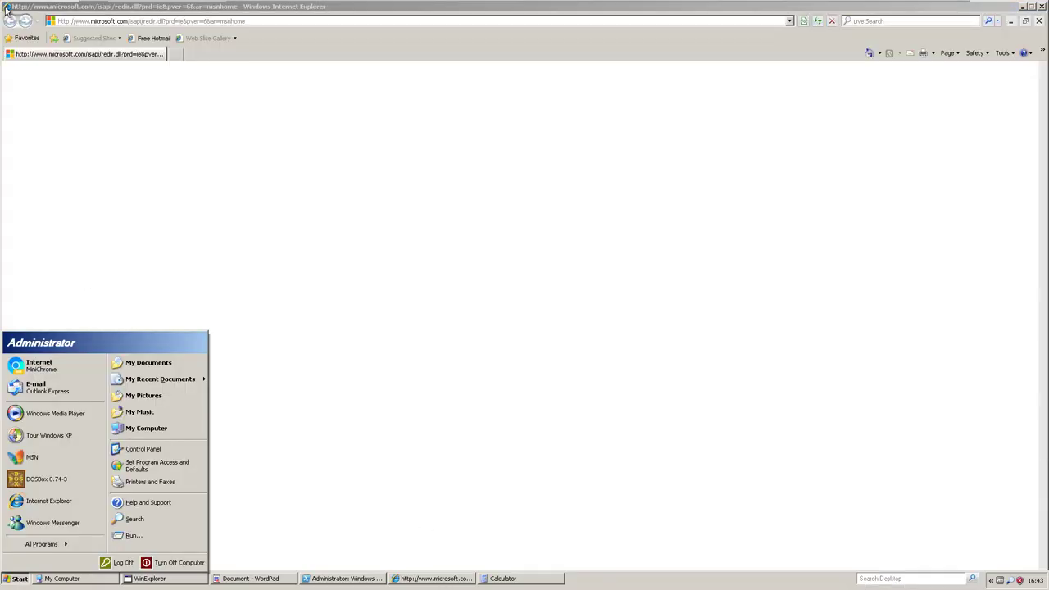
right_click(6, 7)
left_click(691, 259)
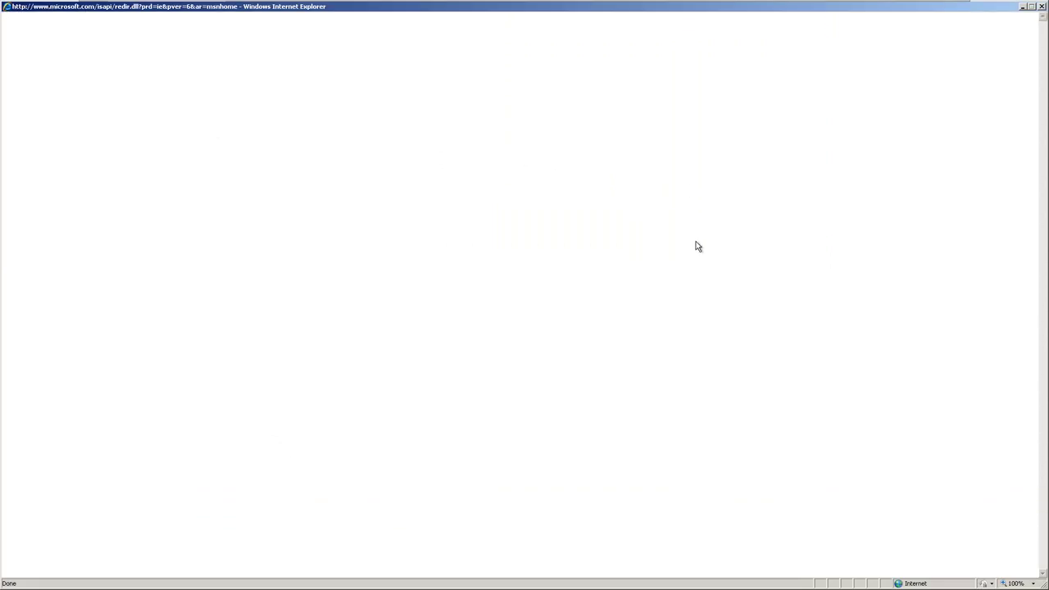
key("alt+Tab")
left_click(683, 226)
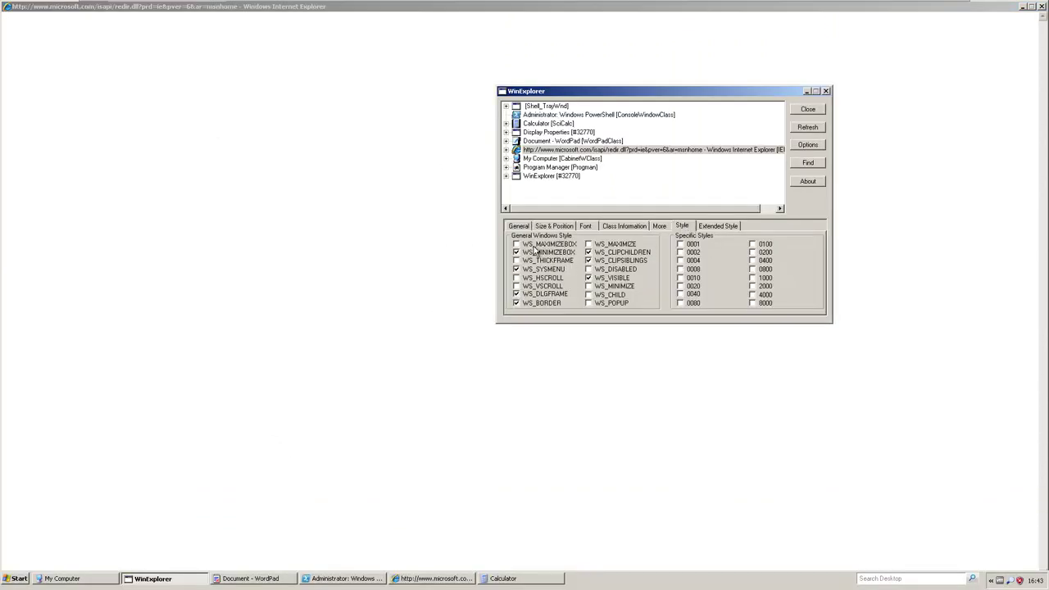
left_click(298, 279)
Open a new Internet Explorer tab and load google.com in it
right_click(56, 10)
left_click(179, 55)
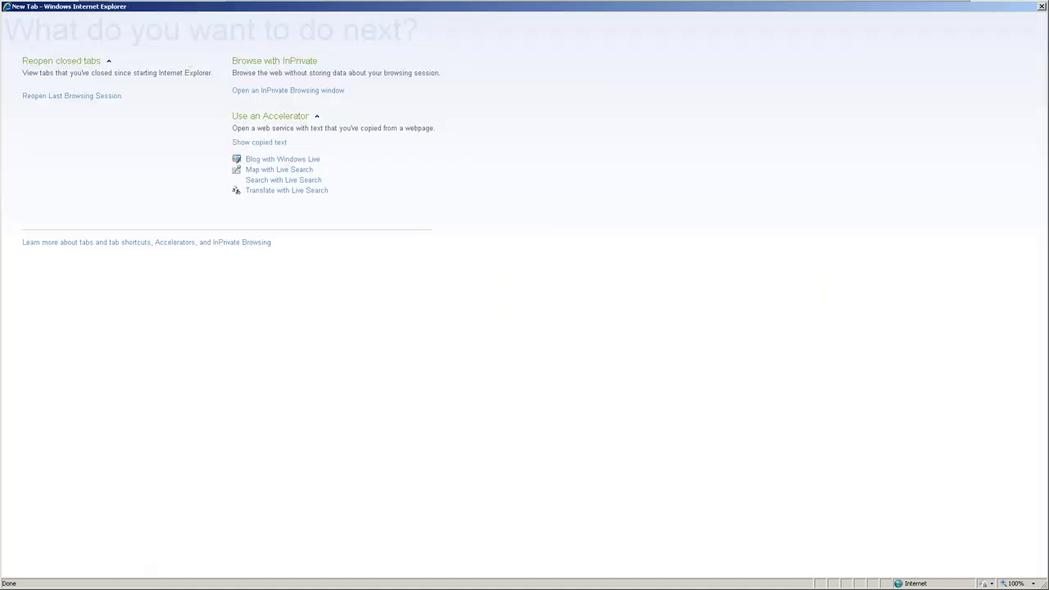
type("google.com")
key("Return")
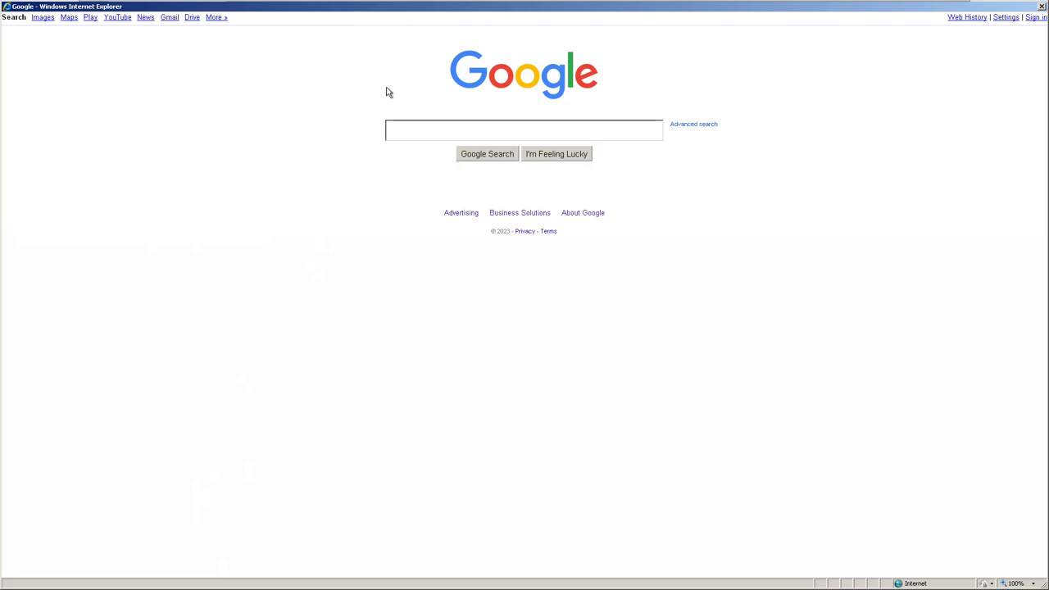
Turn off Auto-Hide for the toolbars of the full-screen Internet Explorer window
right_click(615, 7)
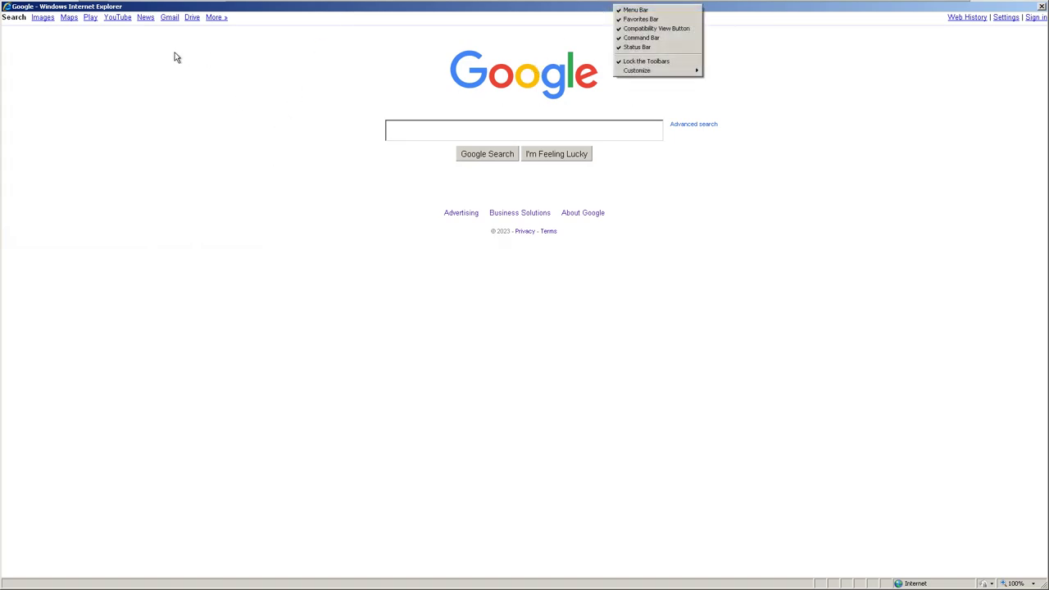
left_click(7, 10)
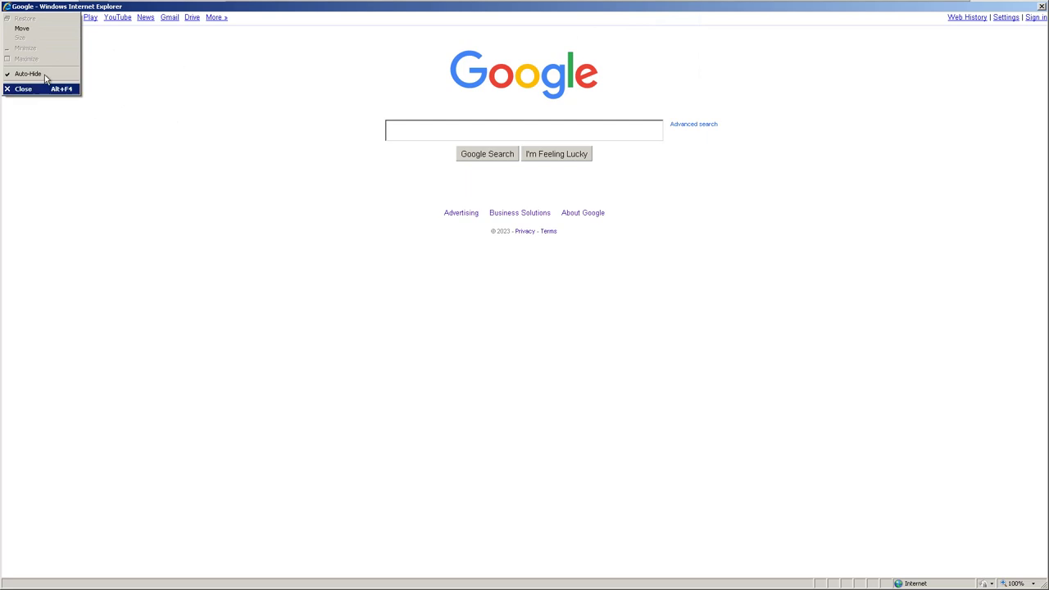
left_click(27, 74)
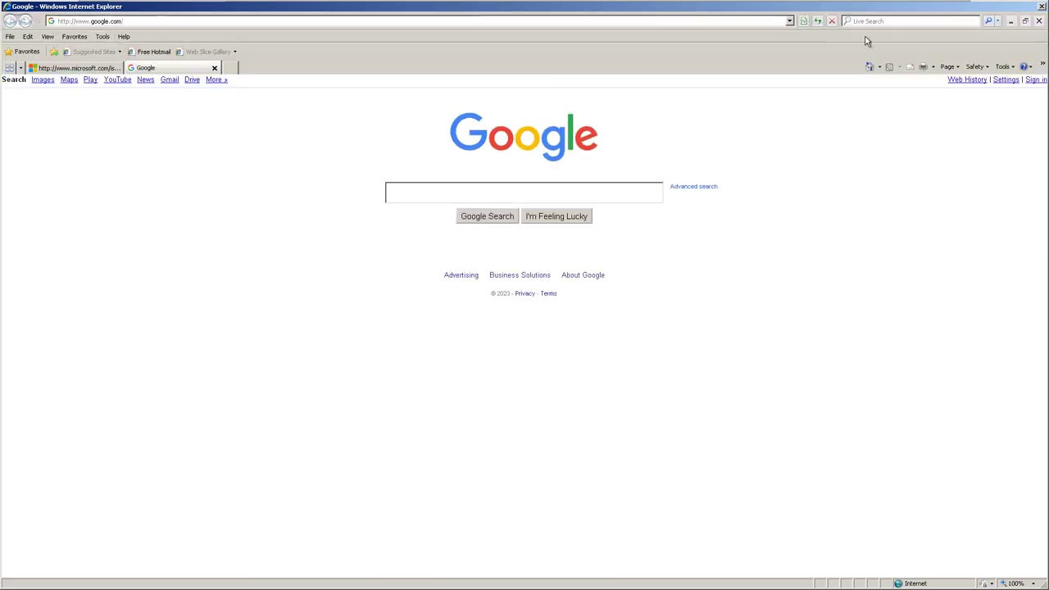
Refresh the WinExplorer list and examine the Internet Explorer window's child windows, including its command bar, frame tabs and navigation bar
key("alt+Tab")
left_click(808, 127)
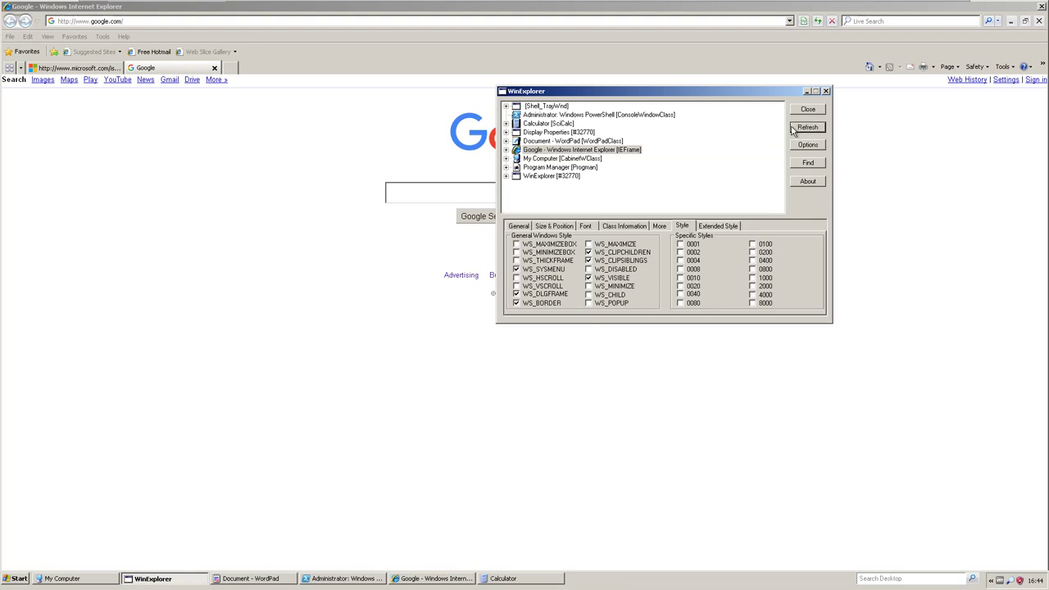
double_click(517, 151)
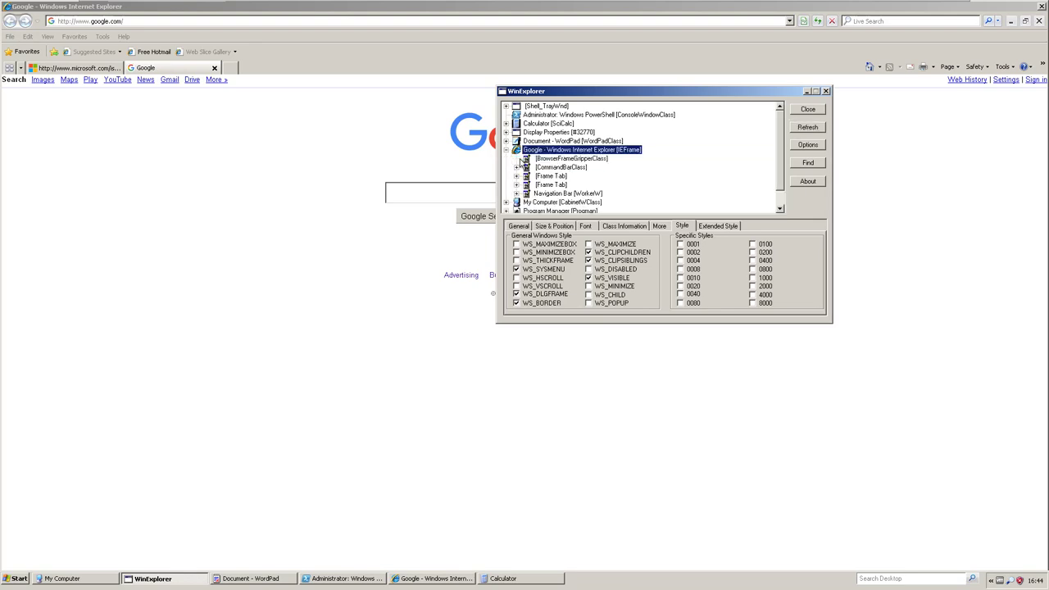
left_click(516, 168)
double_click(525, 185)
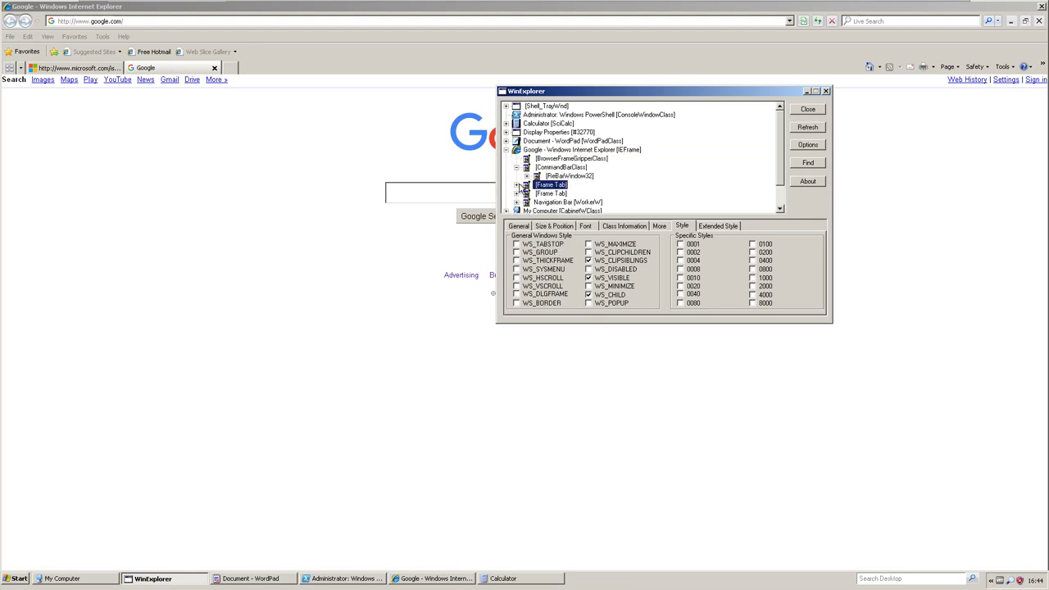
left_click(518, 167)
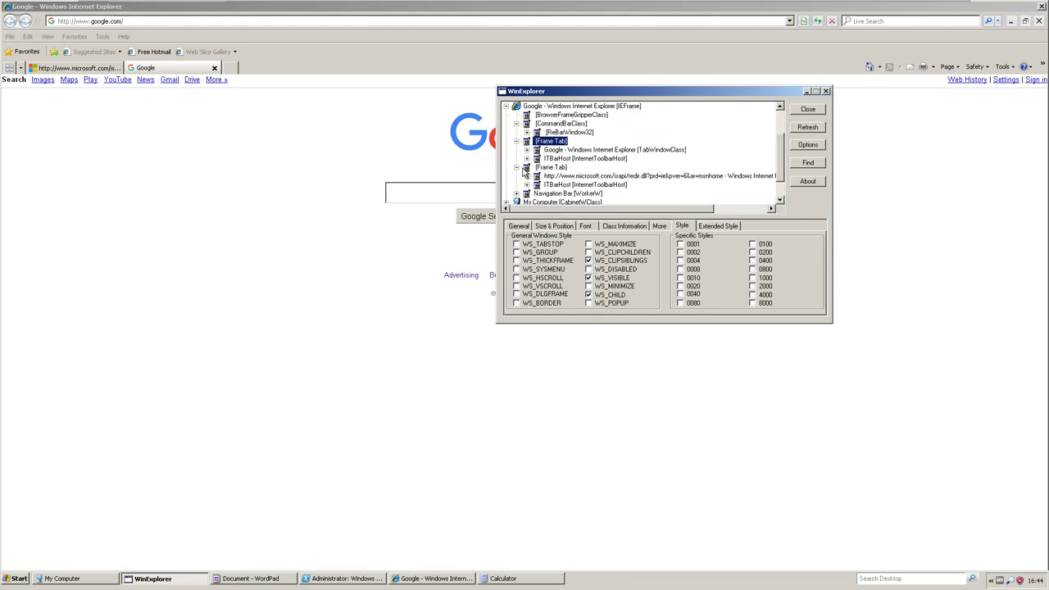
left_click(525, 195)
left_click(537, 194)
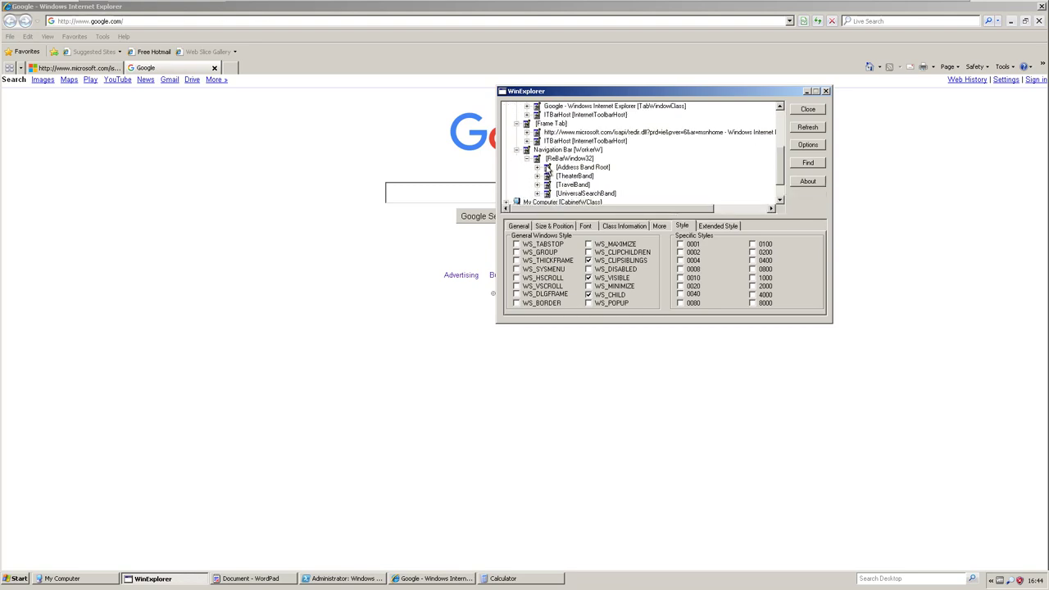
left_click(528, 143)
left_click(535, 124)
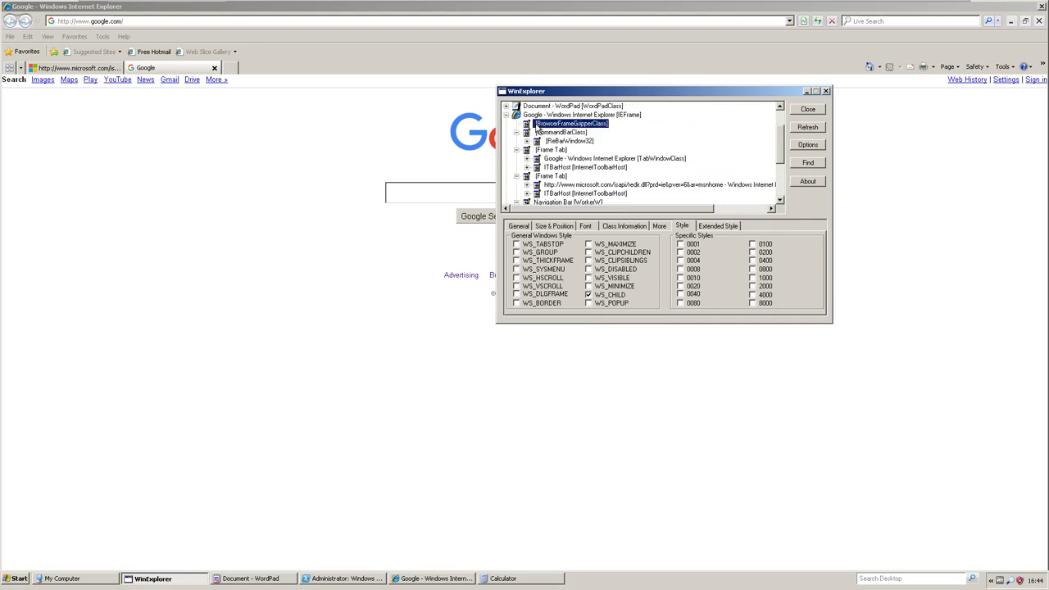
scroll(683, 130, "down", 3)
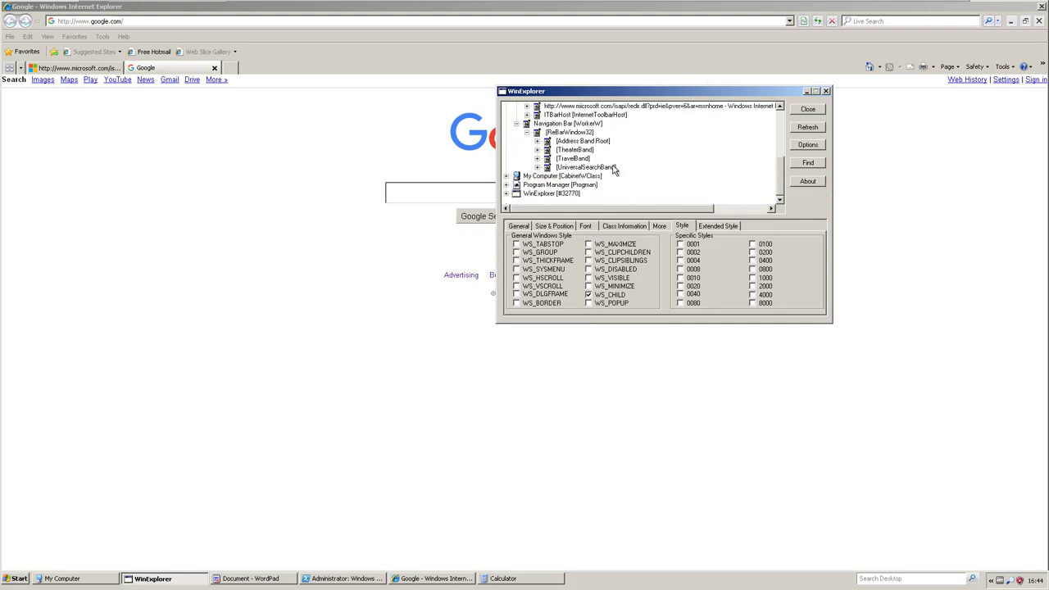
Clear WS_MAXIMIZEBOX and WS_MINIMIZEBOX on the My Computer window and close that window from the taskbar
left_click(562, 177)
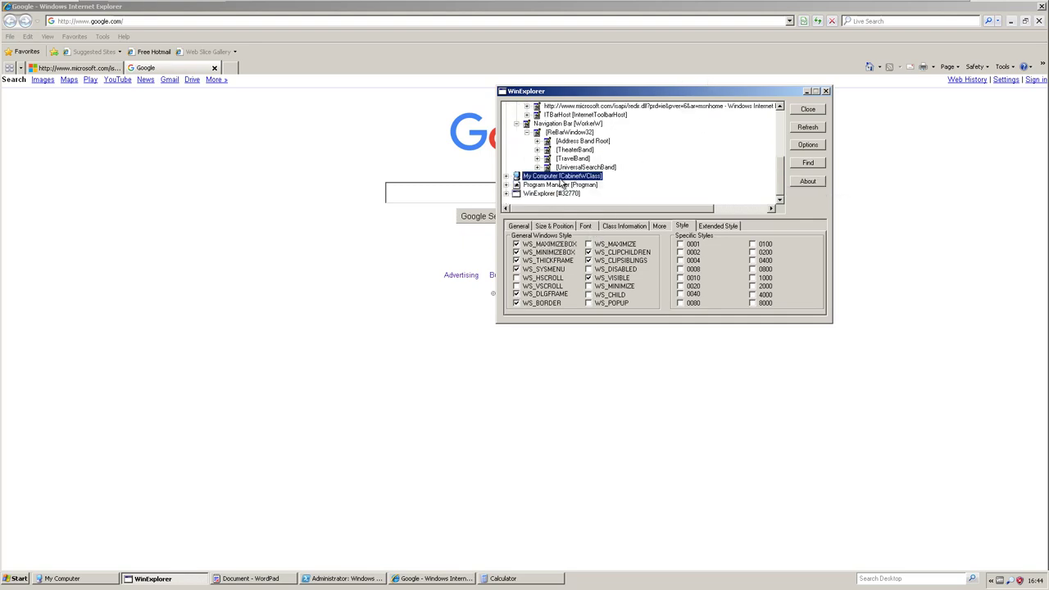
left_click(556, 245)
left_click(545, 253)
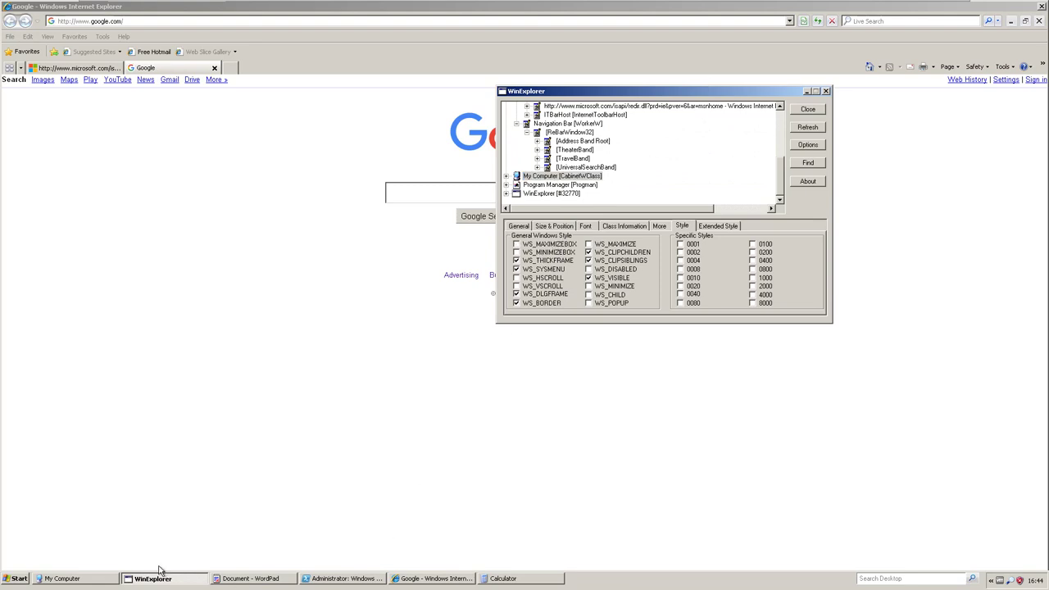
right_click(91, 574)
left_click(108, 566)
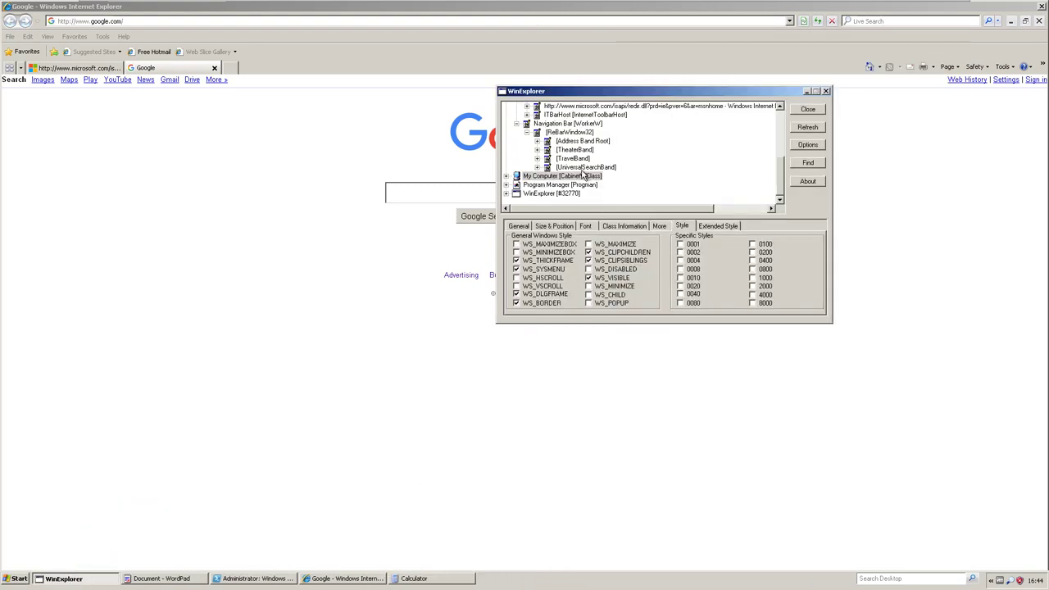
Clear WS_MINIMIZEBOX on the WinExplorer window itself and move the window toward the middle of the desktop
left_click(561, 196)
left_click(546, 253)
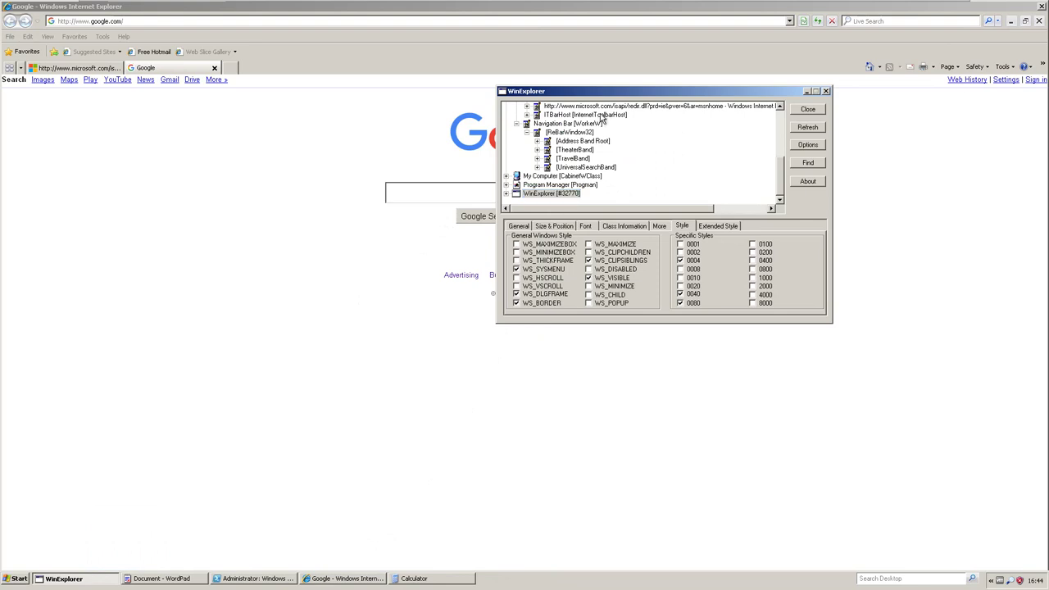
right_click(618, 91)
left_click_drag(610, 92, 557, 153)
left_click(528, 185)
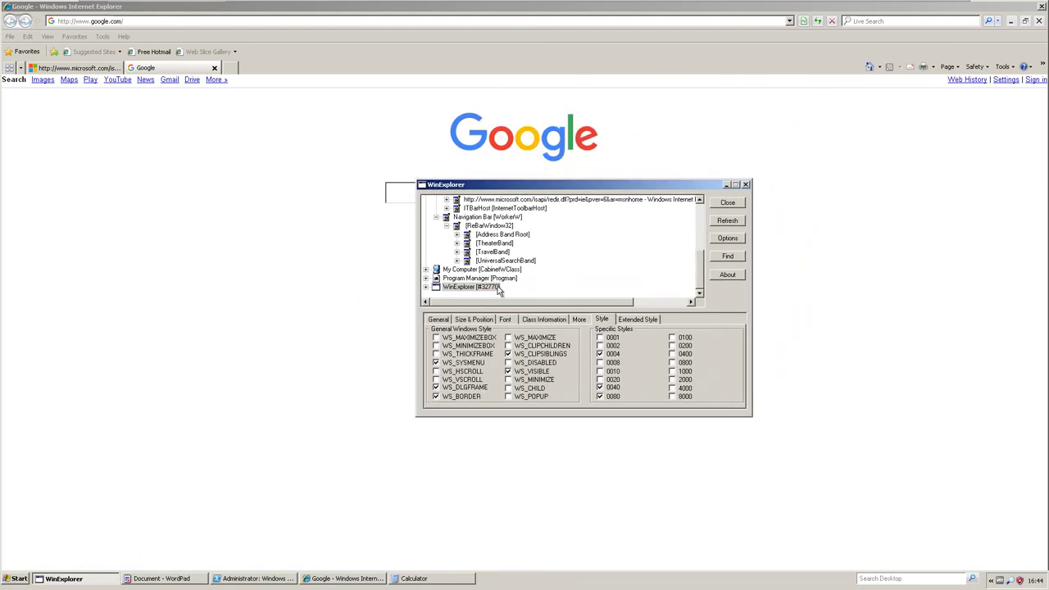
Clear WS_SYSMENU on the WinExplorer window and refresh the window list
left_click(476, 365)
left_click(614, 201)
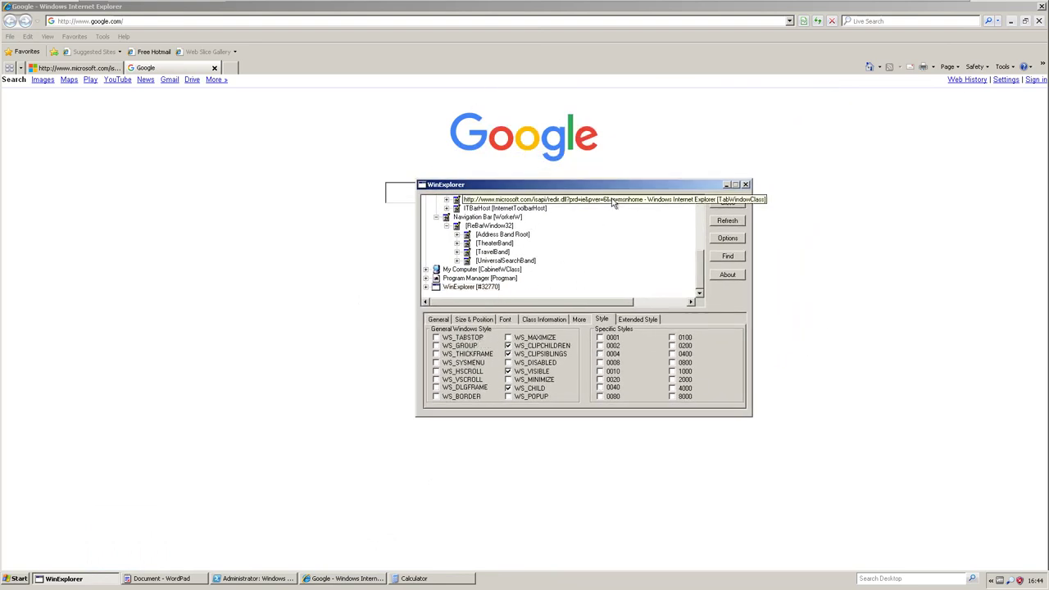
left_click(734, 220)
left_click(758, 588)
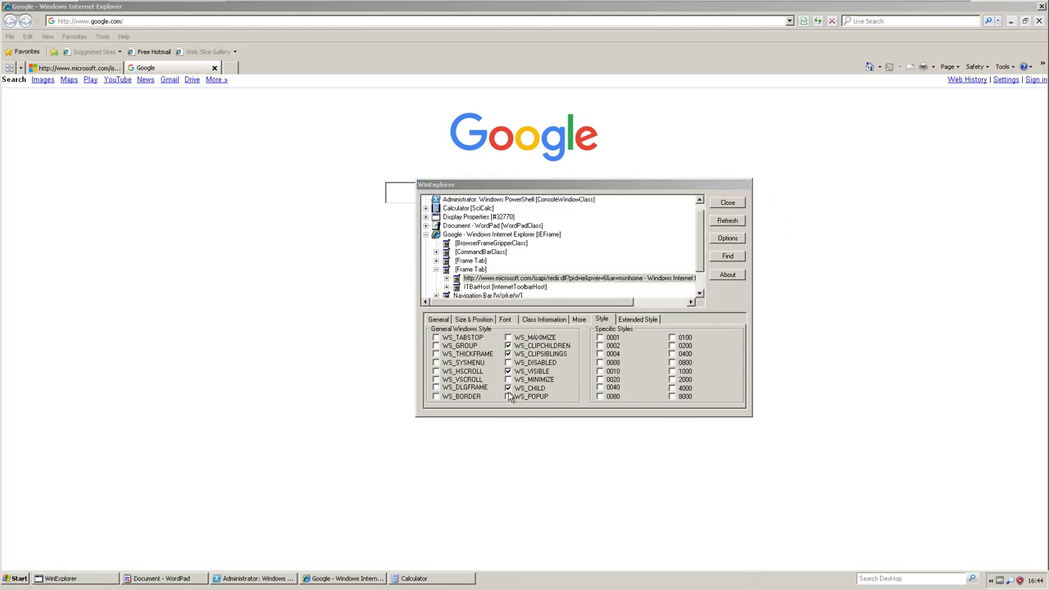
left_click(469, 361)
left_click(636, 580)
Select the WinExplorer window in the list and turn its WS_SYSMENU style back on
left_click(537, 227)
scroll(525, 236, "down", 1)
scroll(507, 243, "up", 1)
left_click(470, 295)
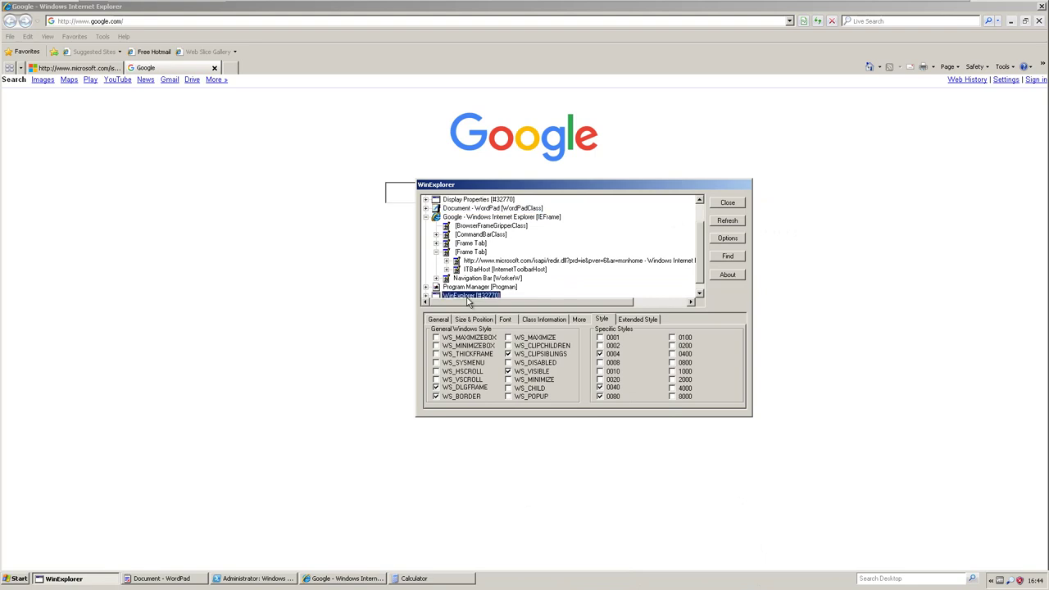
left_click(457, 364)
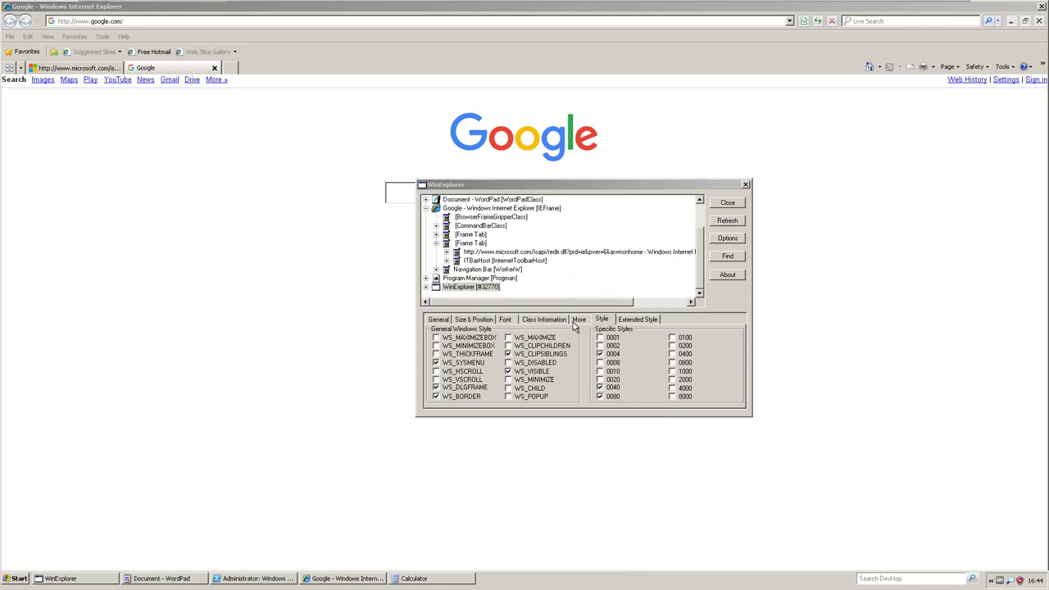
Take the Internet Explorer window out of full-screen mode and minimize it
right_click(652, 22)
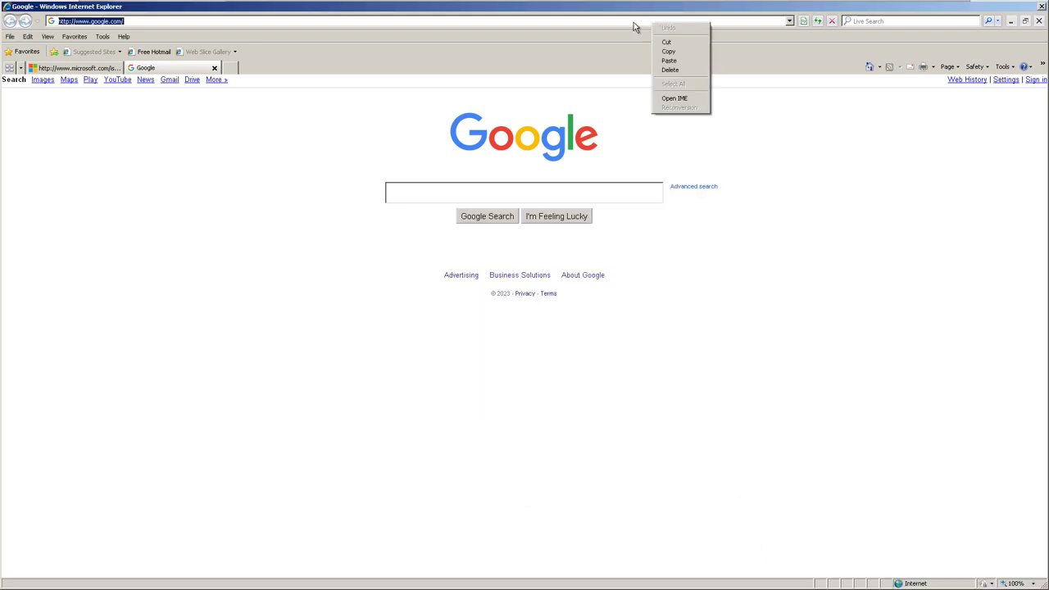
right_click(656, 10)
key("F11")
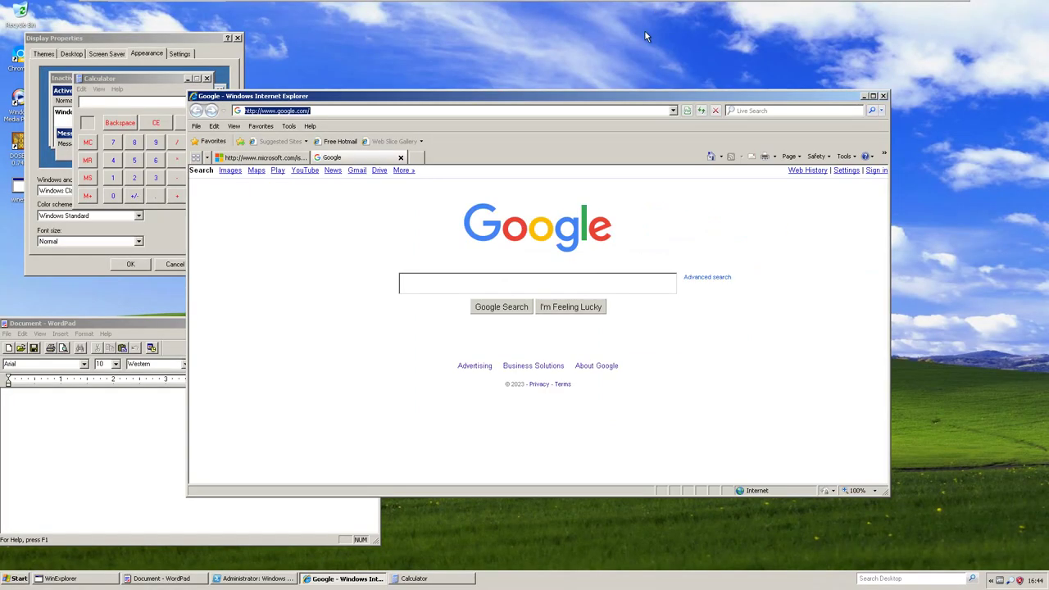
right_click(652, 93)
left_click(688, 121)
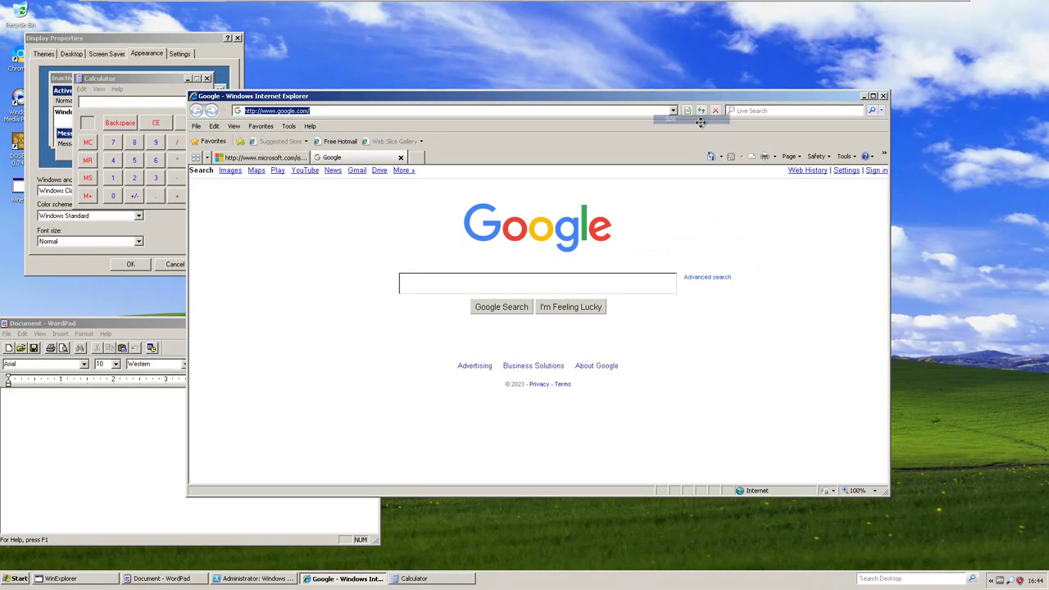
left_click(865, 97)
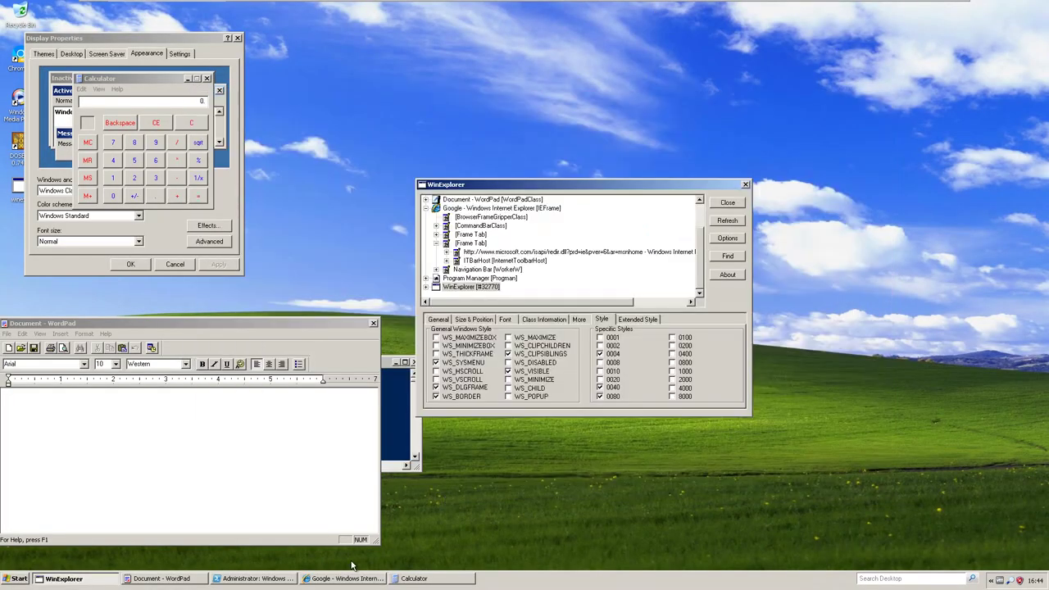
Bring back Internet Explorer, then maximize and minimize it using its window menu commands
left_click(343, 578)
right_click(344, 578)
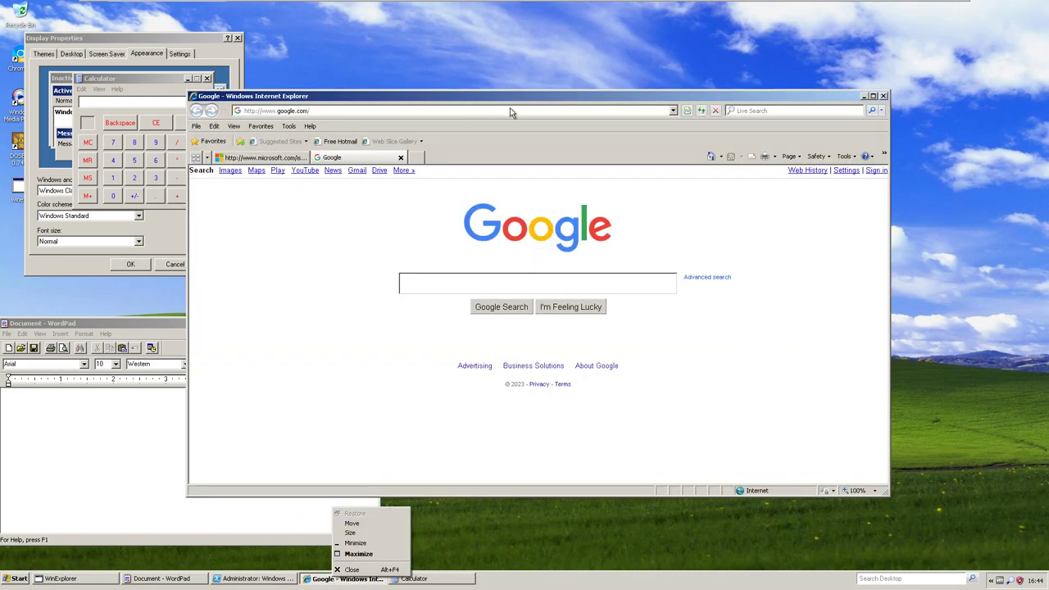
key("Escape")
left_click(566, 164)
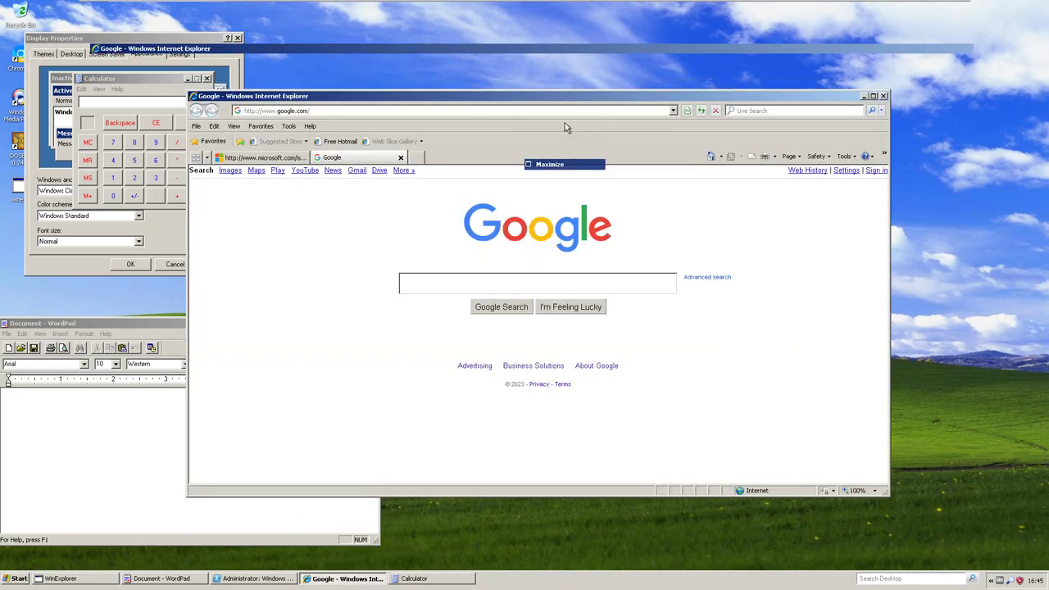
right_click(594, 26)
left_click(615, 62)
Reopen the maximized Internet Explorer window and restore it to its normal size
right_click(337, 576)
left_click(311, 500)
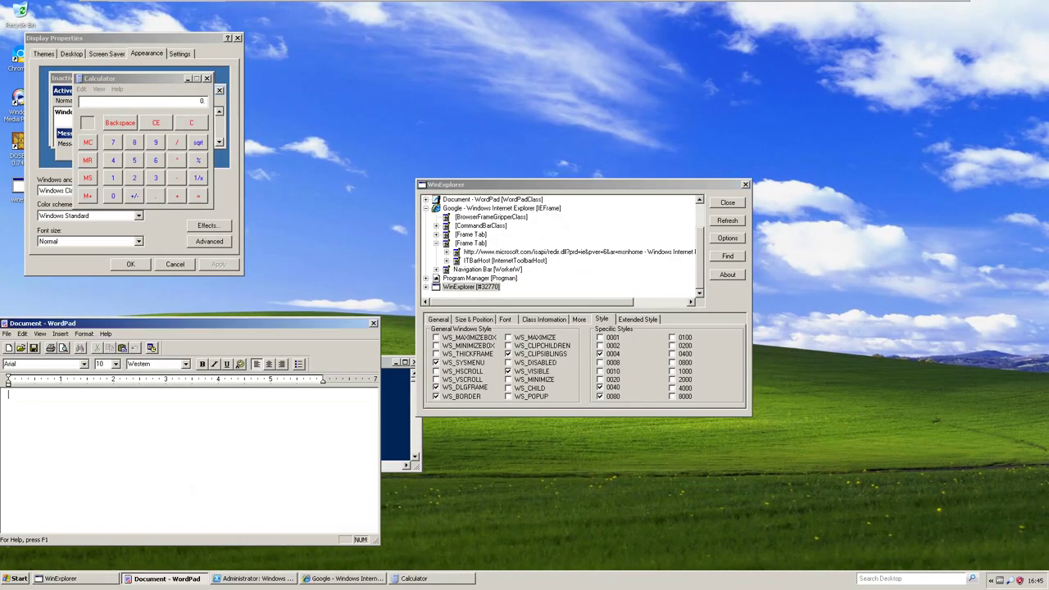
left_click(337, 576)
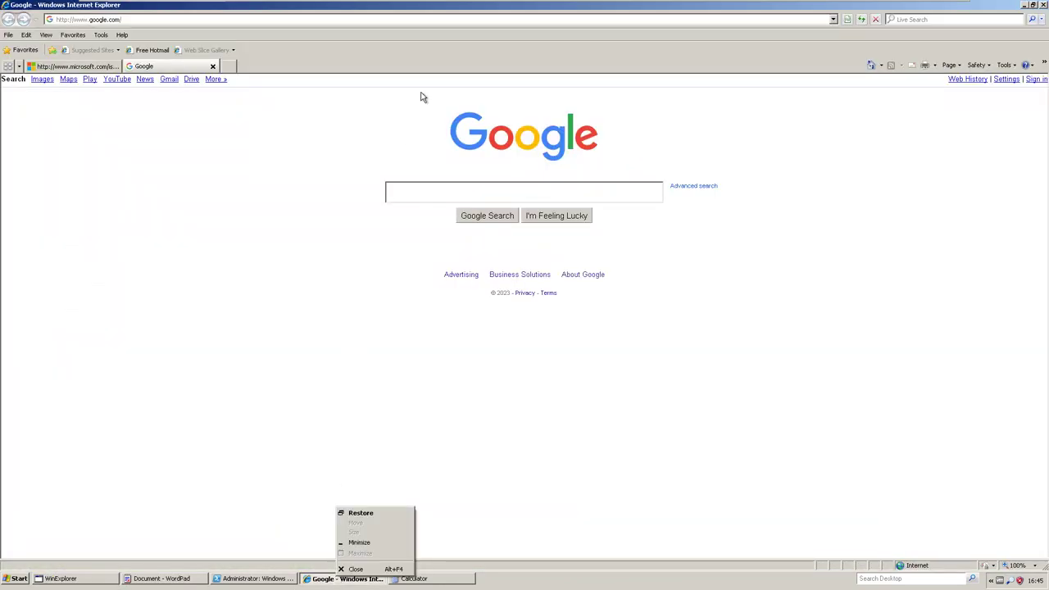
right_click(464, 30)
left_click(490, 34)
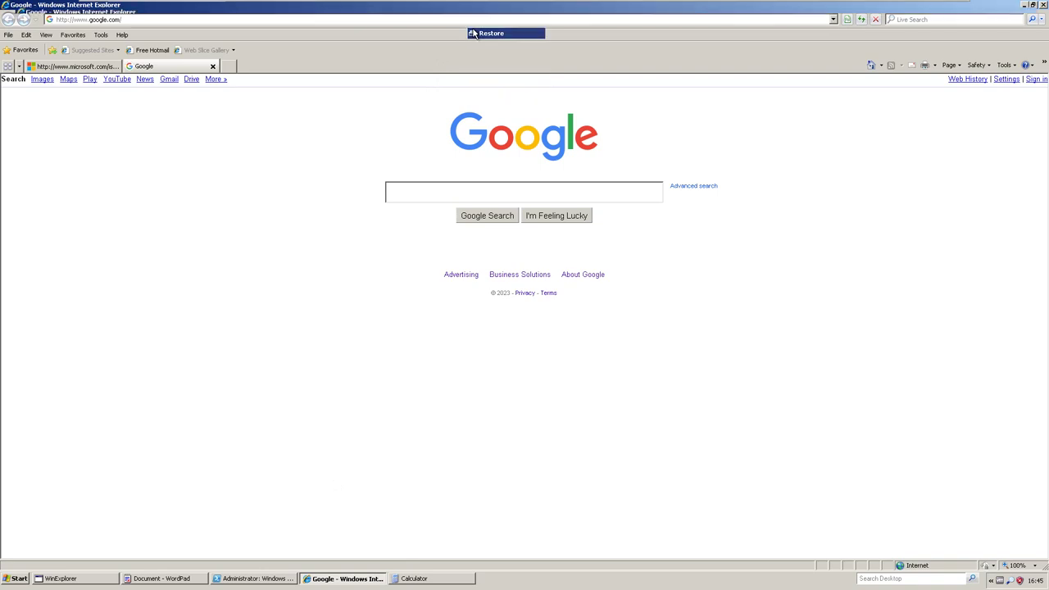
Close the Internet Explorer window with all its tabs
right_click(469, 119)
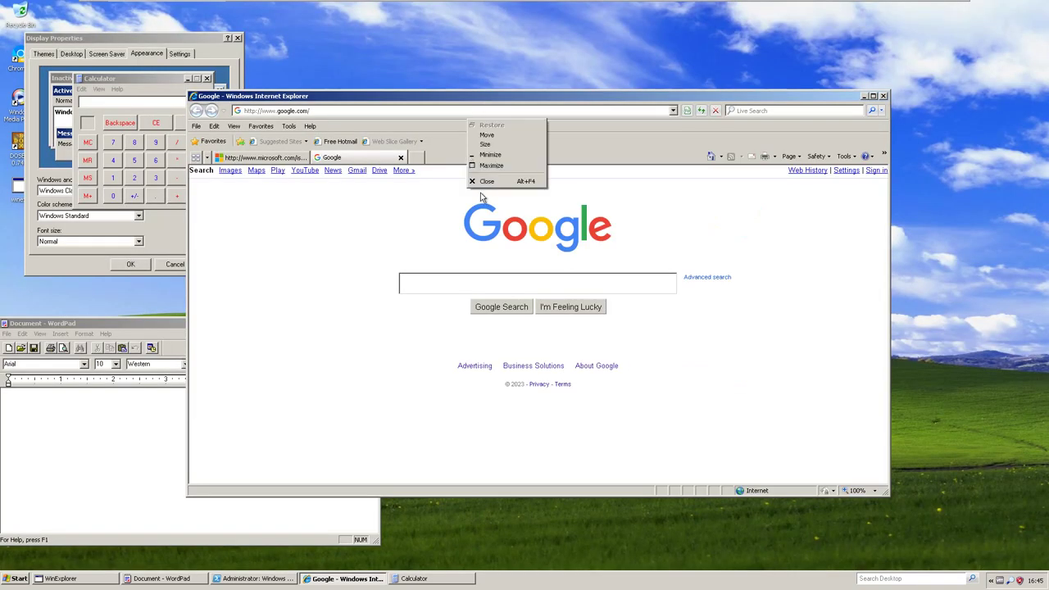
left_click(484, 182)
left_click(519, 300)
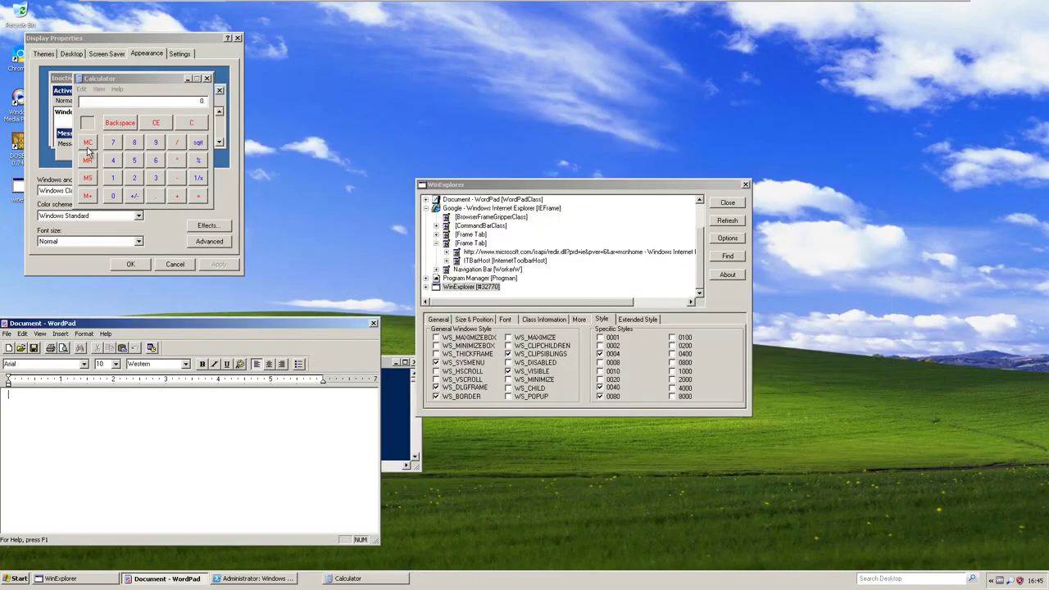
Move the Calculator window over the WinExplorer window and open Windows Task Manager
left_click_drag(175, 75, 722, 261)
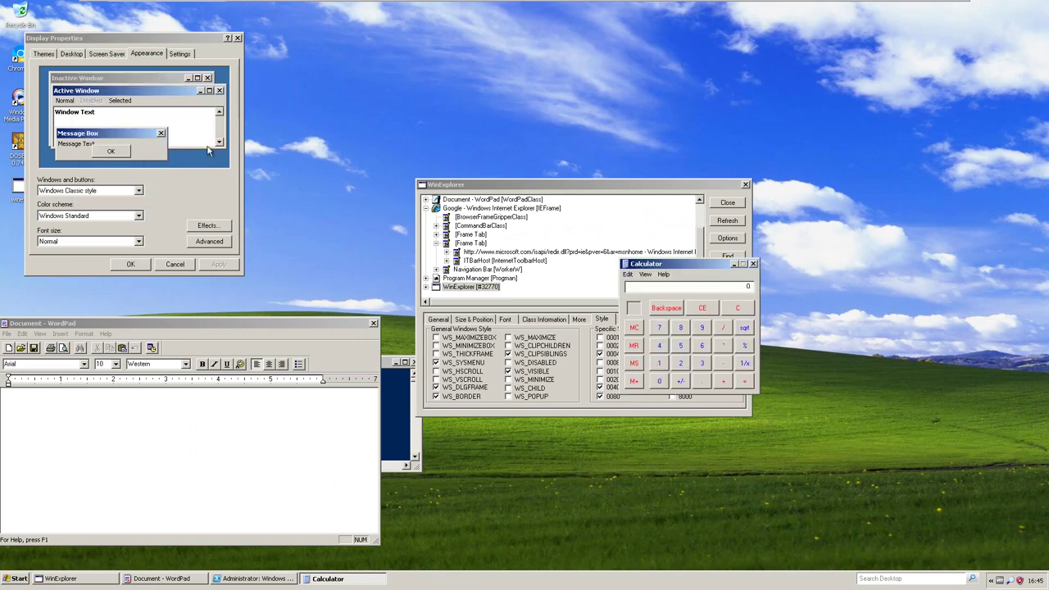
right_click(707, 580)
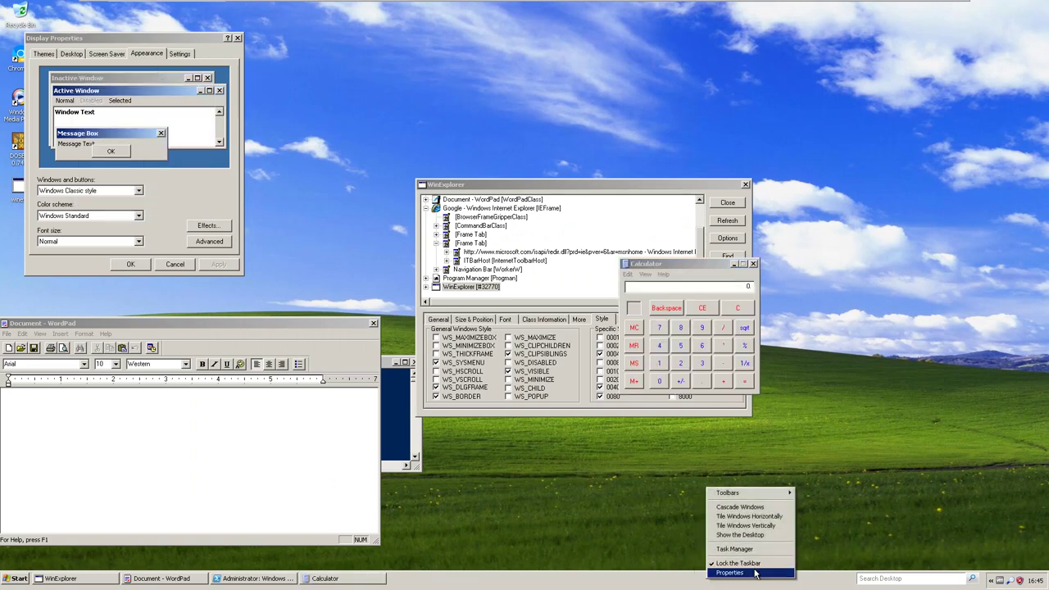
left_click(737, 549)
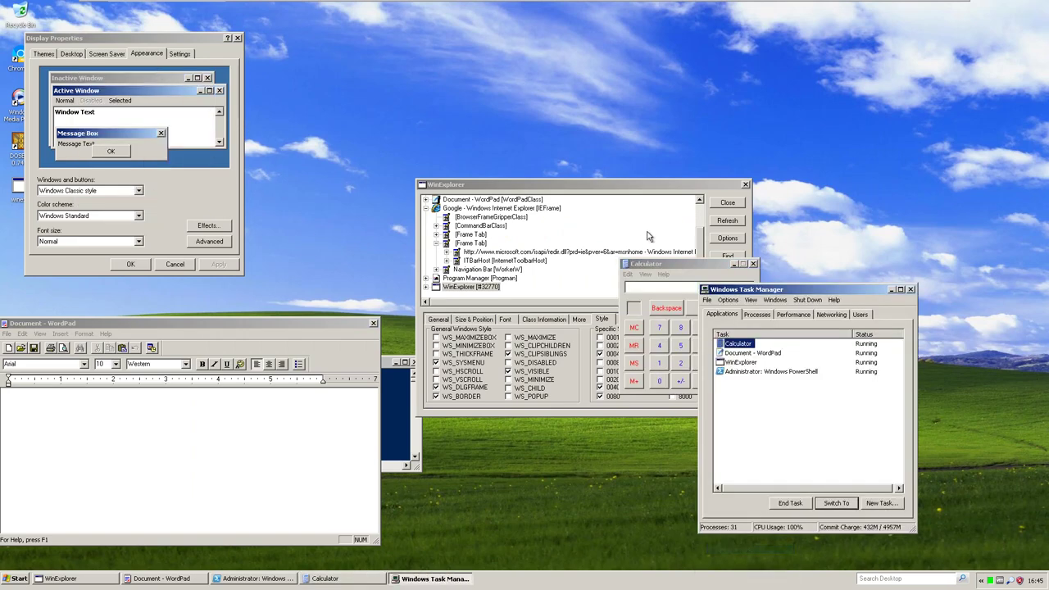
Maximize Calculator through Task Manager's application list and open the Calculator window menu
right_click(737, 343)
left_click(758, 381)
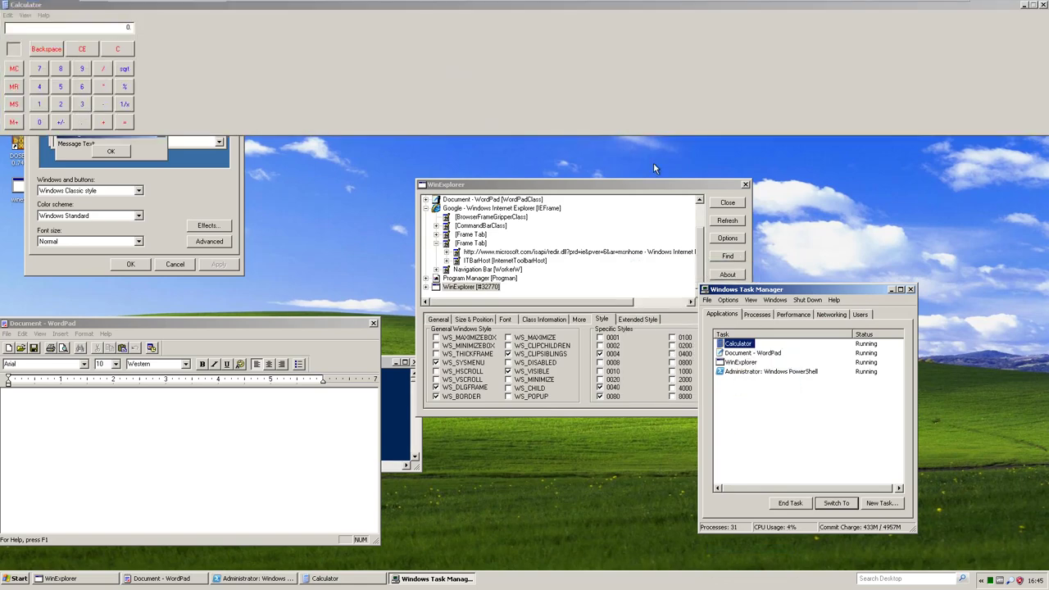
right_click(667, 5)
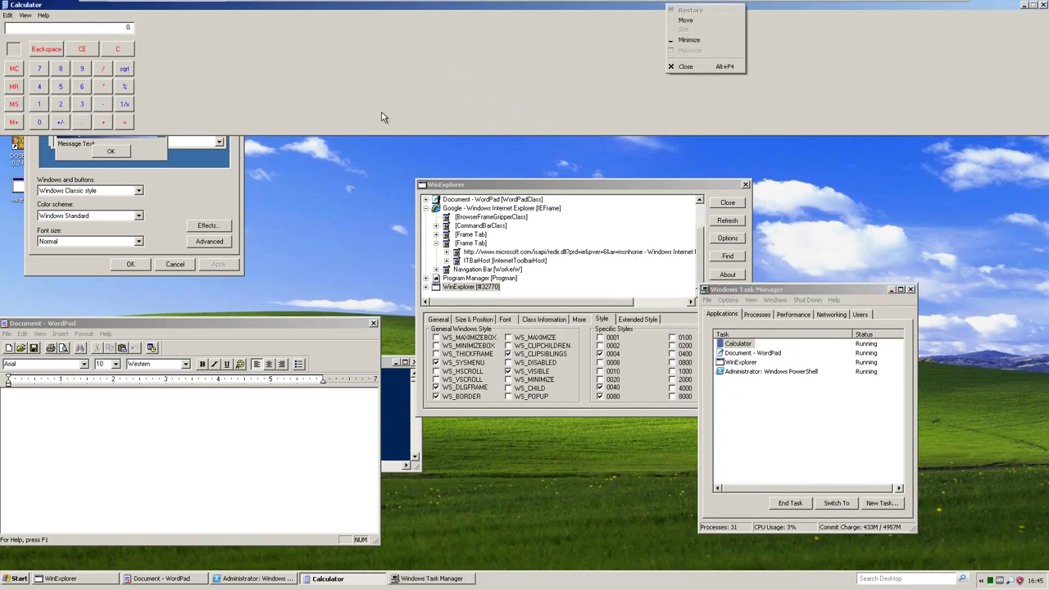
Set the windows and buttons style to Windows XP style in Display Properties and confirm the dialog
left_click(95, 193)
left_click(96, 199)
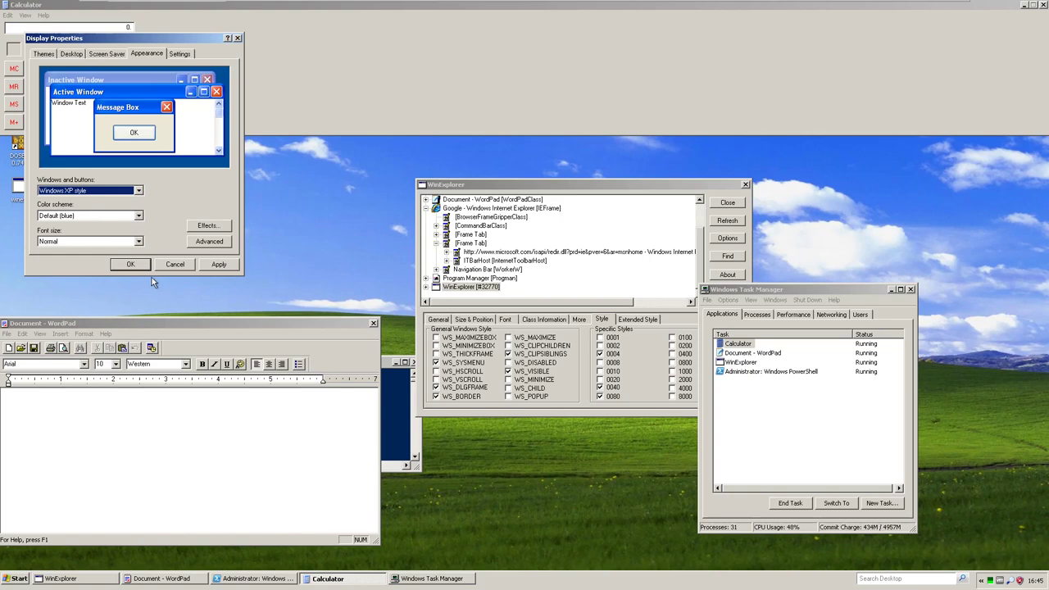
left_click(136, 265)
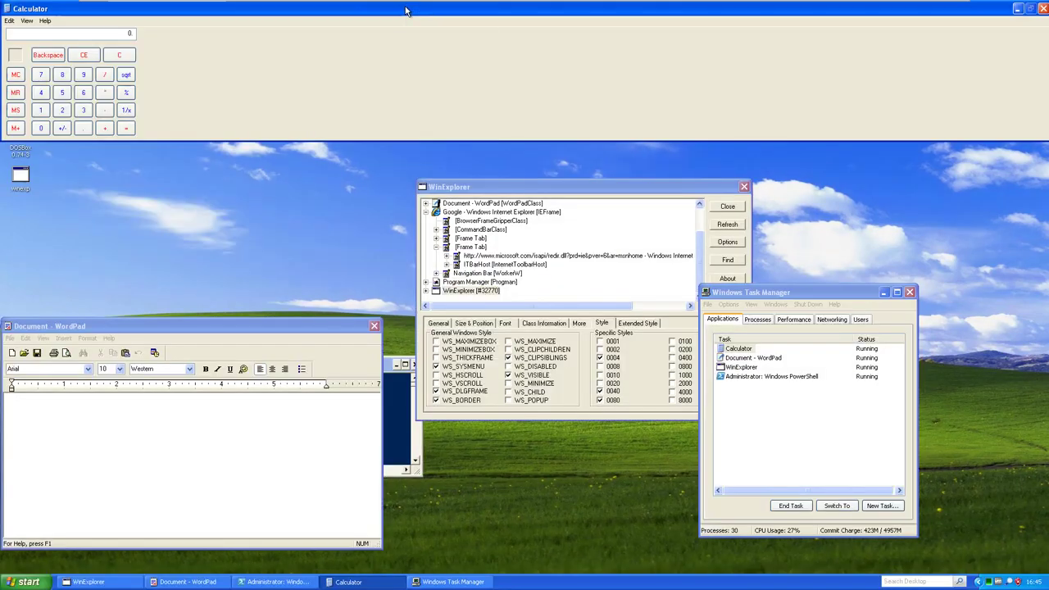
Try moving the maximized Calculator window and bring it back to its normal size
left_click_drag(391, 9, 267, 224)
right_click(266, 223)
left_click(491, 222)
Close WinExplorer and move the WordPad window to the upper right part of the desktop
left_click(661, 256)
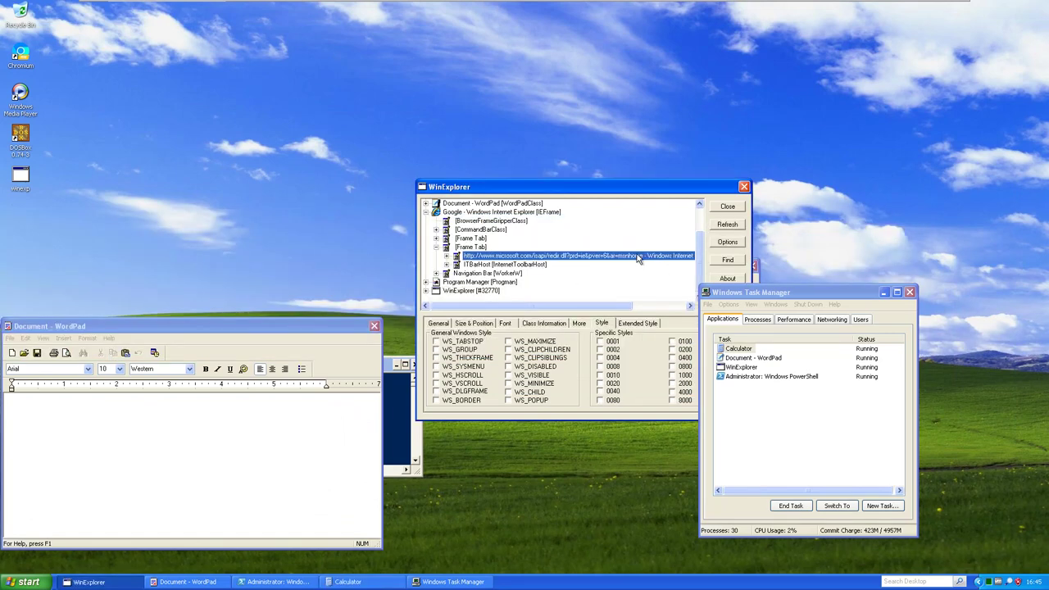
left_click(743, 187)
left_click_drag(228, 326, 792, 114)
Open My Computer and start Windows Help by running winhelp
left_click(25, 582)
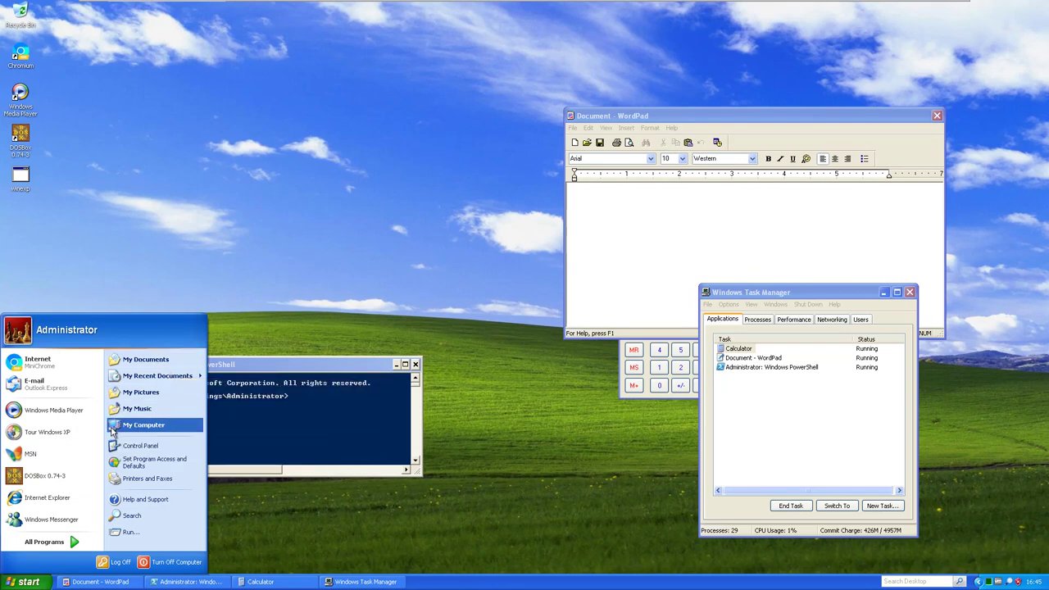
left_click(144, 425)
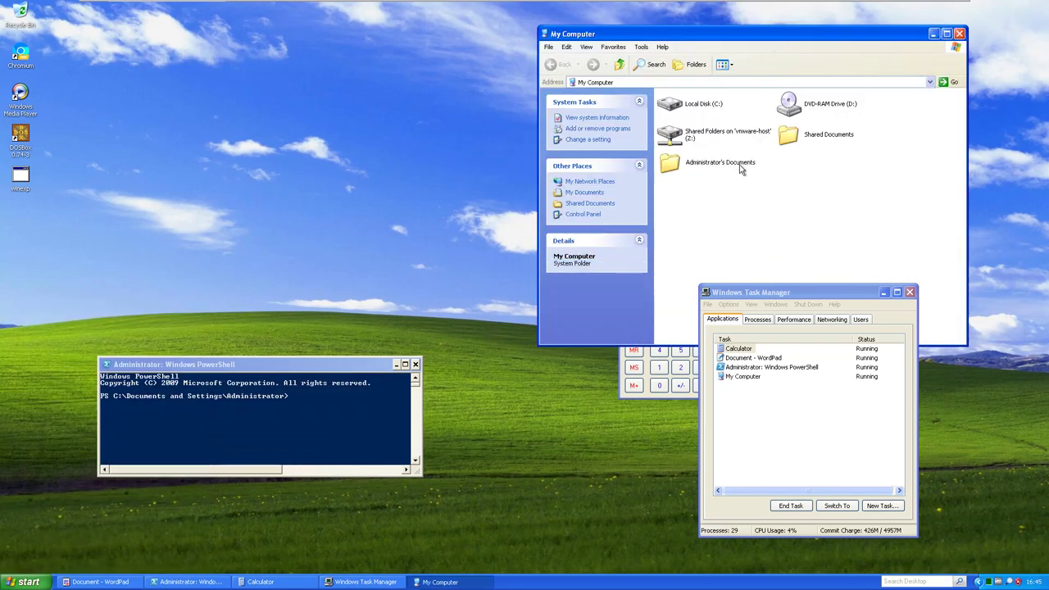
left_click(20, 579)
left_click(140, 533)
key("Down")
left_click_drag(140, 480, 583, 457)
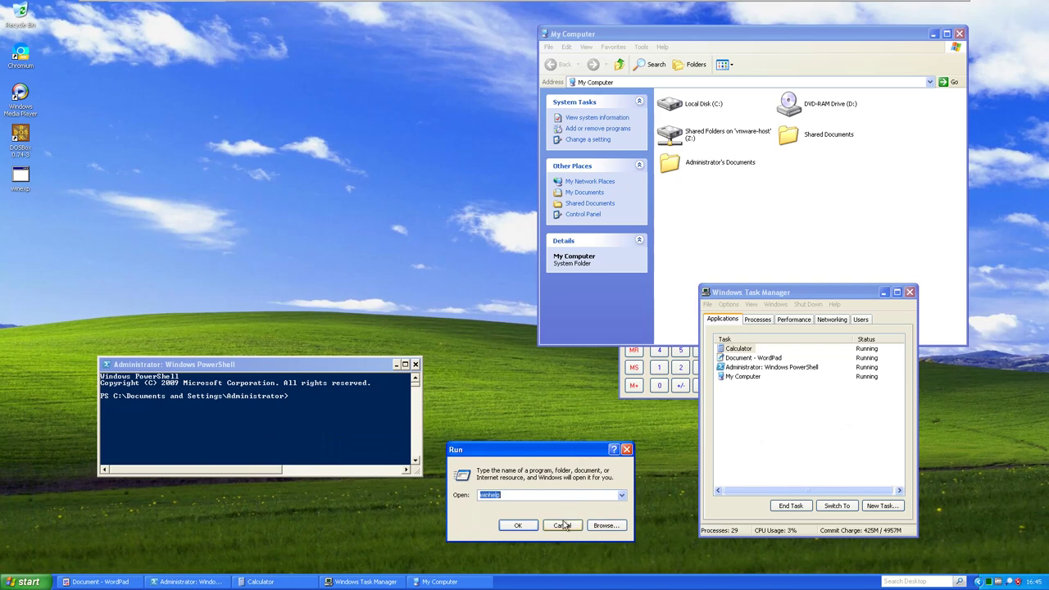
left_click(518, 526)
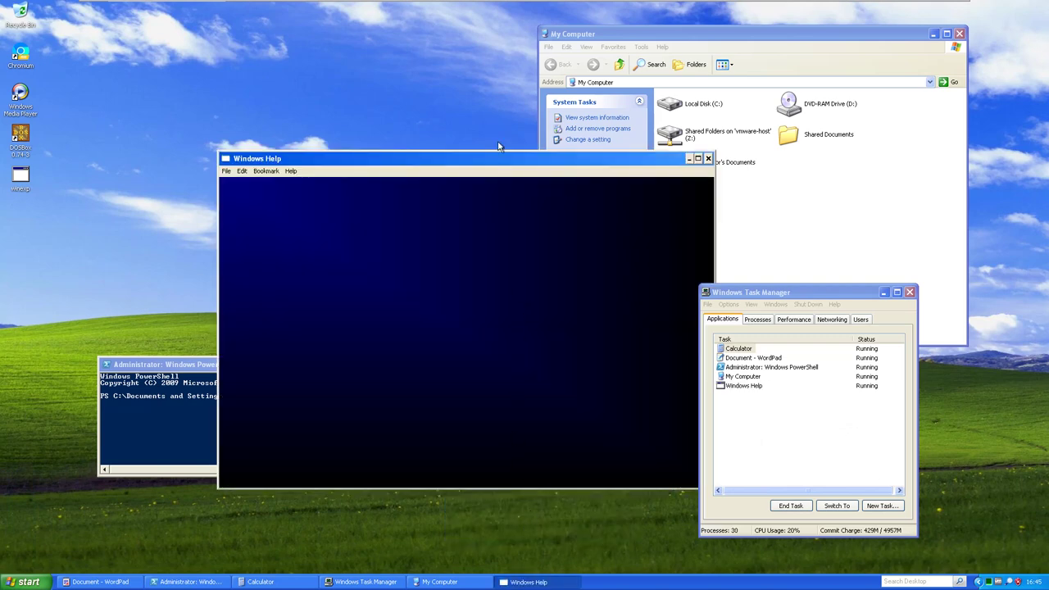
Move the Windows Help window down and to the left, away from the My Computer contents
left_click_drag(486, 159, 350, 191)
left_click(191, 211)
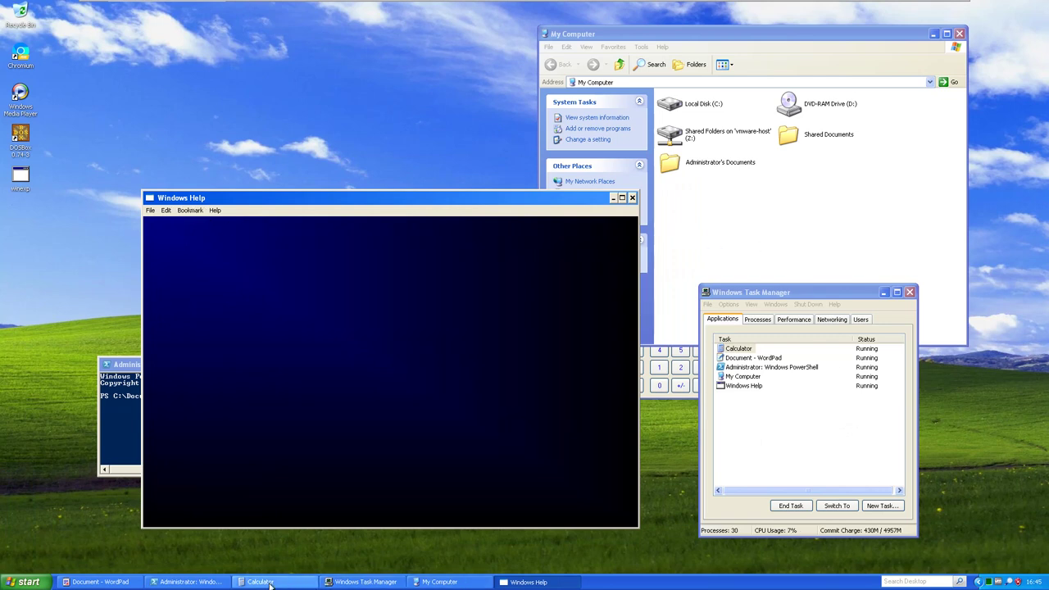
key("super")
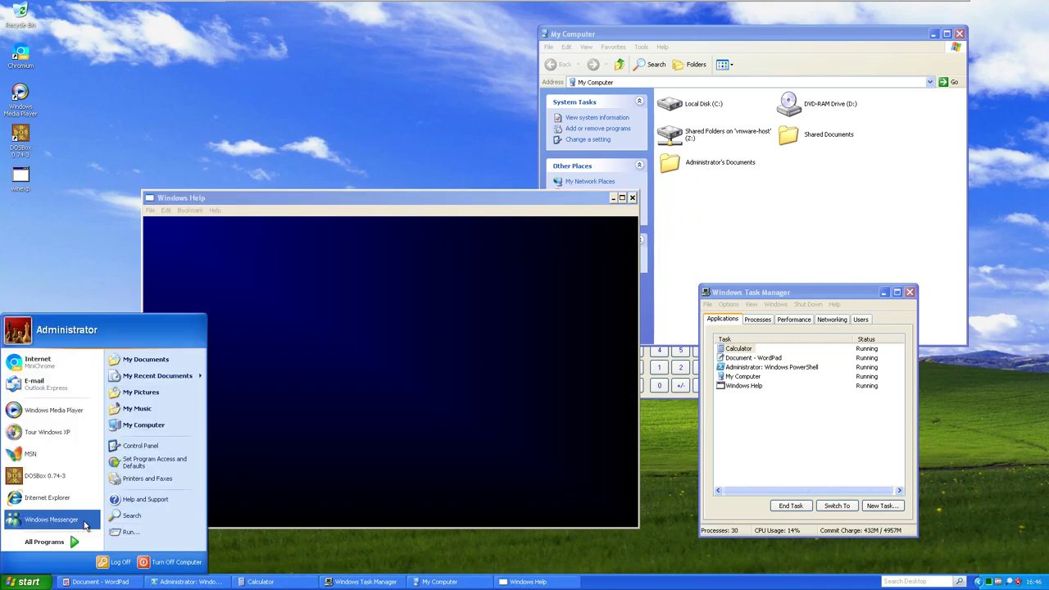
Relaunch WinExplorer from the winexp desktop shortcut, refresh its list and clear WS_SYSMENU on its own window
double_click(29, 179)
left_click(306, 46)
left_click(72, 95)
left_click(186, 147)
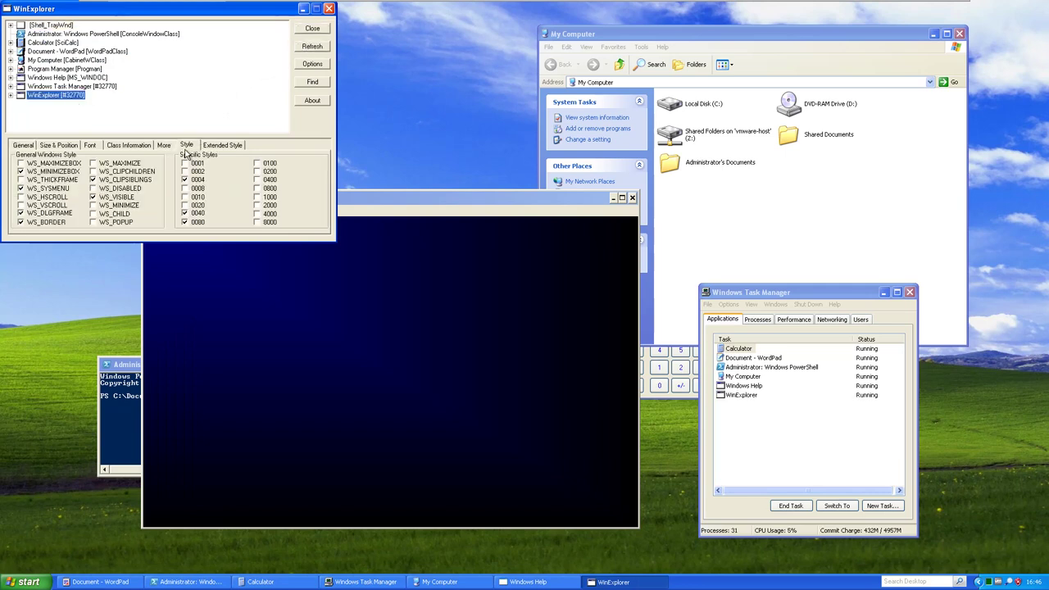
left_click(55, 188)
left_click(347, 268)
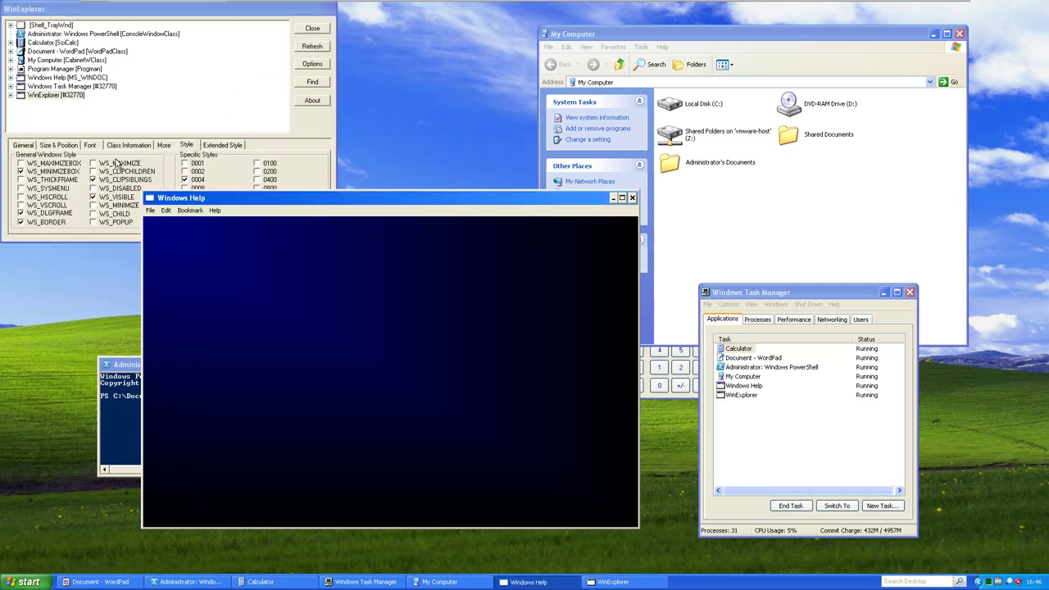
Clear WS_SYSMENU on the Windows Help window and test moving and maximizing that window
left_click(72, 78)
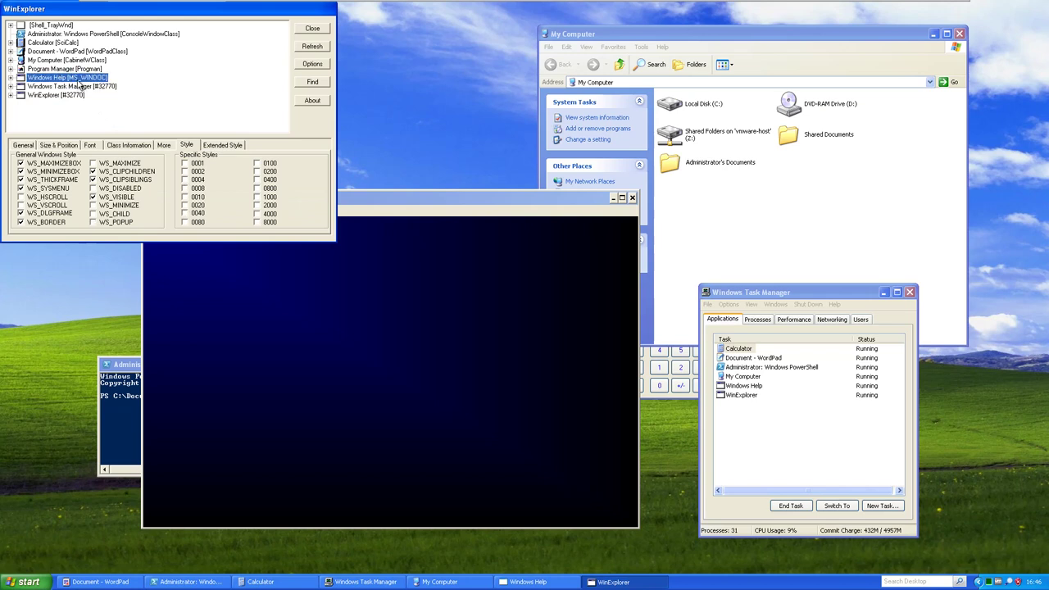
left_click(41, 188)
left_click(398, 316)
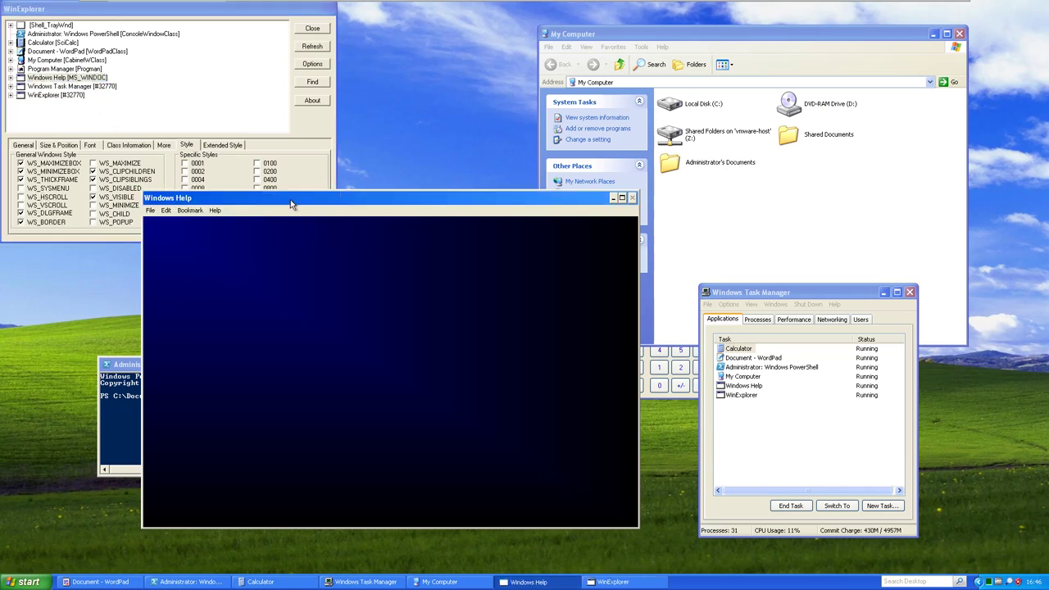
left_click_drag(289, 204, 524, 183)
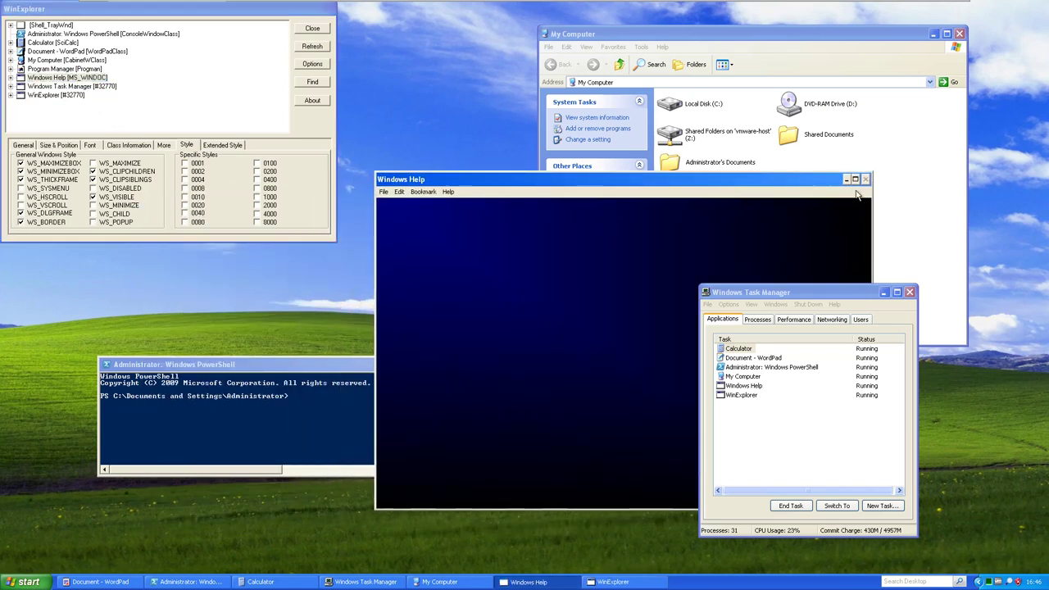
left_click(856, 180)
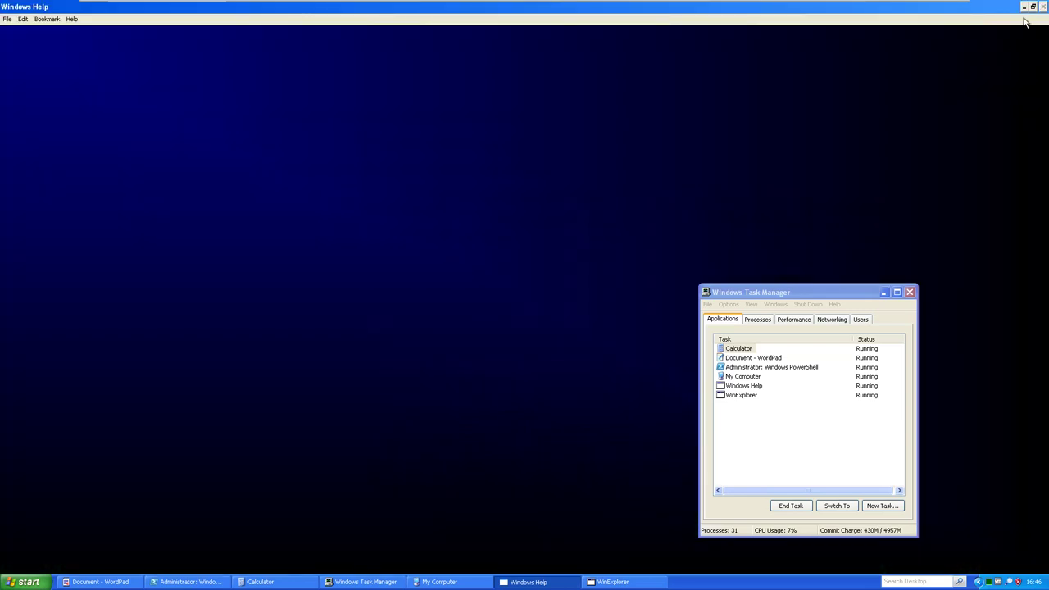
Restore the Windows Help window from its maximized state, check its menus and open How to Use Help with the help history window
left_click(1034, 6)
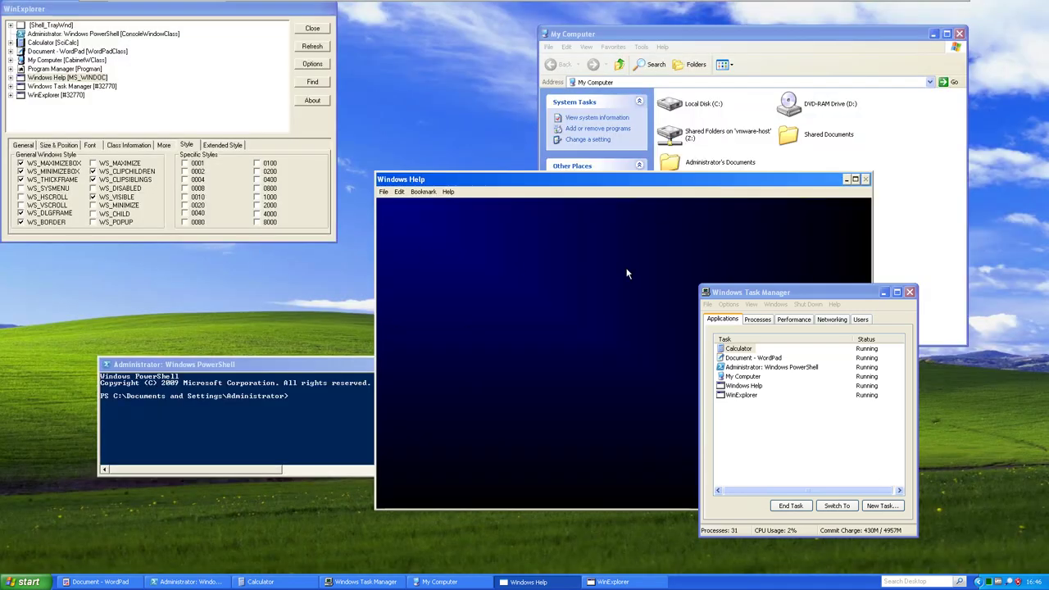
left_click(449, 191)
left_click(458, 225)
left_click(445, 192)
mouse_move(400, 197)
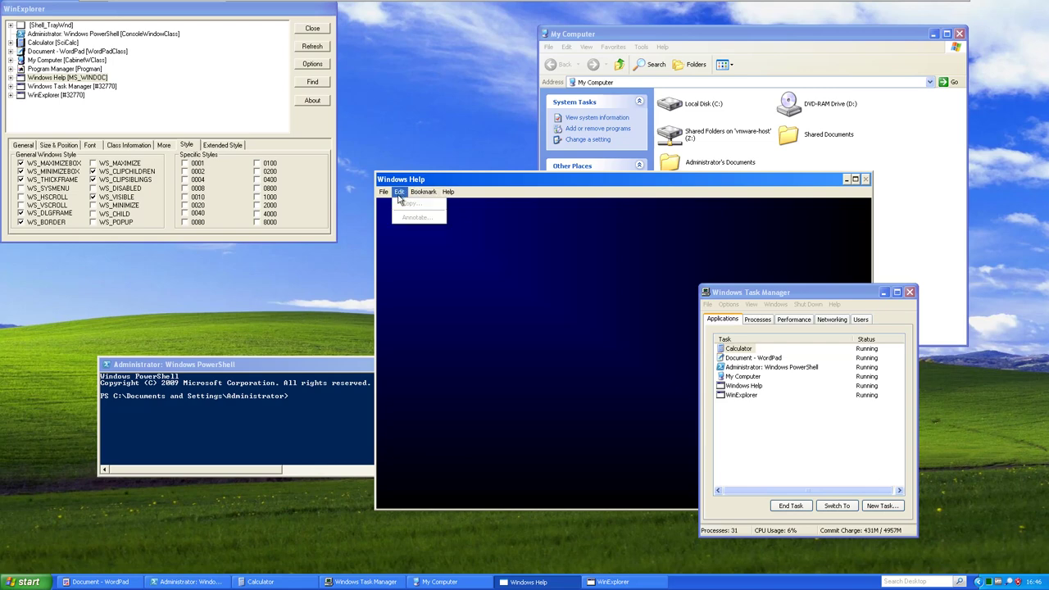
left_click(467, 203)
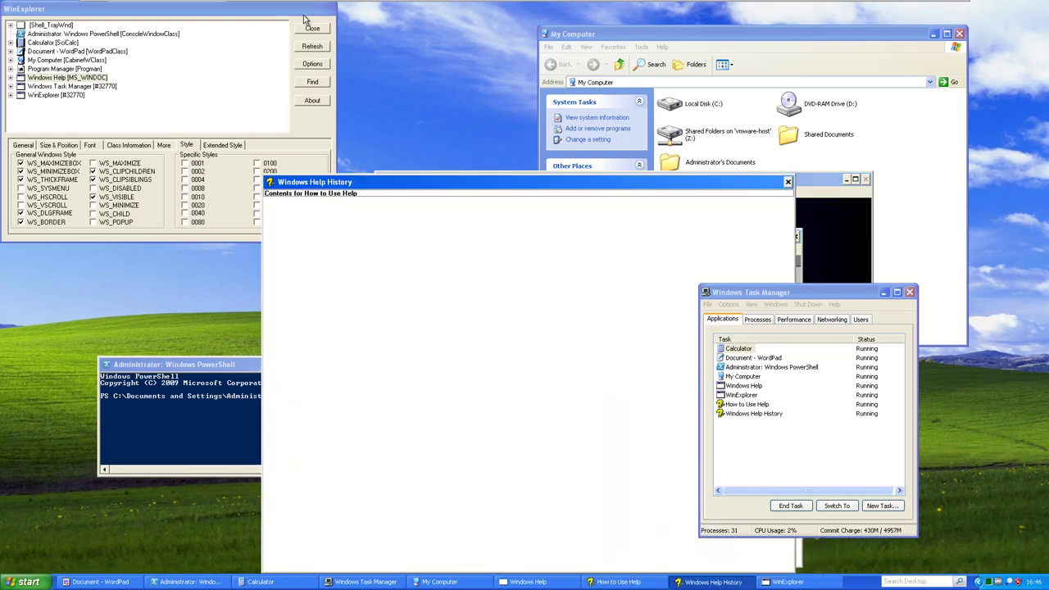
Refresh WinExplorer's list, clear WS_SYSMENU on Windows Help History and move WinExplorer down off the help window's upper part
left_click(312, 46)
left_click(66, 106)
left_click(84, 95)
left_click(62, 190)
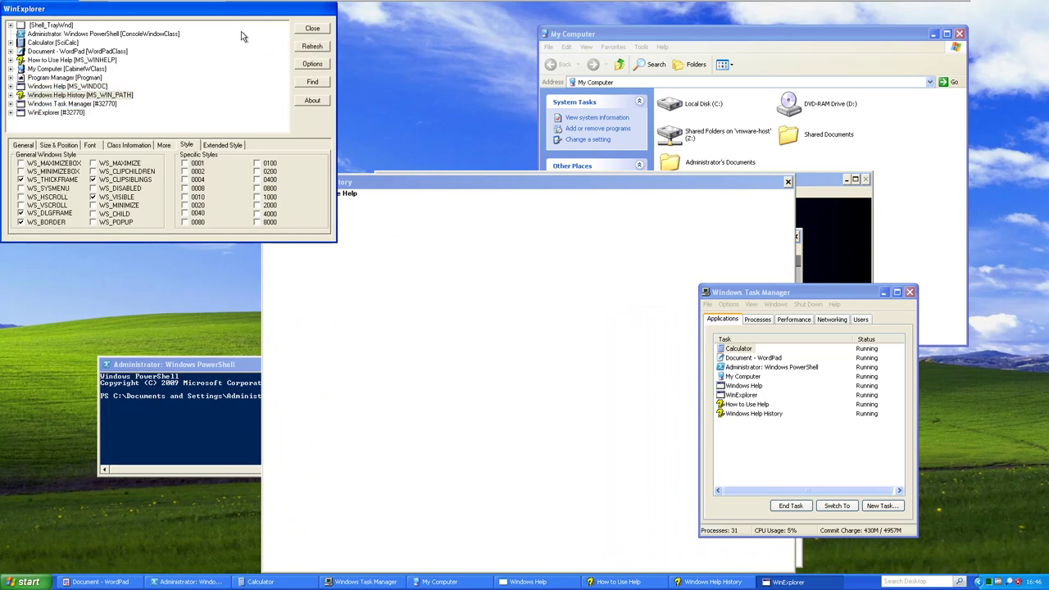
left_click_drag(283, 14, 330, 290)
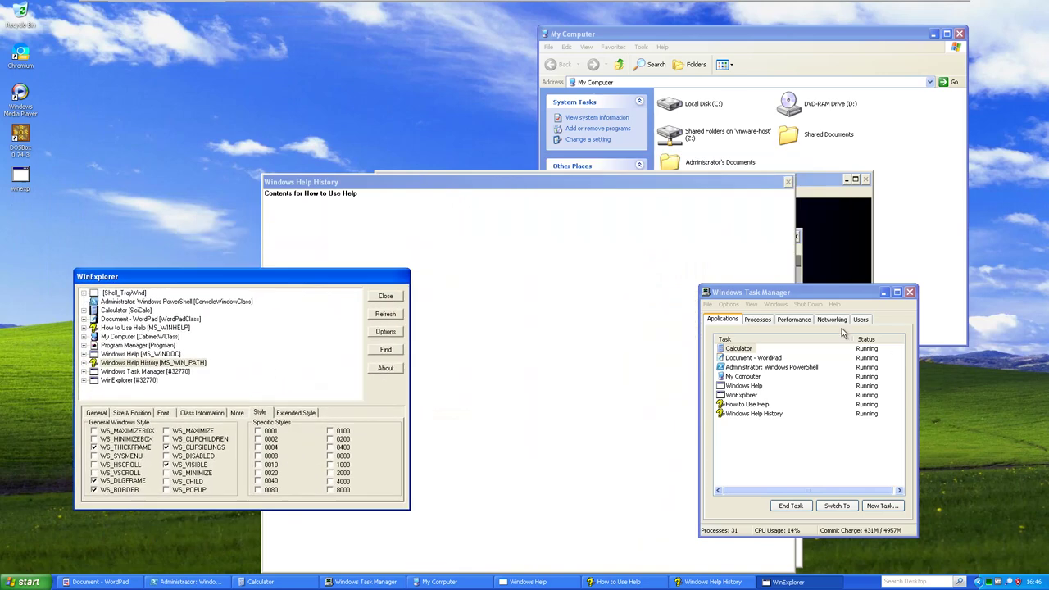
Set WS_MAXIMIZE and WS_MINIMIZE on the Windows Help window and test its restore control and File menu
left_click(870, 209)
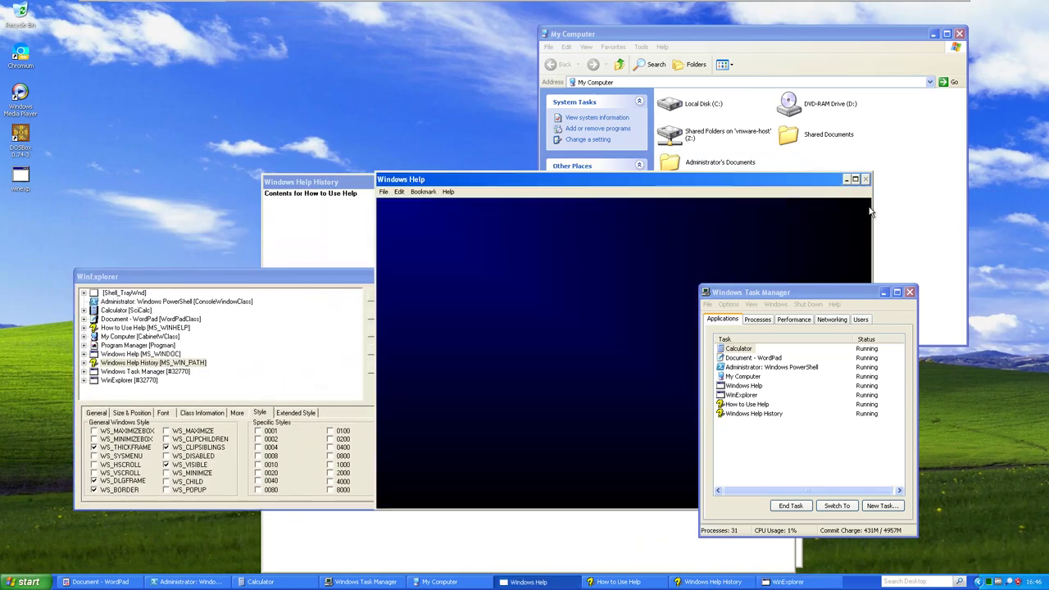
left_click(151, 358)
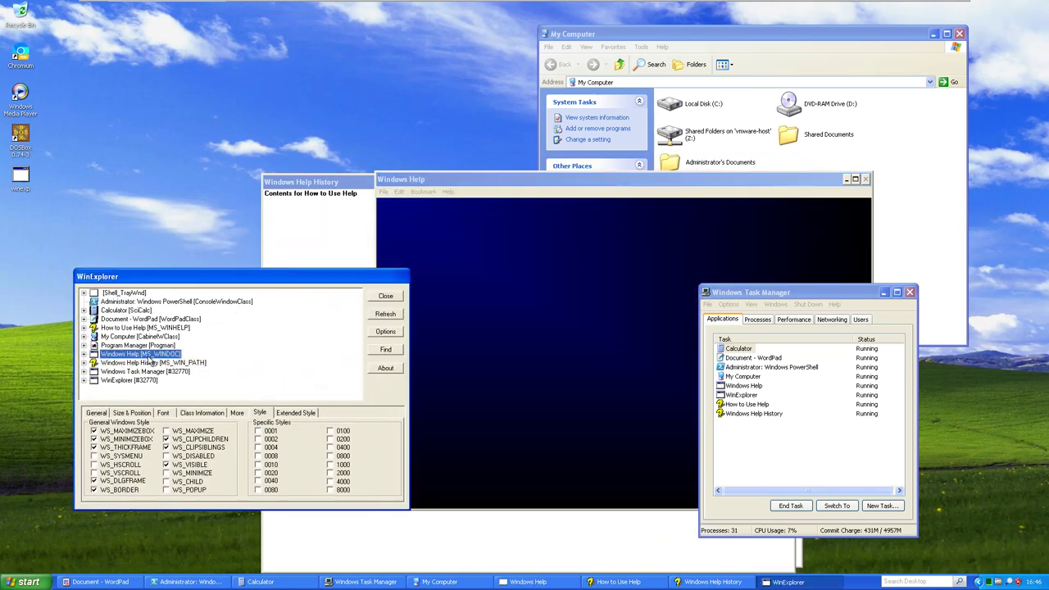
left_click(184, 434)
left_click(412, 387)
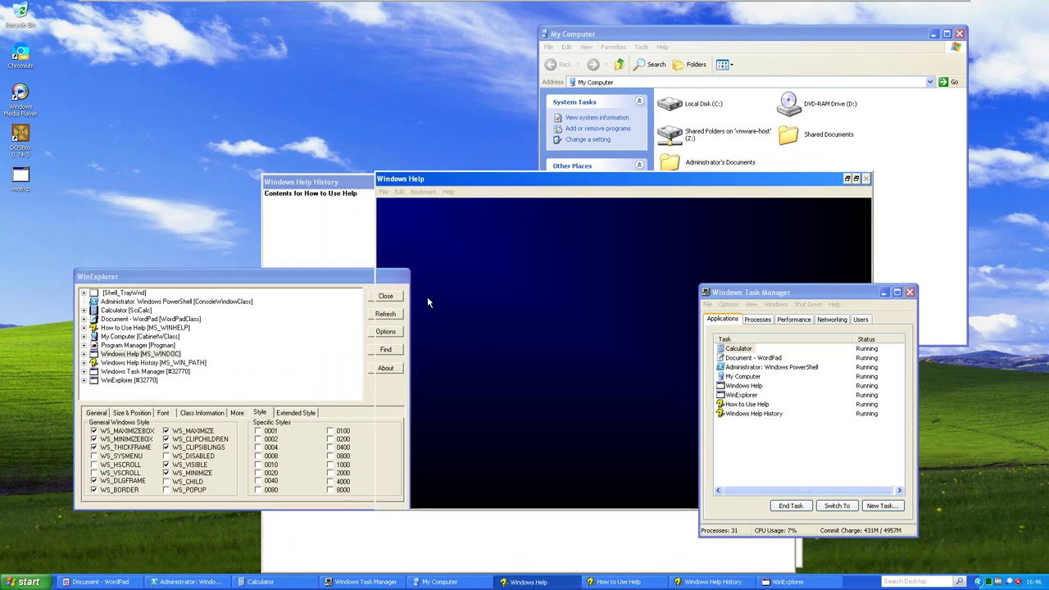
left_click(855, 178)
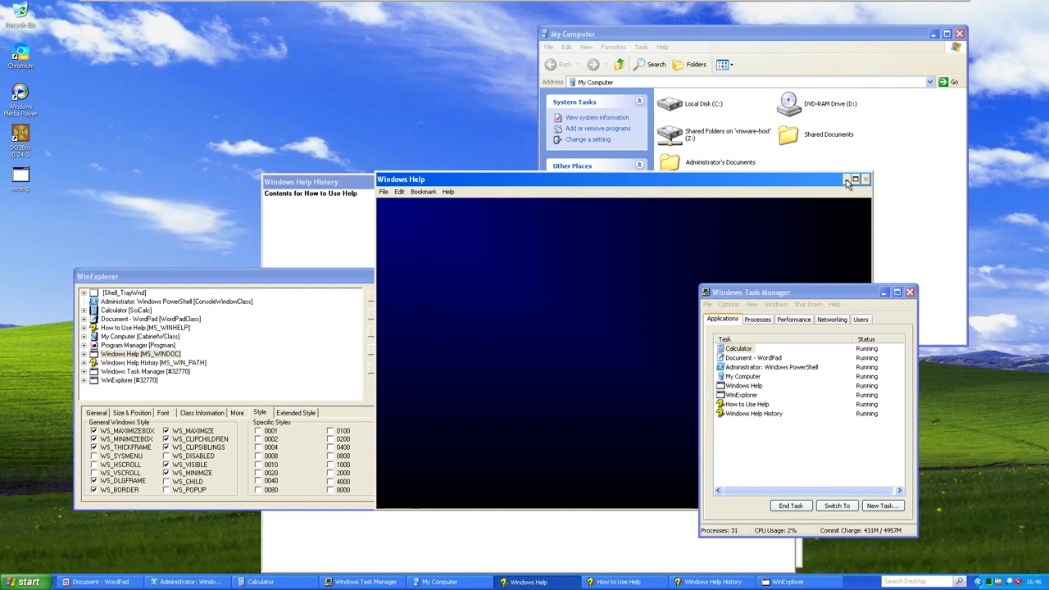
left_click(386, 196)
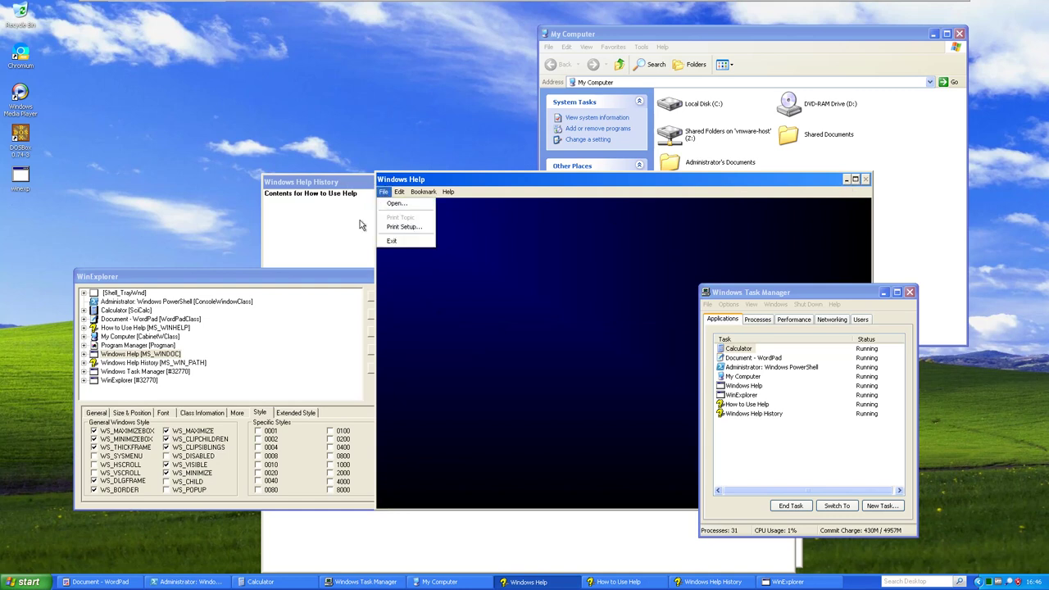
Set WS_SYSMENU on the Windows Help window and close that window through its system menu
left_click(123, 460)
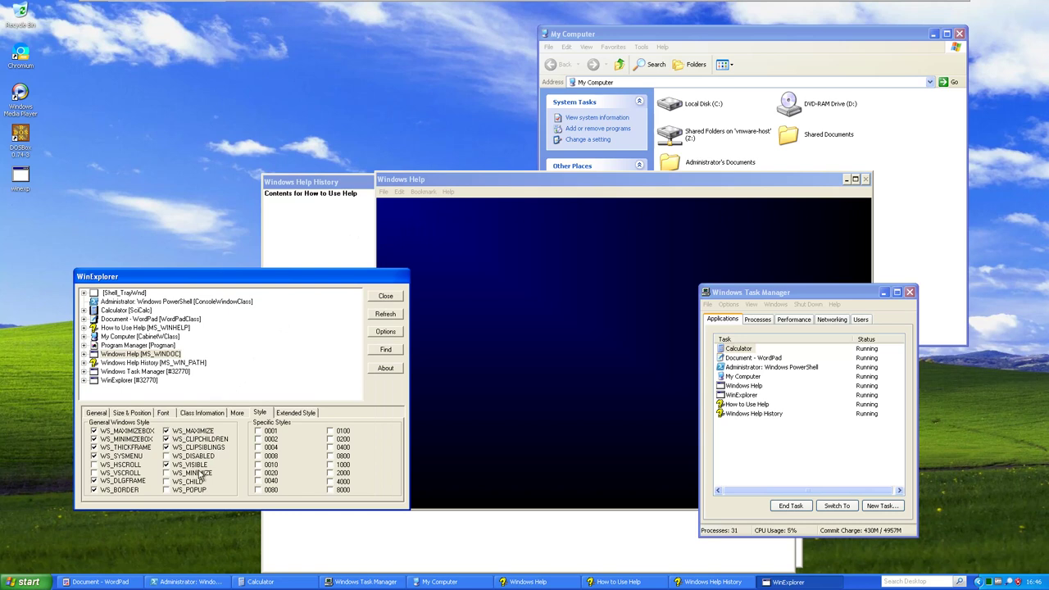
right_click(505, 184)
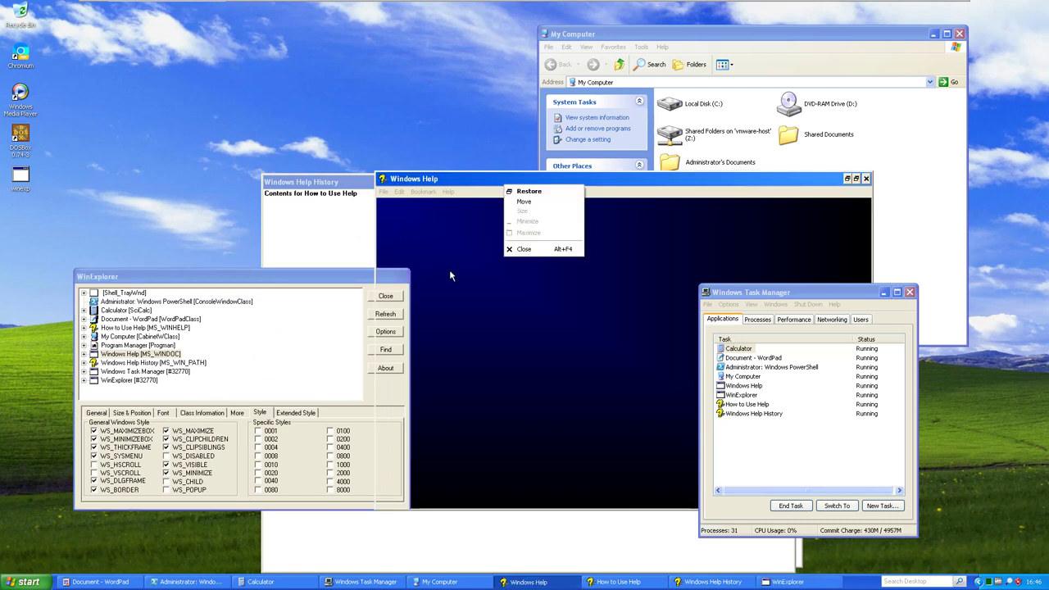
left_click(524, 250)
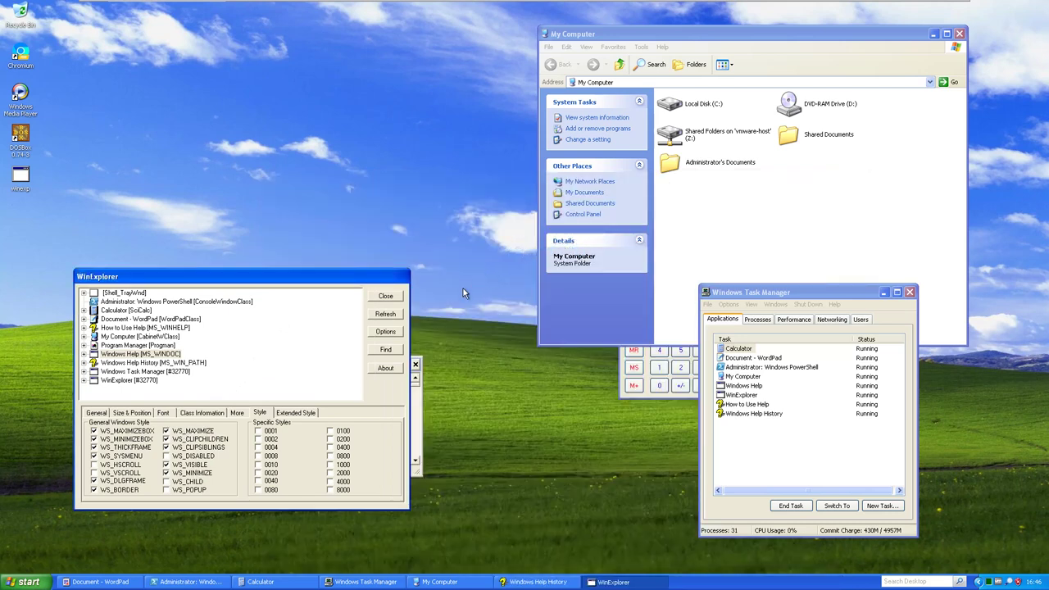
Move WinExplorer up toward My Computer, refresh its list and review the styles of the WinExplorer, Task Manager and PowerShell windows
left_click_drag(328, 279, 602, 117)
left_click(666, 154)
left_click(415, 194)
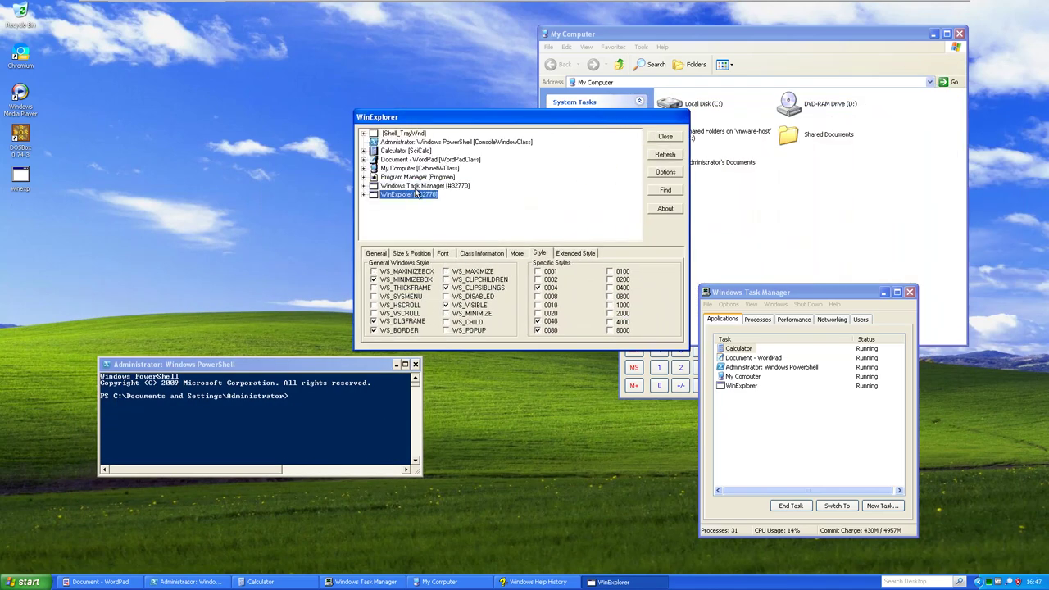
left_click(390, 186)
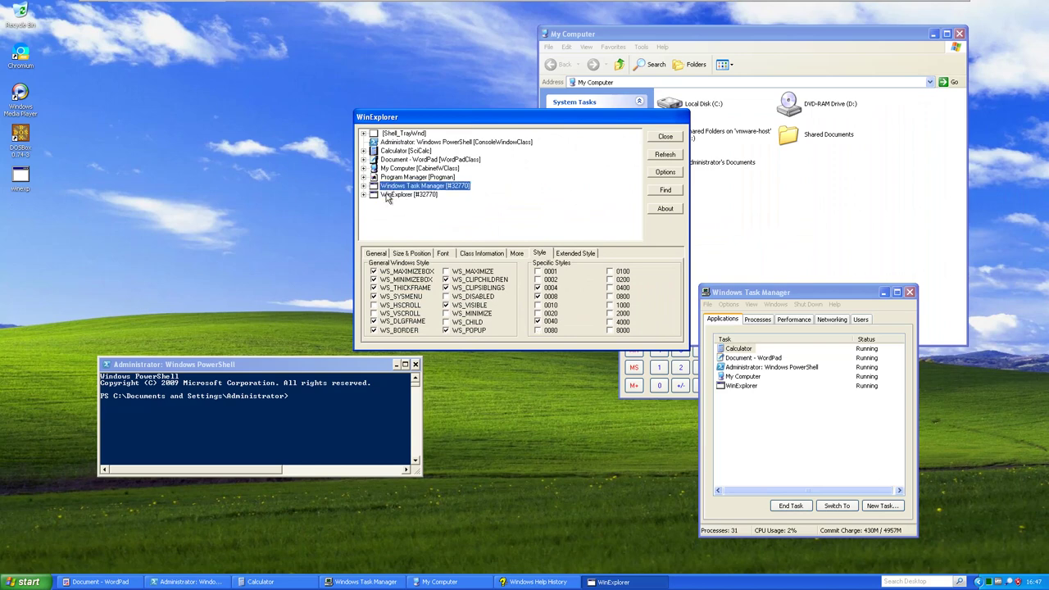
left_click(410, 145)
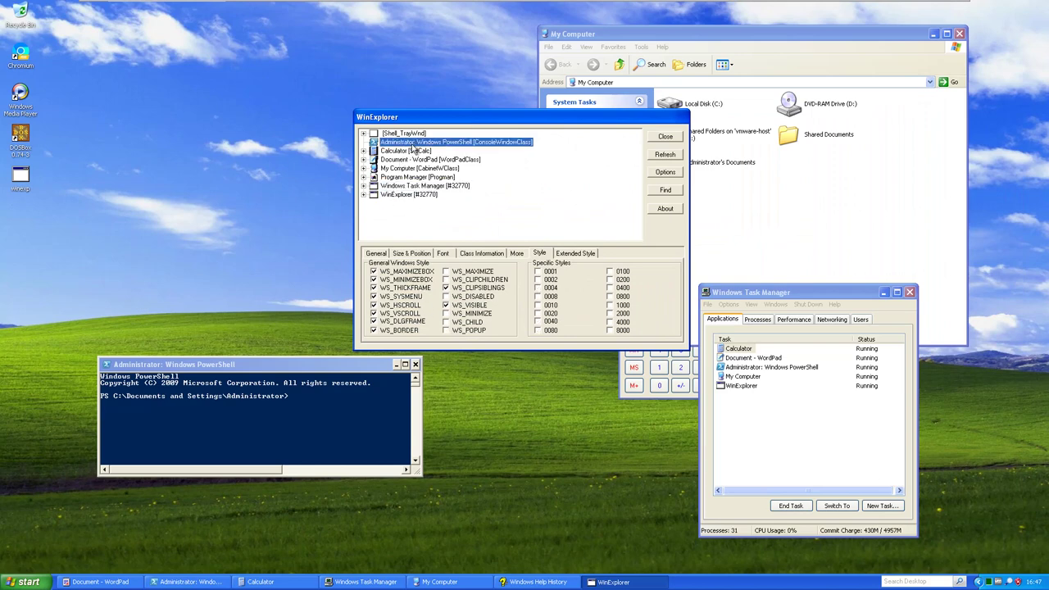
left_click(414, 306)
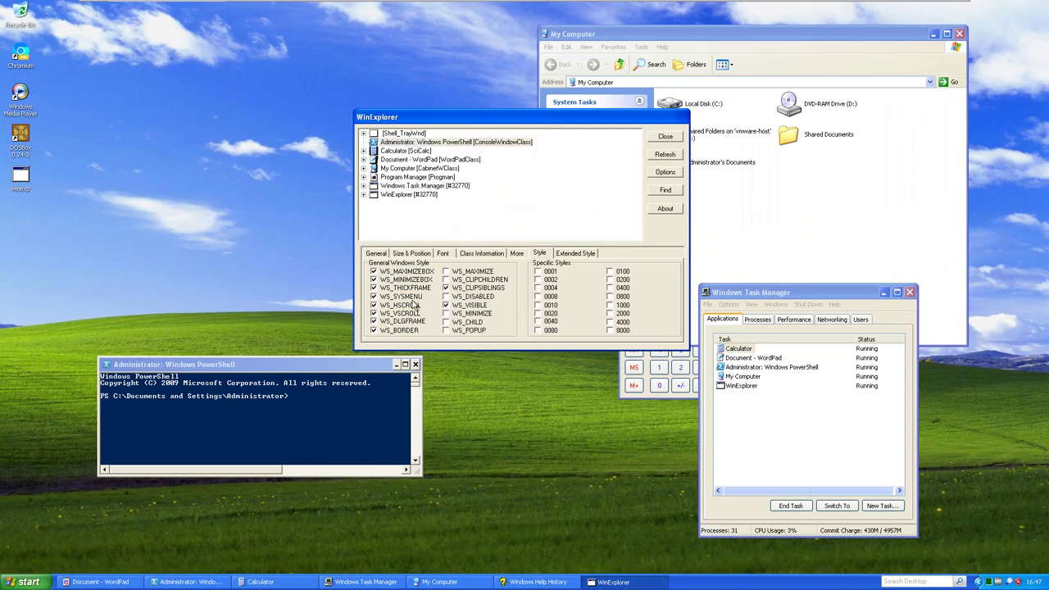
Set the PowerShell window's state to Maximized and then Minimized in WinExplorer, and close PowerShell
left_click(414, 255)
left_click(525, 292)
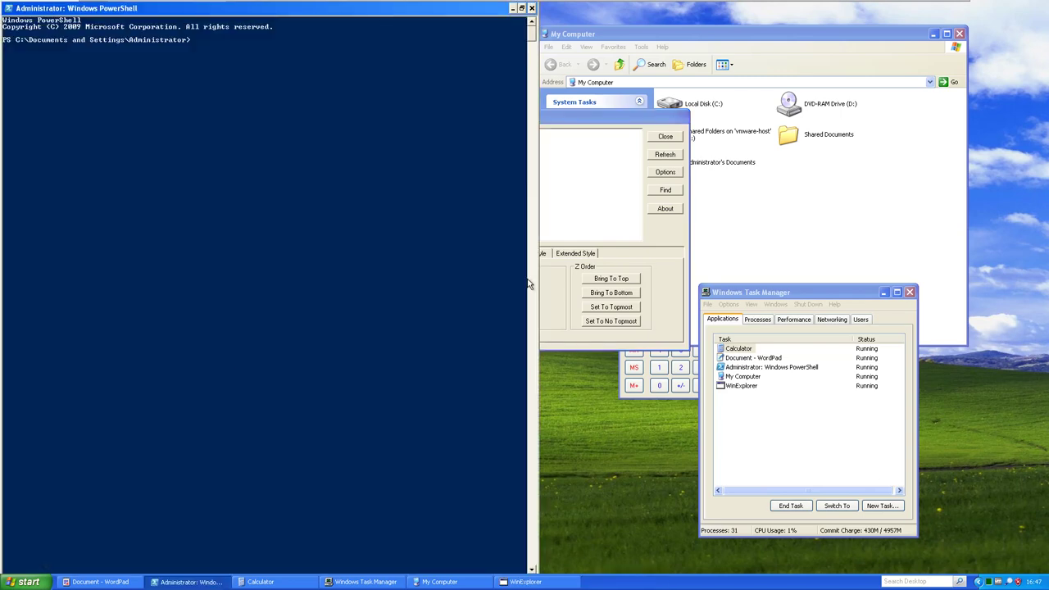
left_click(546, 275)
left_click(502, 306)
right_click(196, 582)
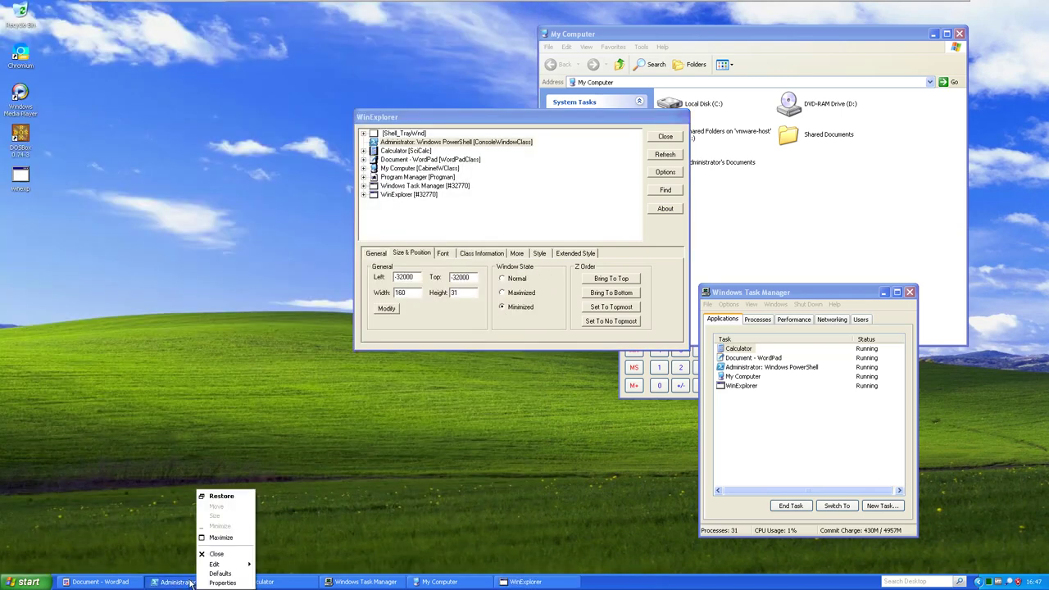
left_click(204, 556)
Start Windows Messenger, refresh WinExplorer's list and clear WS_SYSMENU on the Messenger window
key("super")
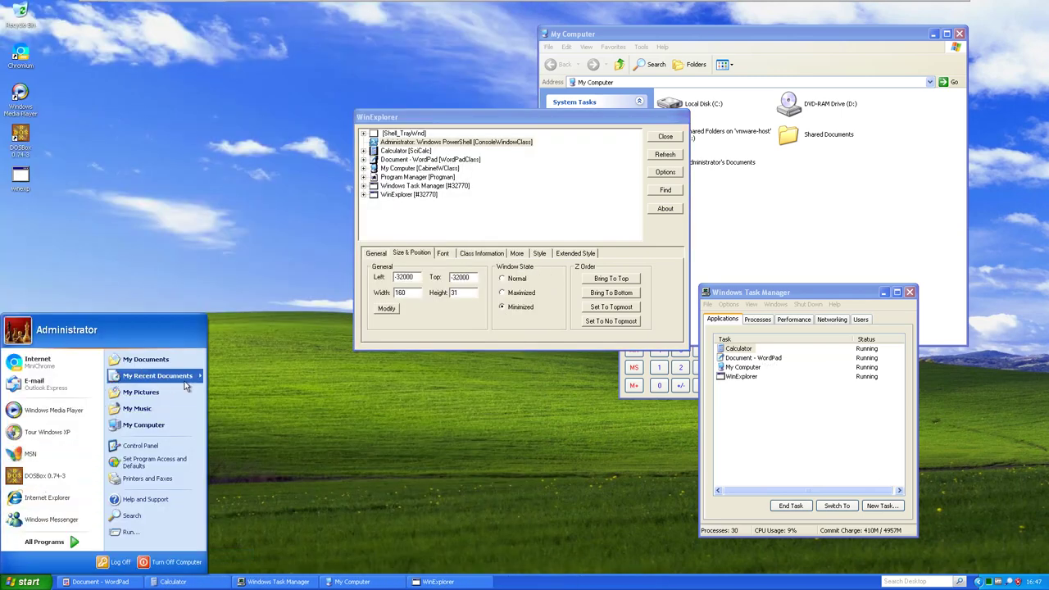
left_click(71, 520)
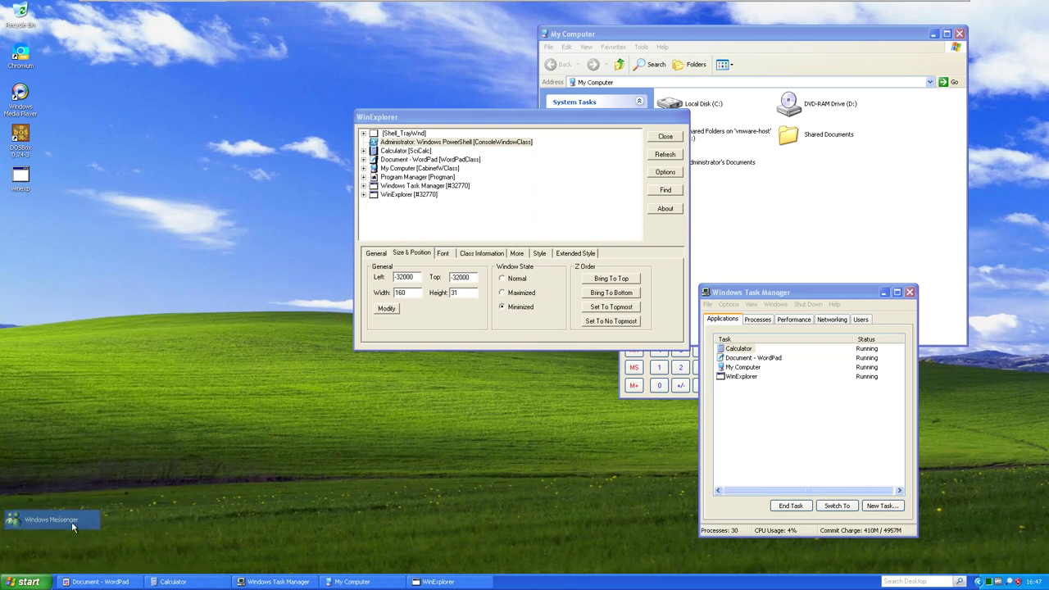
left_click(665, 155)
left_click(410, 177)
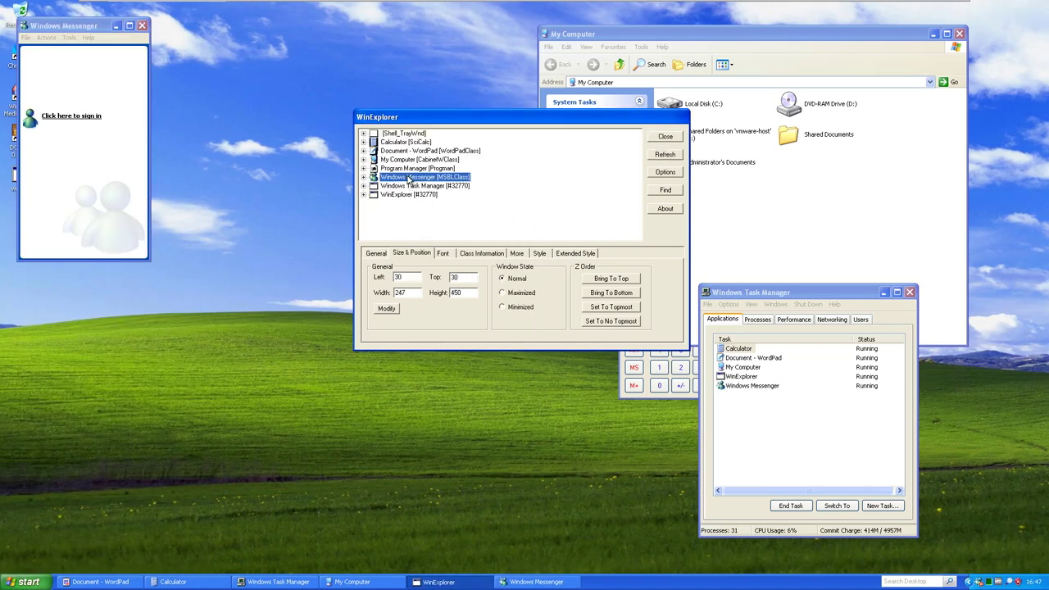
left_click(516, 253)
left_click(539, 253)
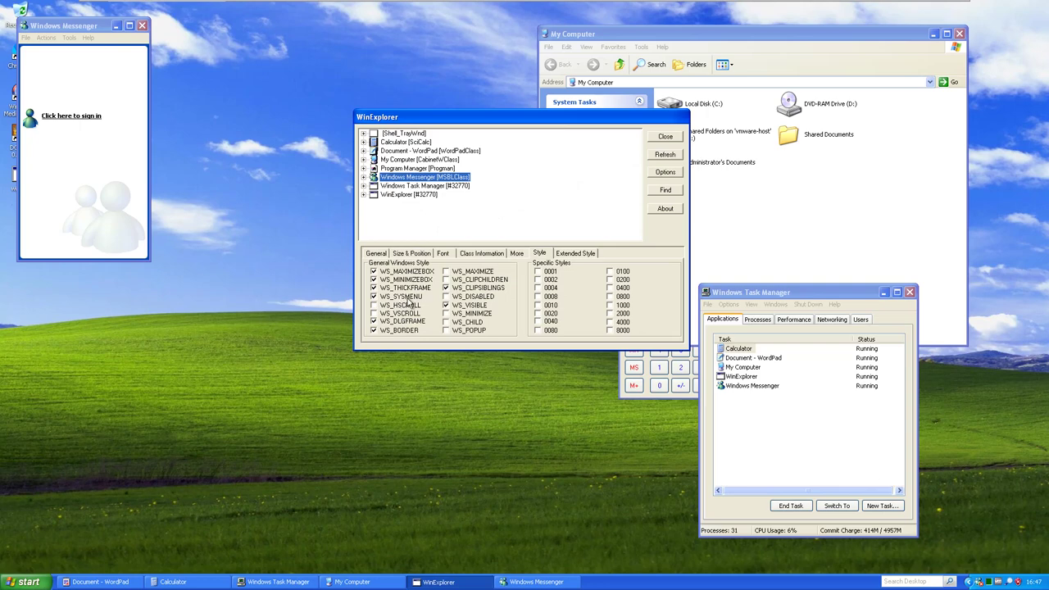
left_click(86, 194)
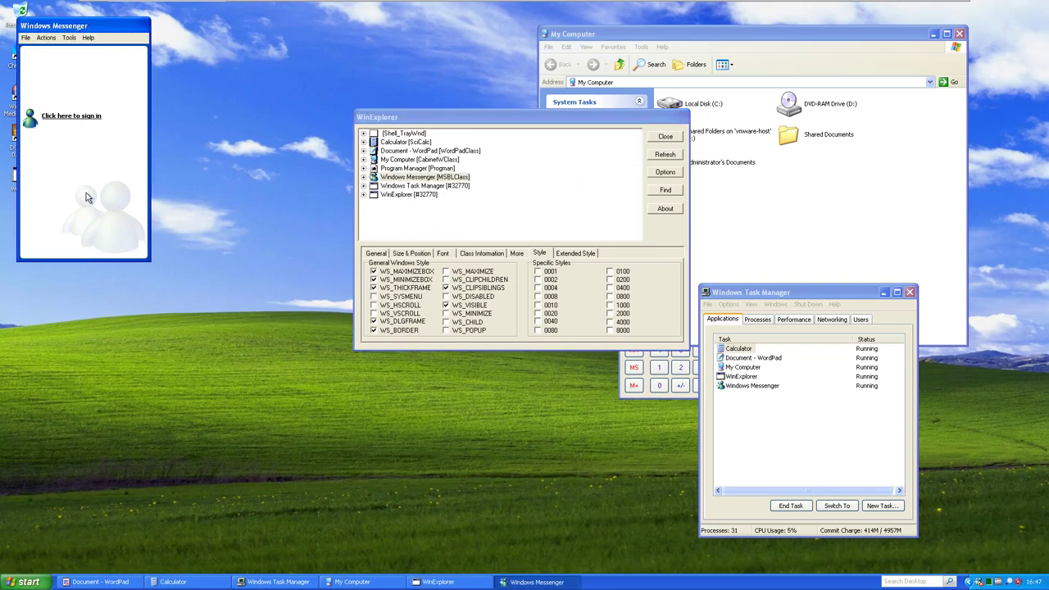
Open the About Windows Messenger dialog and move it down and to the right, clear of the sign-in link
left_click(88, 37)
left_click(123, 79)
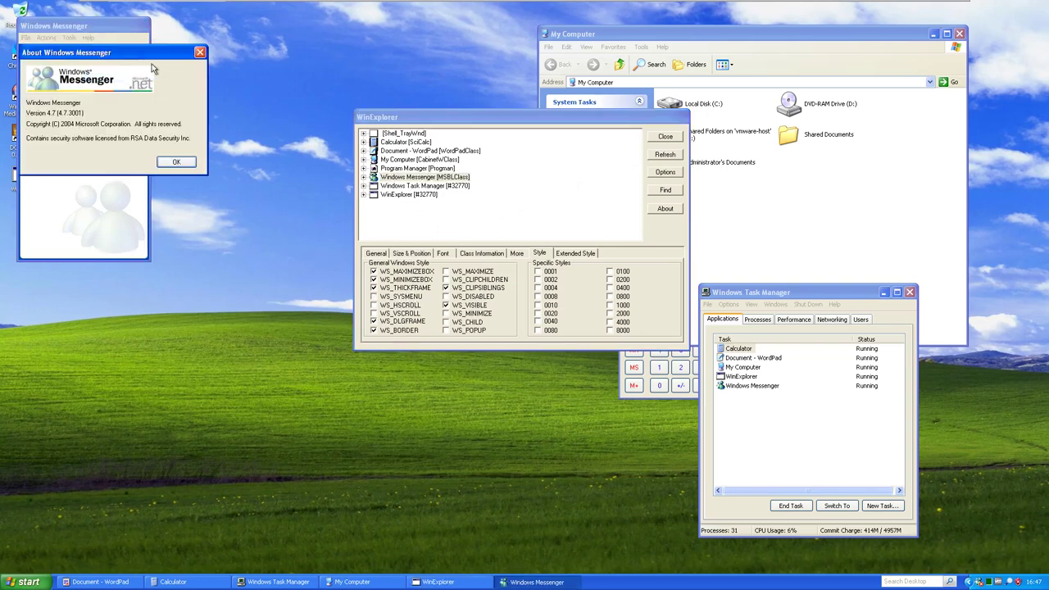
left_click_drag(234, 137, 273, 170)
Refresh WinExplorer's list, check the Messenger window's styles and clear WS_SYSMENU on the About Windows Messenger dialog
left_click(672, 155)
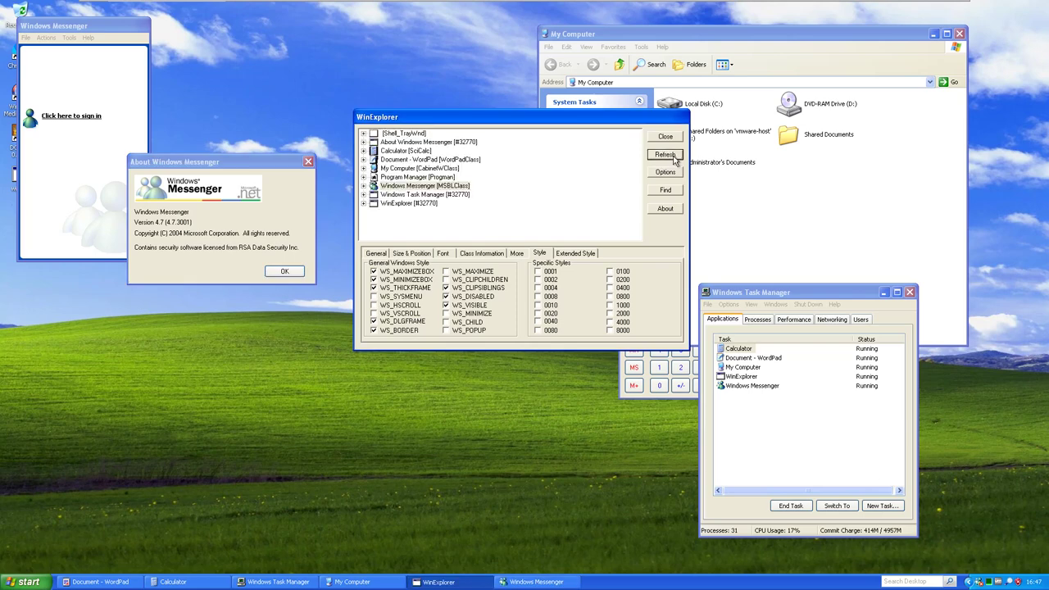
left_click(403, 190)
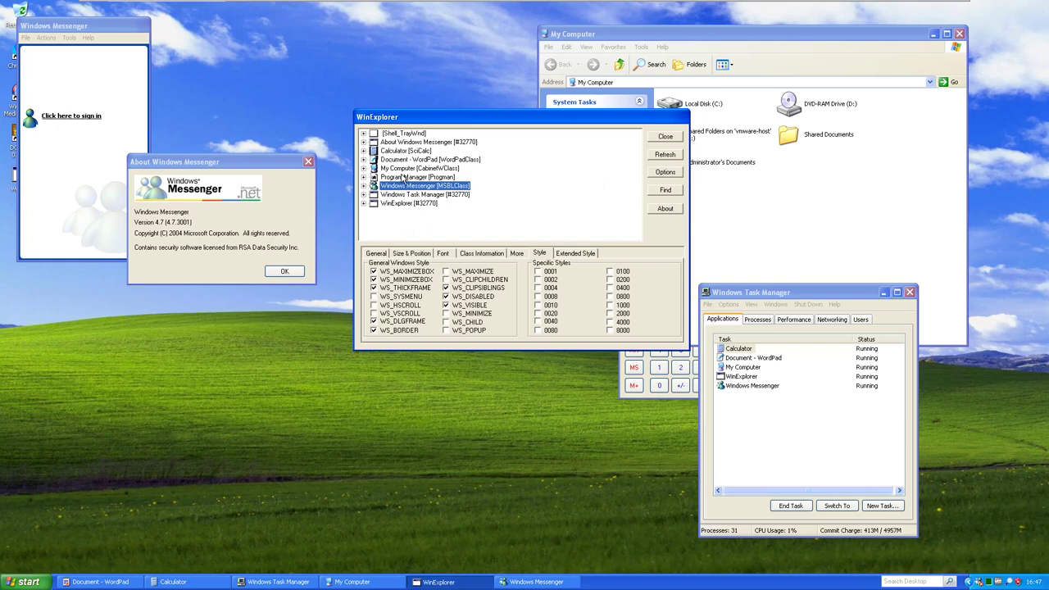
left_click(407, 142)
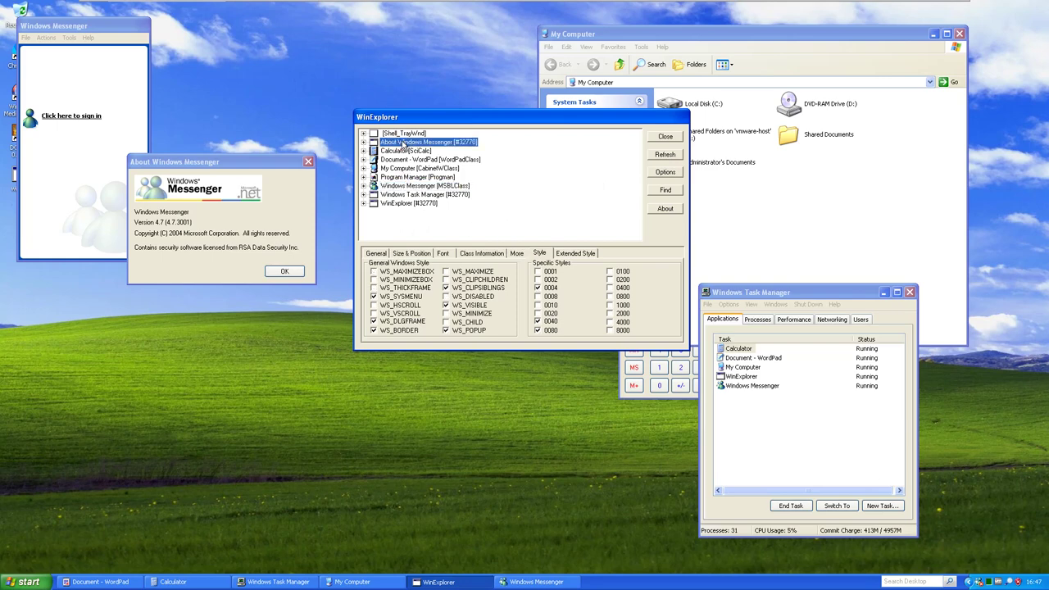
left_click(392, 298)
left_click(241, 201)
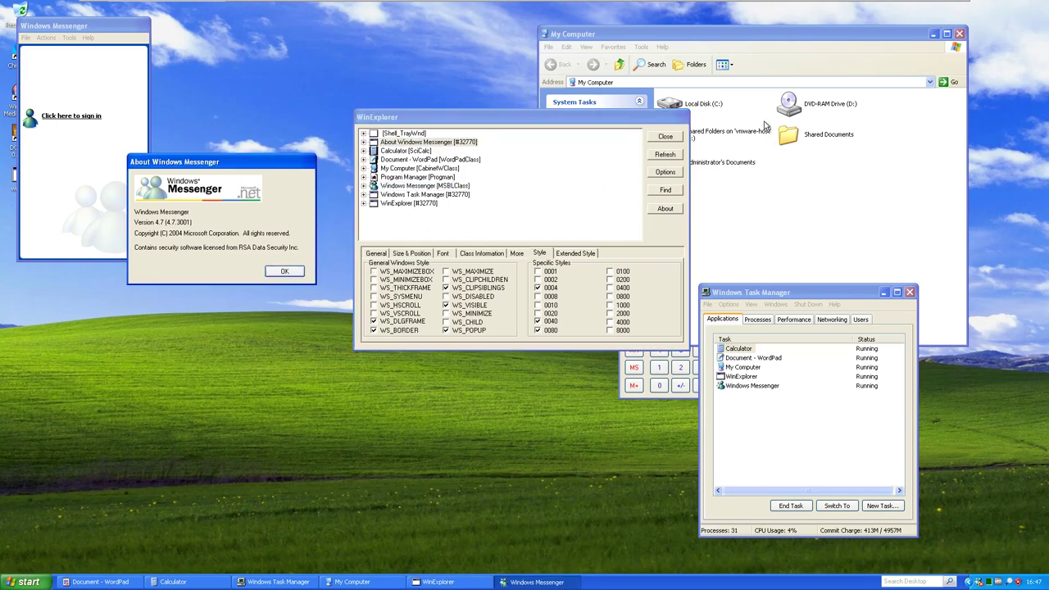
Open the properties of Local Disk (C:) from My Computer and refresh WinExplorer's window list
right_click(682, 103)
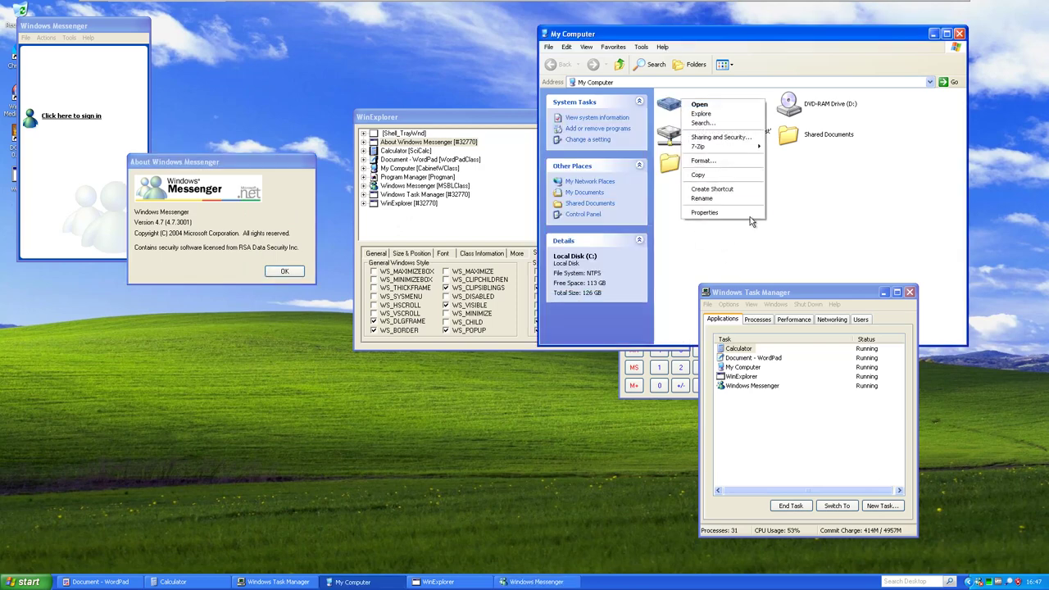
left_click(734, 228)
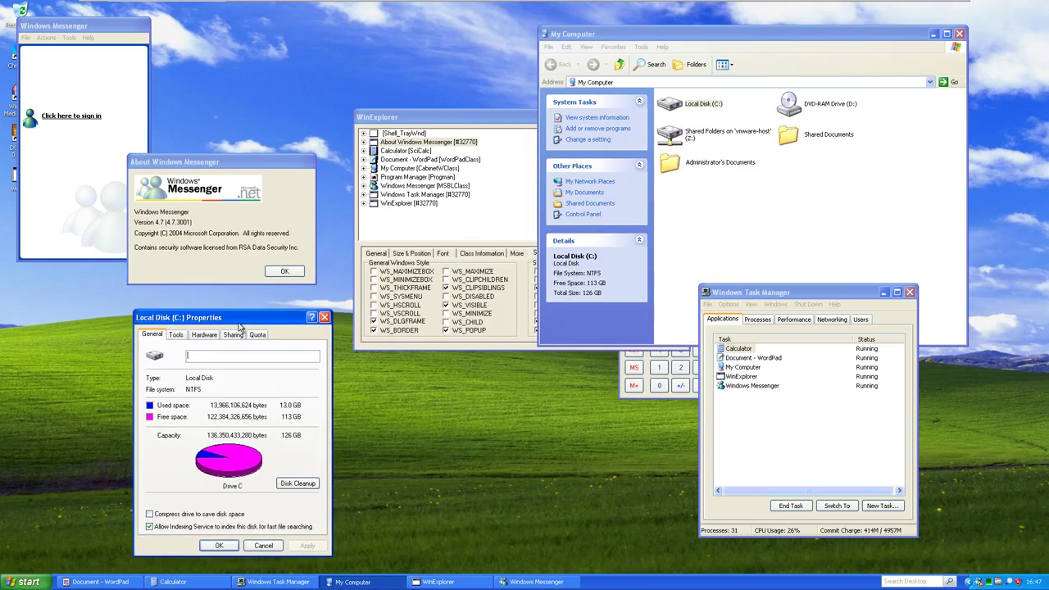
left_click(424, 199)
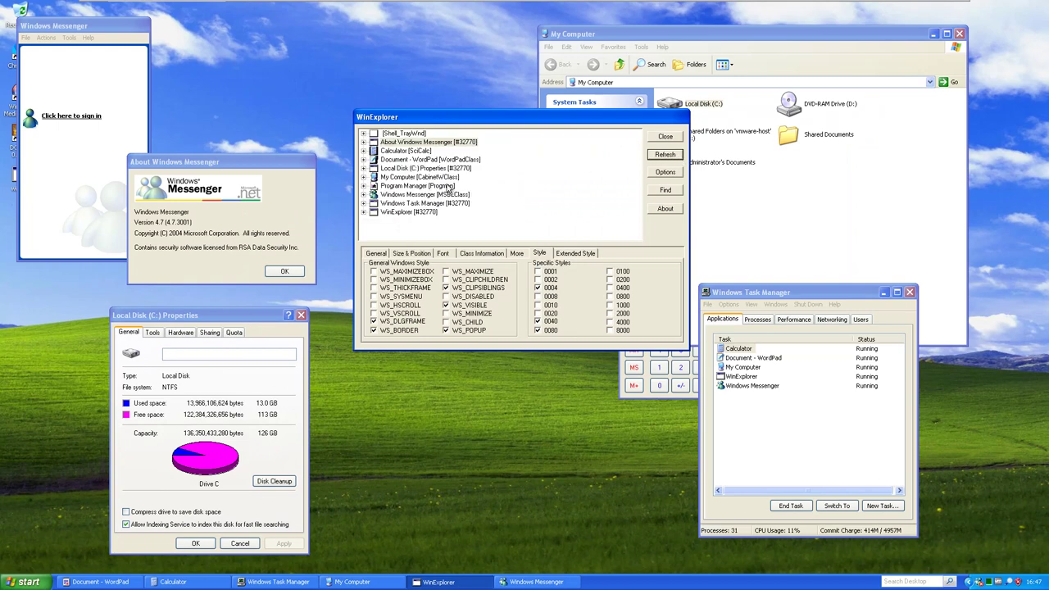
Clear WS_SYSMENU on the Local Disk (C:) Properties dialog, adjust its window styles and maximize the dialog
left_click(403, 168)
left_click(403, 296)
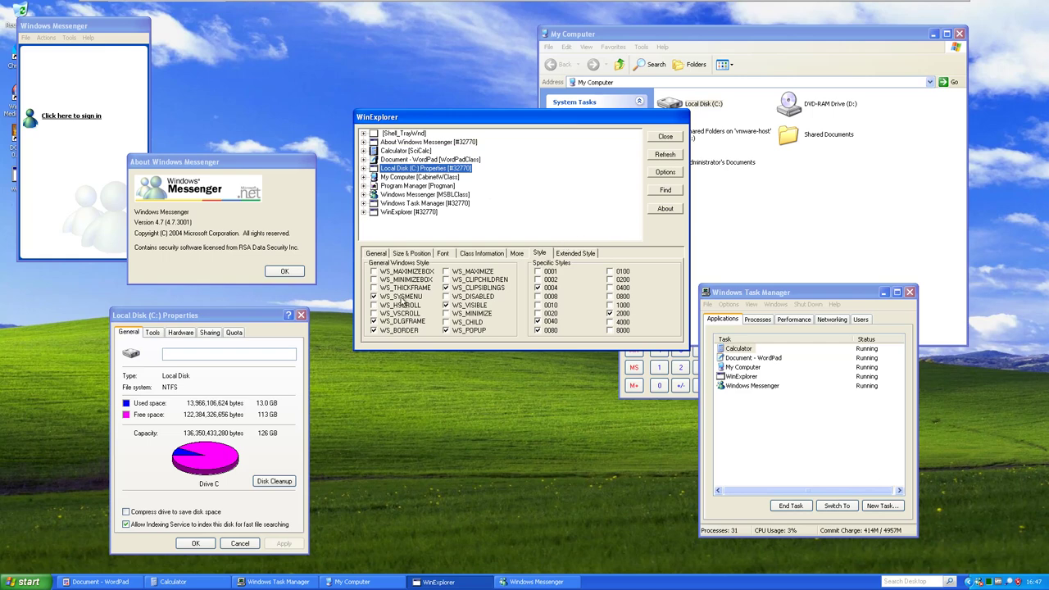
left_click(249, 489)
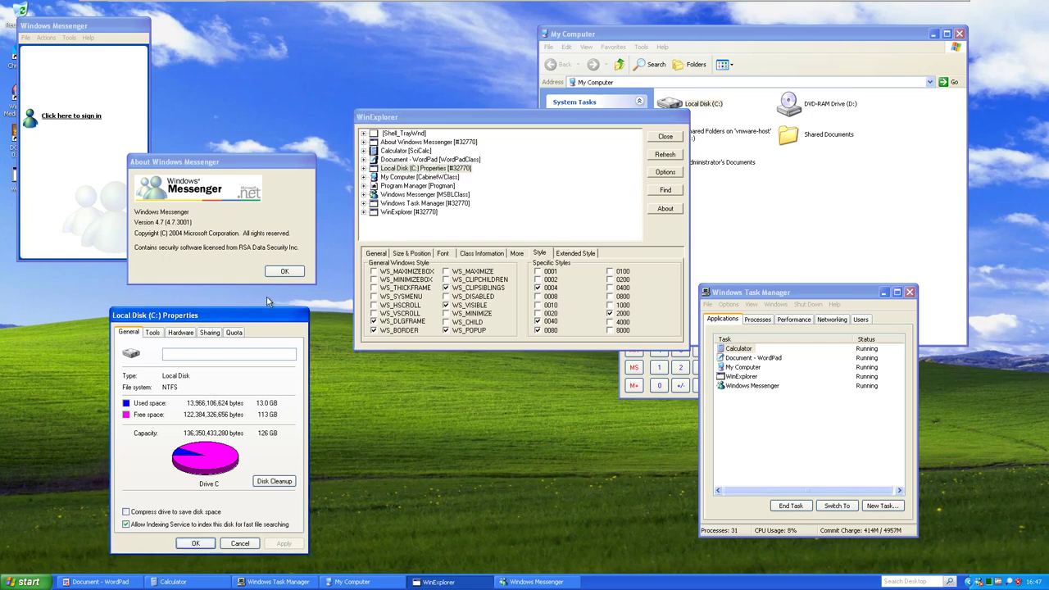
left_click(389, 281)
double_click(276, 317)
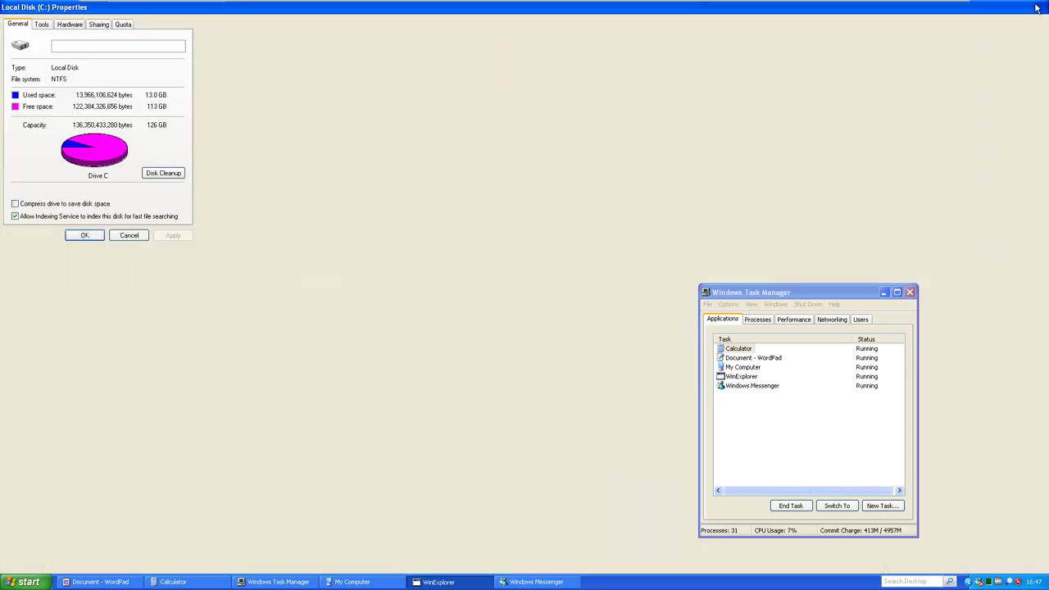
Restore the maximized Local Disk (C:) Properties dialog, then test its Minimized window state in WinExplorer and restore it again
double_click(1038, 8)
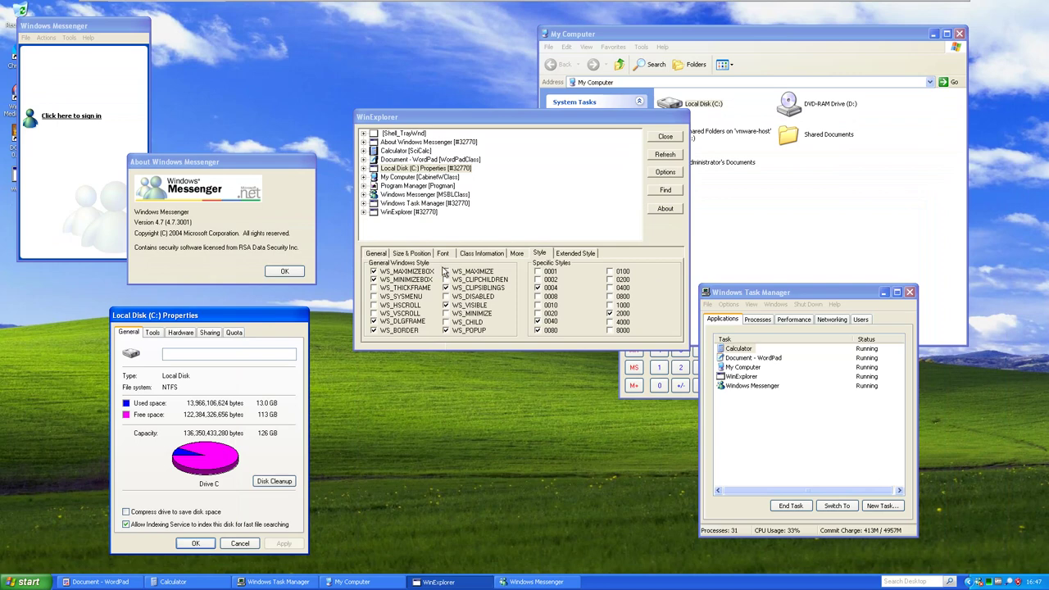
left_click(427, 254)
left_click(505, 308)
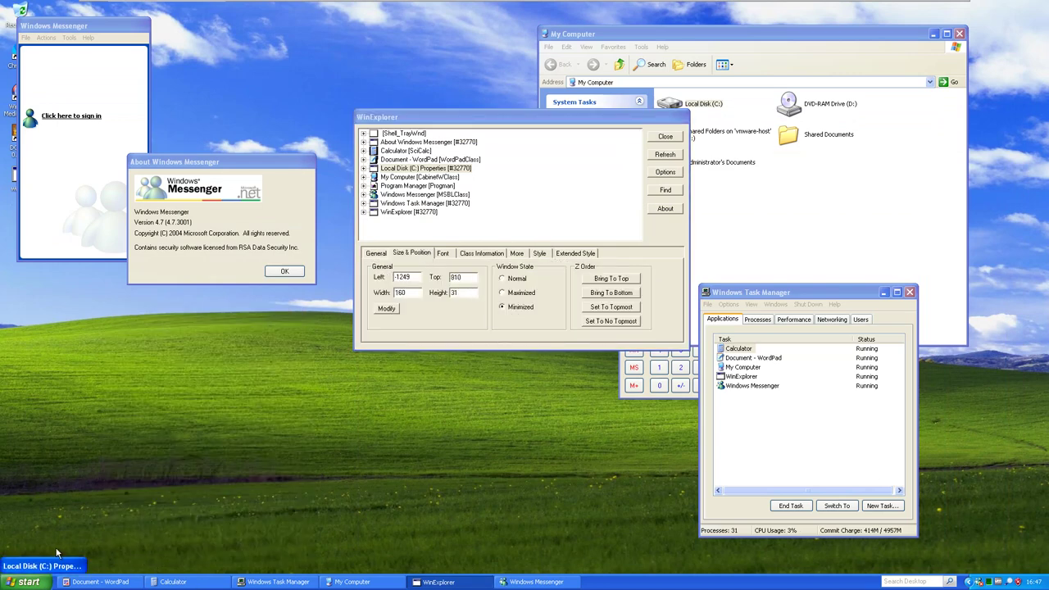
double_click(72, 568)
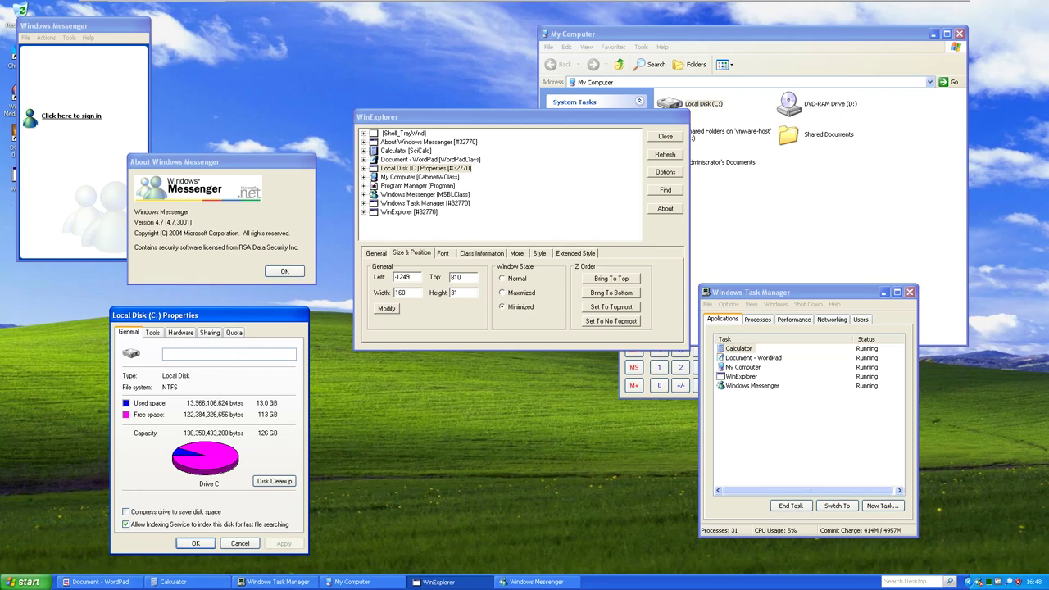
Refresh WinExplorer's window list and clear WS_SYSMENU on Windows Task Manager, Calculator and My Computer
left_click(665, 155)
left_click(392, 204)
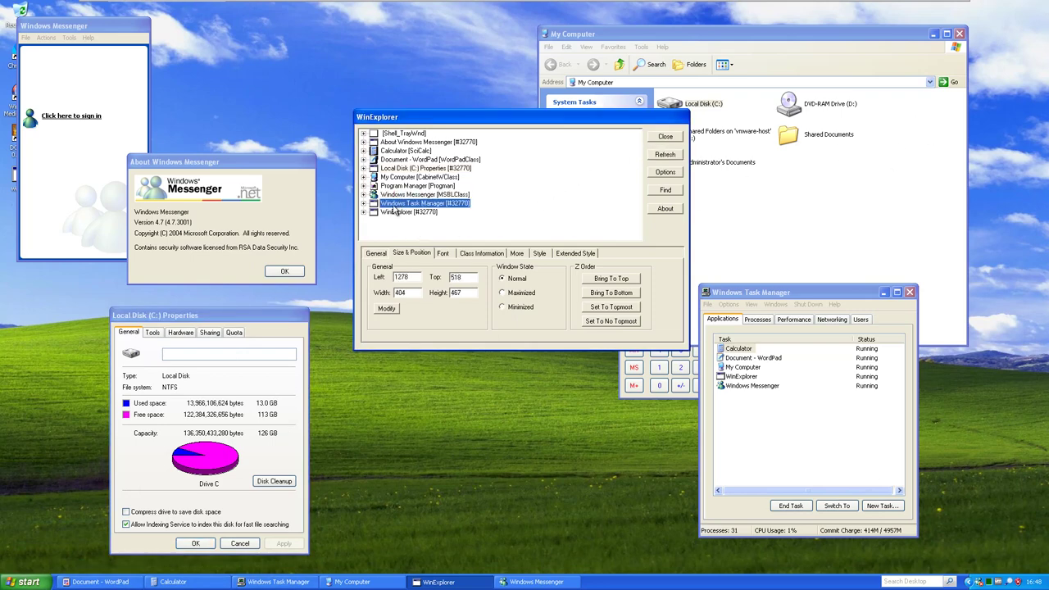
left_click(540, 253)
left_click(399, 152)
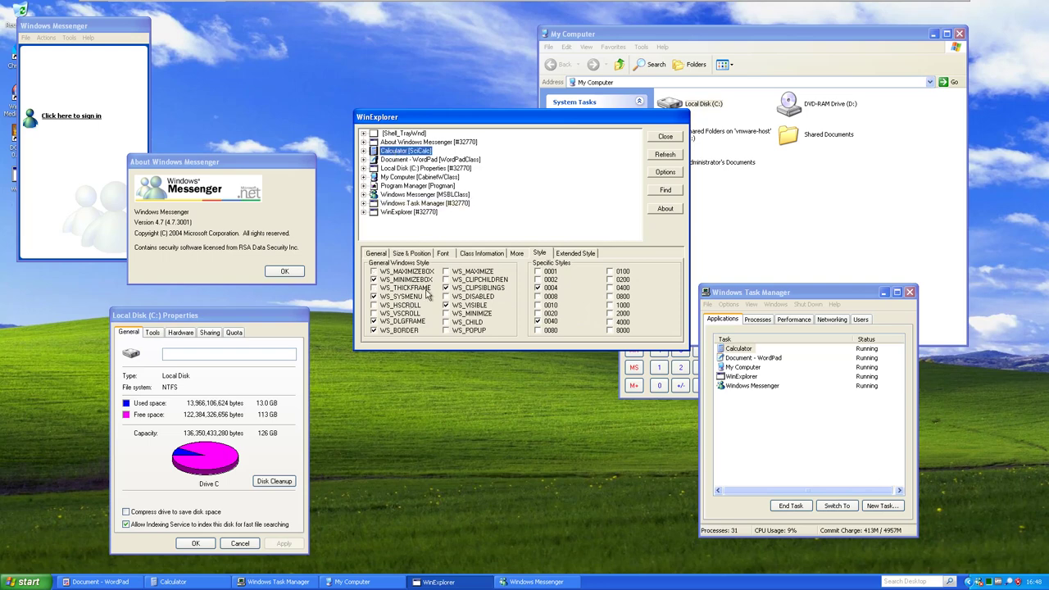
left_click(414, 177)
Activate My Computer, Calculator and Windows Task Manager to redraw their title bars, moving Calculator below WinExplorer and WinExplorer slightly left
left_click(832, 159)
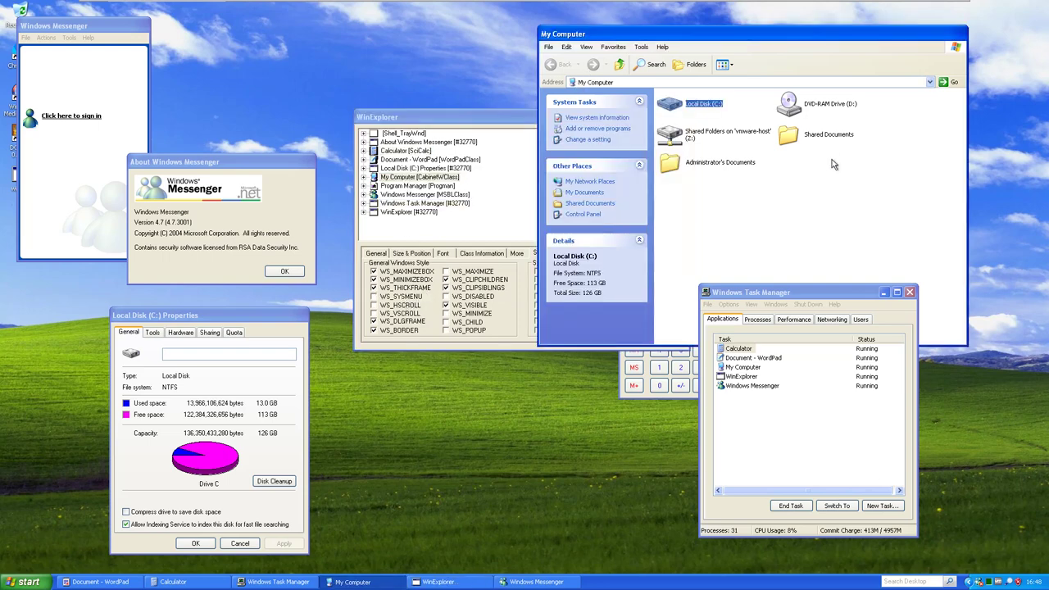
left_click(639, 397)
left_click_drag(663, 269, 459, 392)
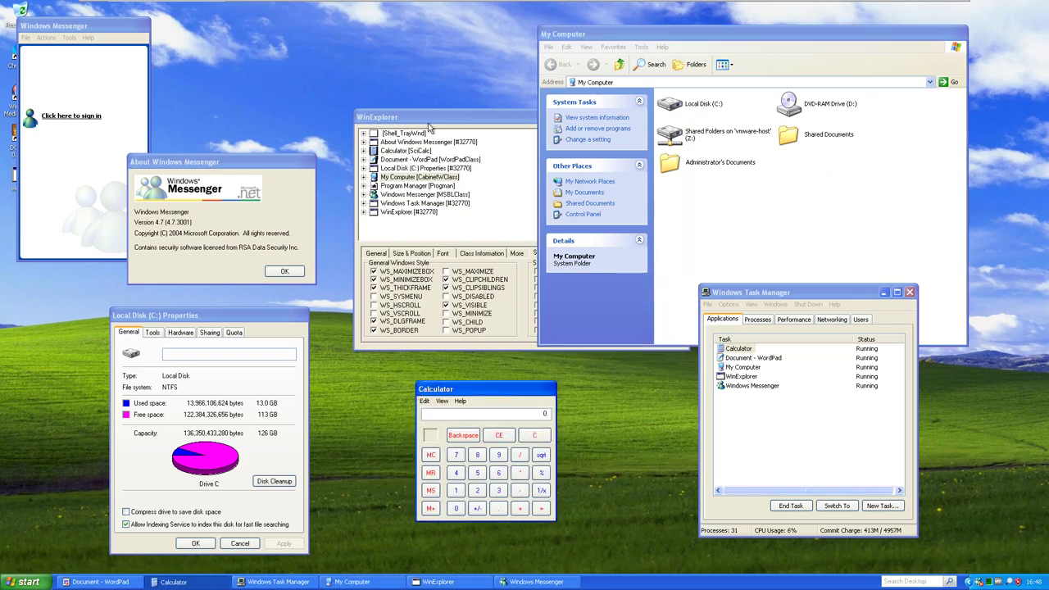
left_click_drag(430, 127, 382, 131)
left_click(884, 462)
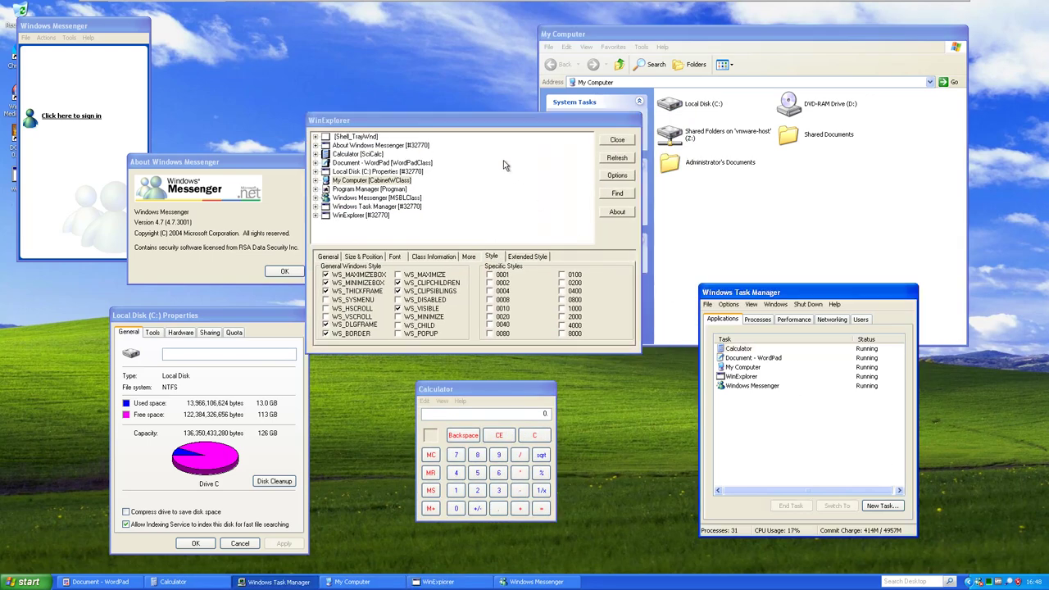
Spread out WinExplorer, the Local Disk (C:) Properties dialog and the About Windows Messenger dialog so they do not overlap
left_click_drag(523, 126, 518, 139)
left_click_drag(255, 310, 228, 310)
left_click_drag(252, 174, 224, 182)
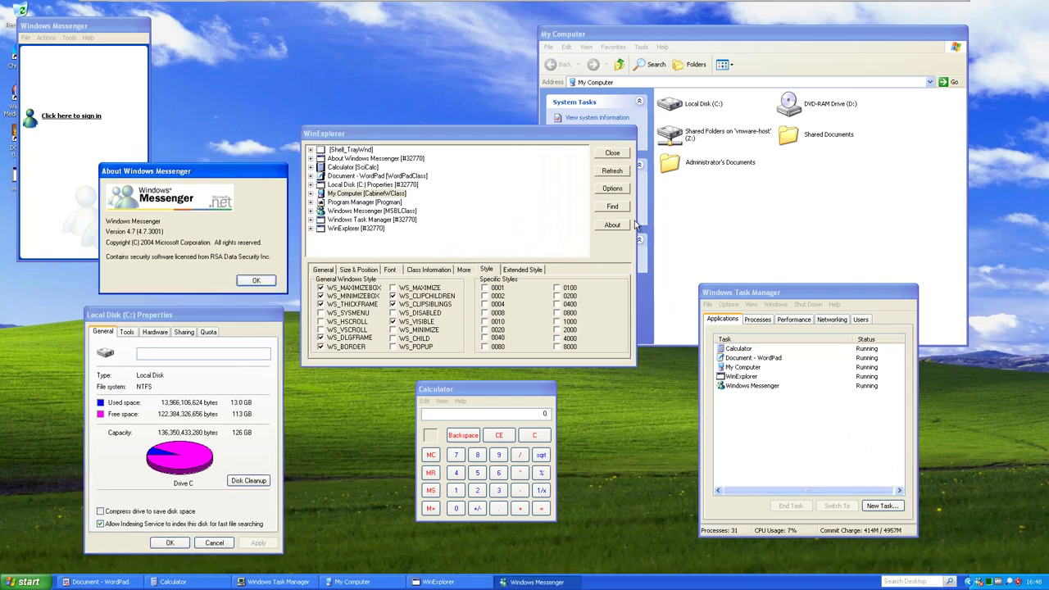
left_click(621, 262)
left_click(264, 401)
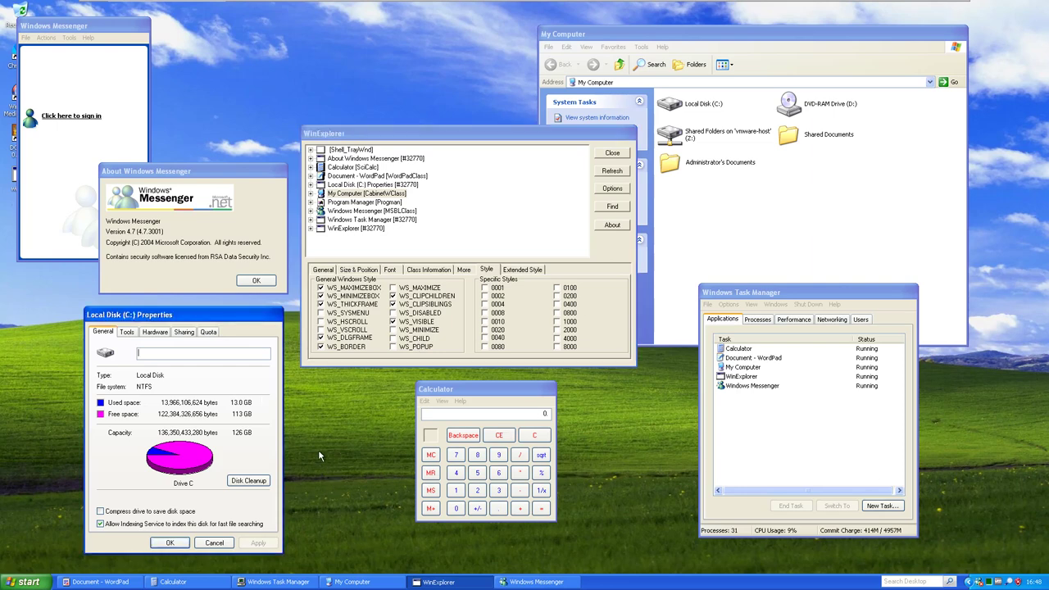
mouse_move(826, 4)
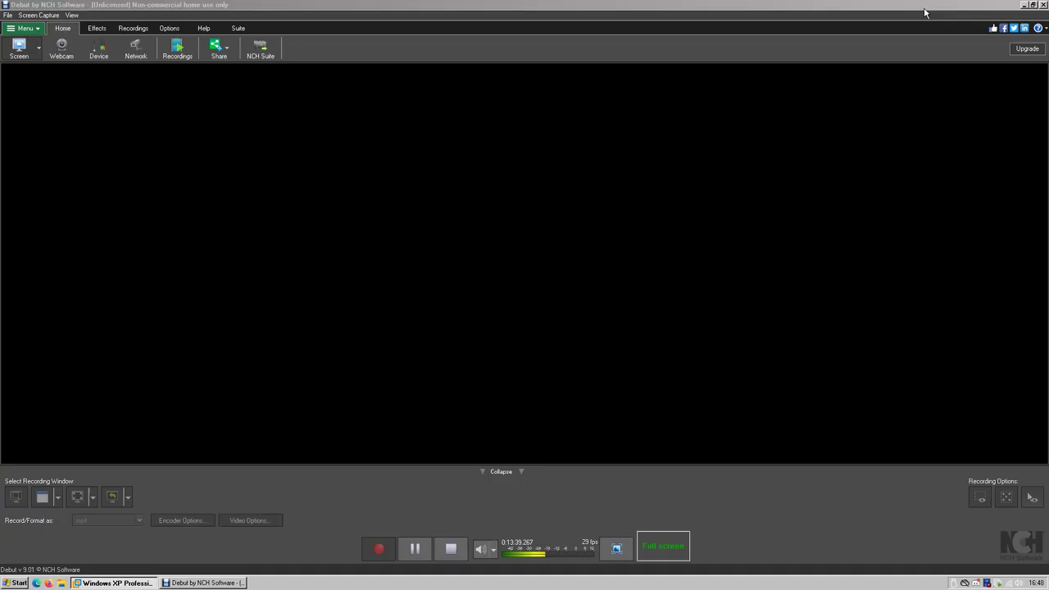